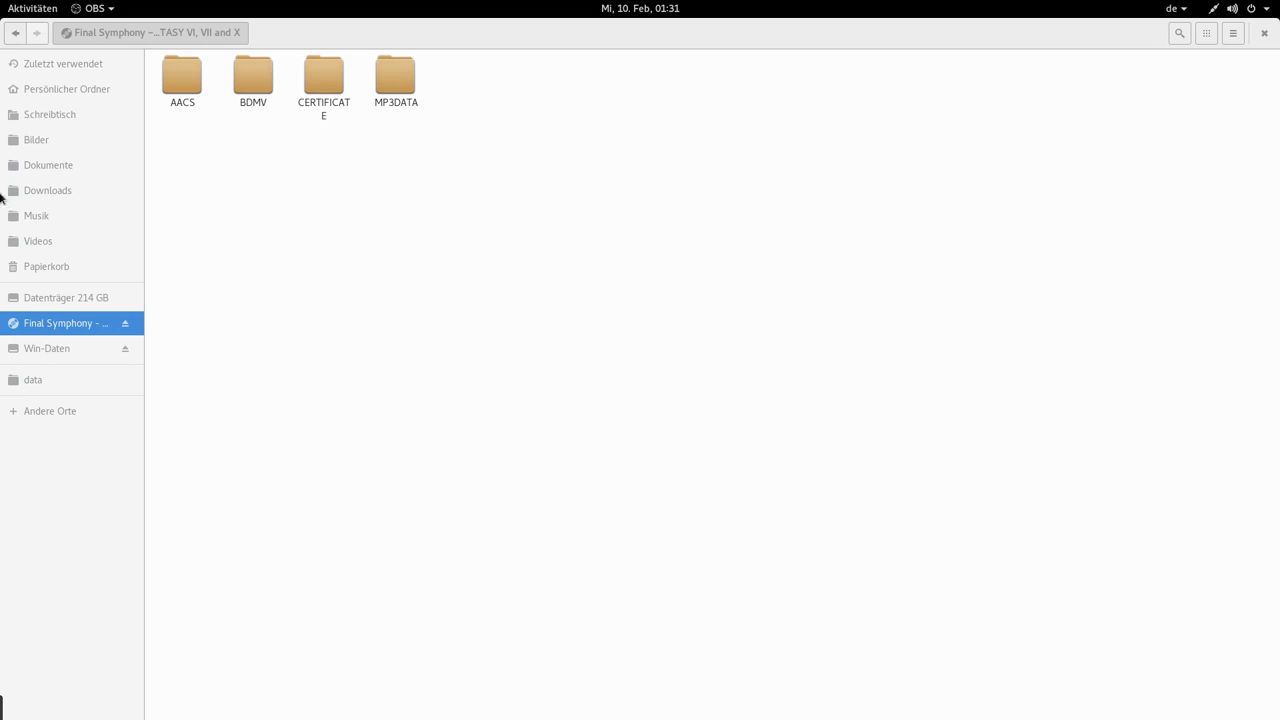
- Open the disc's MP3DATA folder and select the FS_mp3.zip archive
{"action": "left_click_drag", "start_coordinate": [496, 304], "coordinate": [191, 77]}
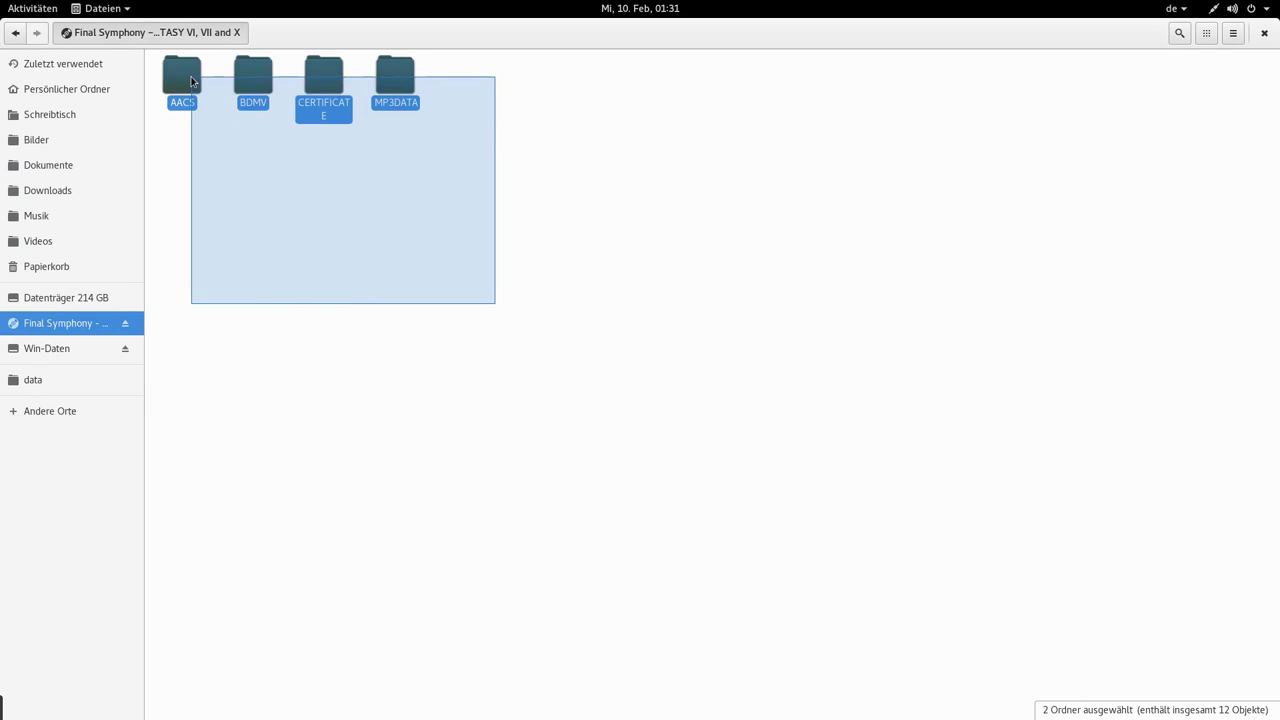
{"action": "left_click", "coordinate": [329, 234]}
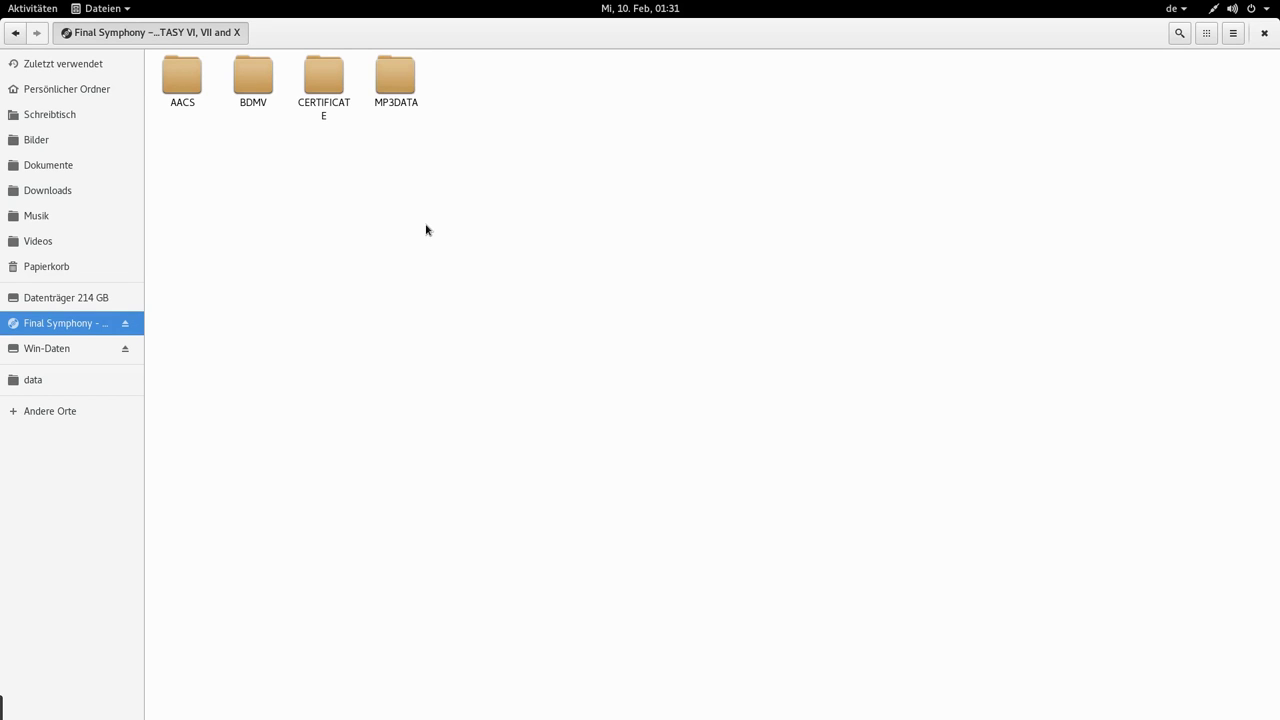
{"action": "left_click_drag", "start_coordinate": [426, 154], "coordinate": [412, 126]}
{"action": "double_click", "coordinate": [396, 78]}
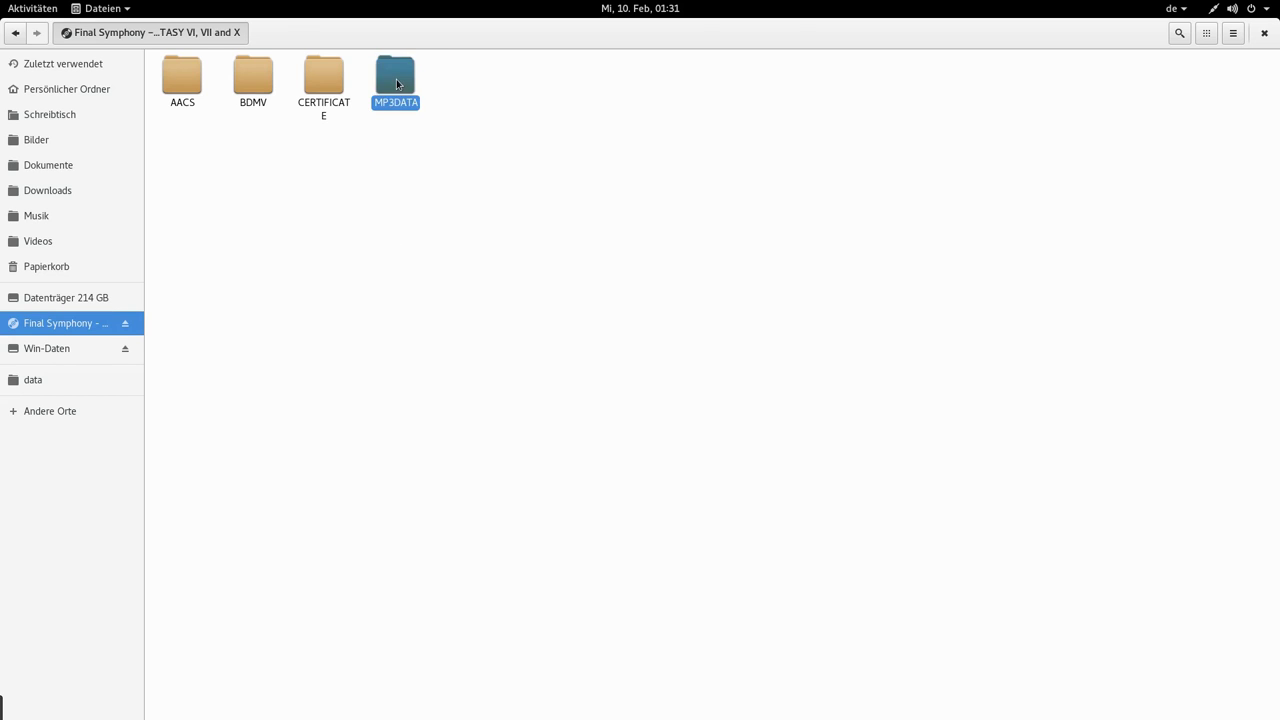
{"action": "left_click", "coordinate": [250, 90]}
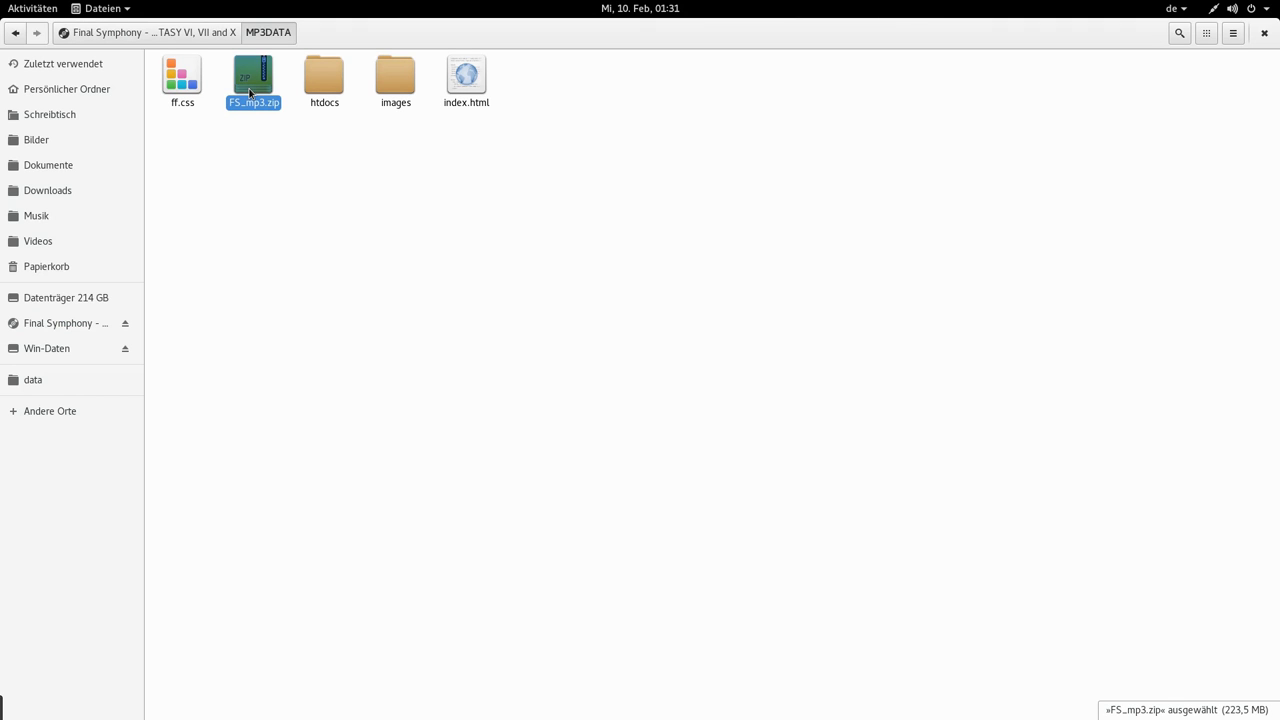
- Open FS_mp3.zip, list the eleven MP3s in its FS_mp3 folder, then close Archive Manager
{"action": "double_click", "coordinate": [250, 90]}
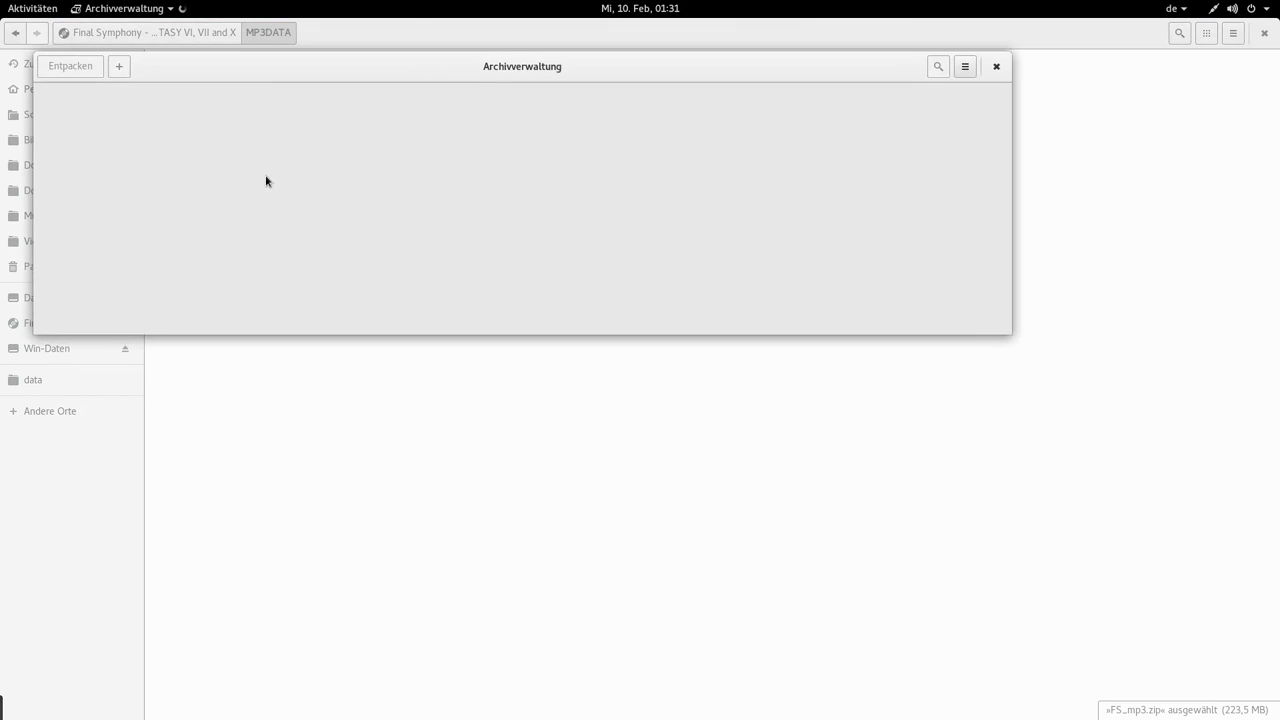
{"action": "left_click", "coordinate": [95, 135]}
{"action": "double_click", "coordinate": [94, 131]}
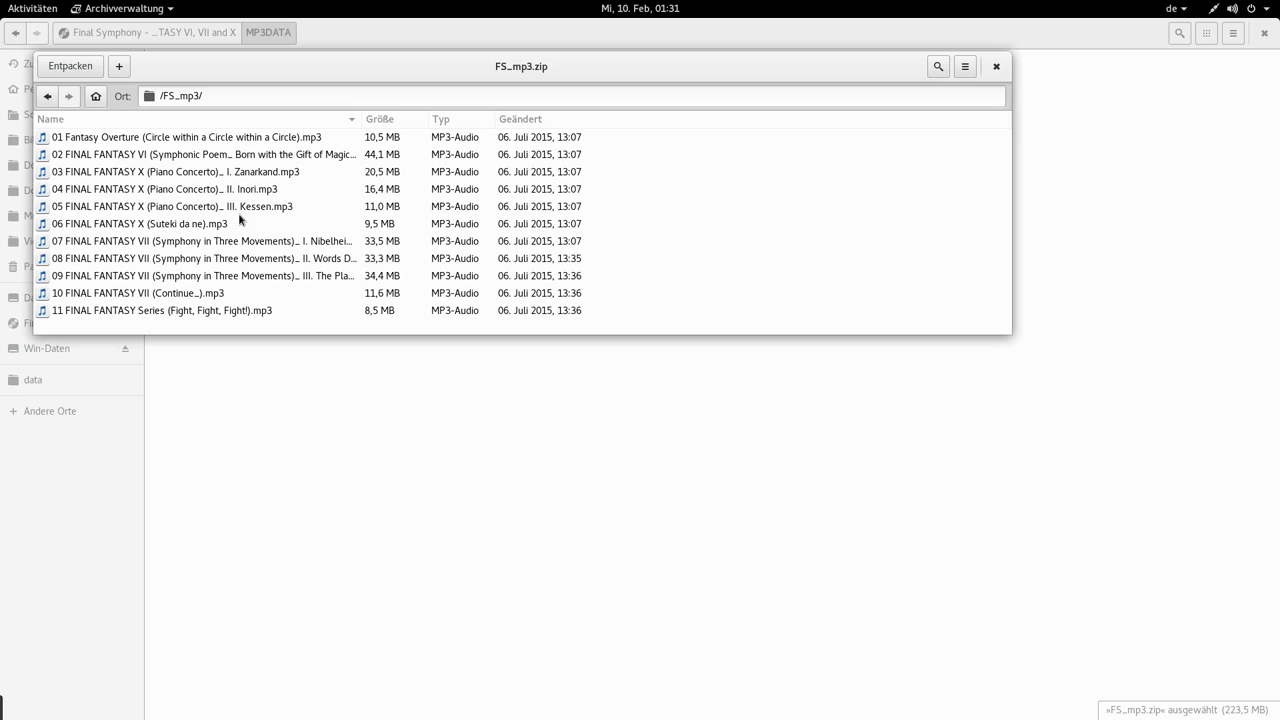
{"action": "left_click", "coordinate": [997, 67]}
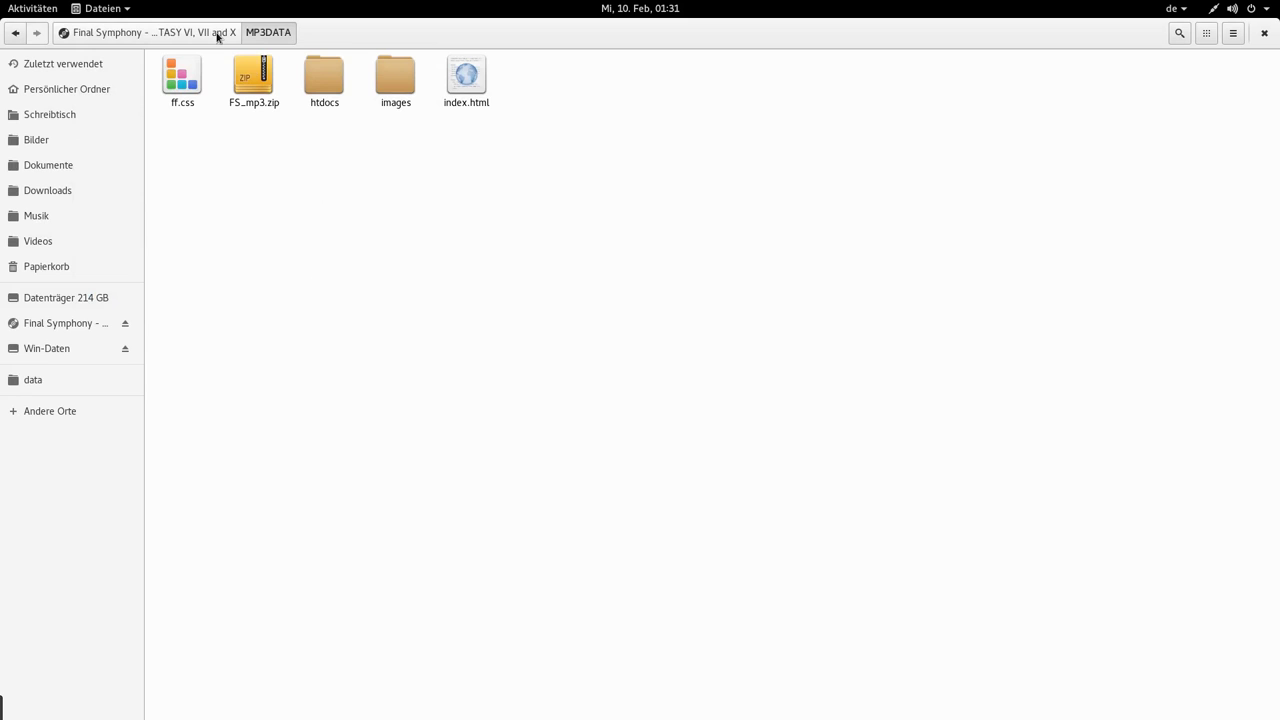
- Return to the Final Symphony disc's top-level folder and launch MakeMKV from the Shell search
{"action": "left_click", "coordinate": [217, 37]}
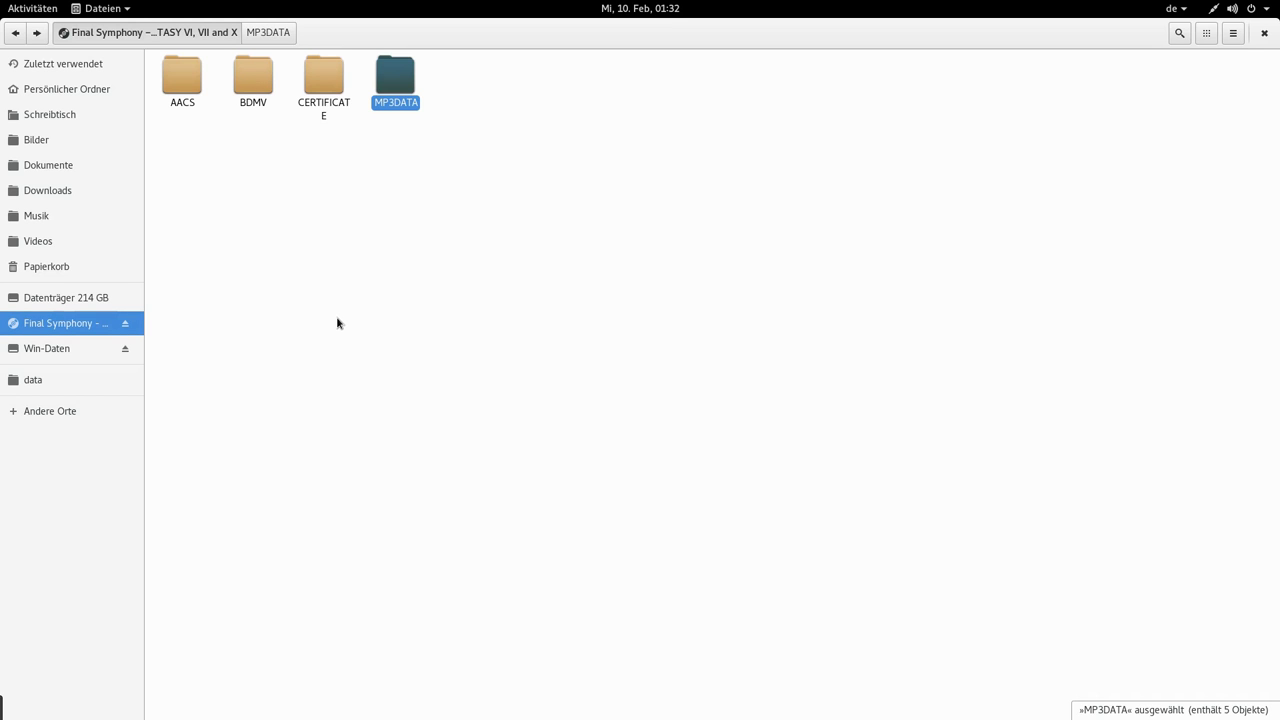
{"action": "key", "text": "super"}
{"action": "type", "text": "makev"}
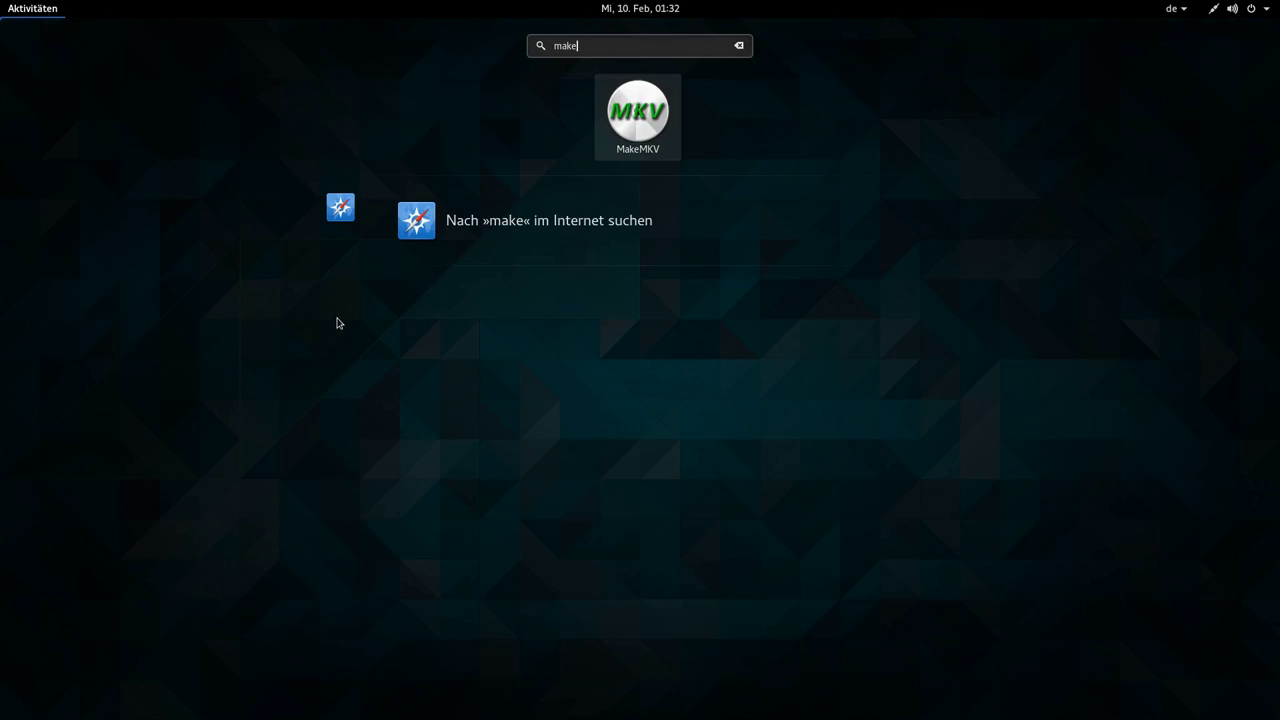
{"action": "key", "text": "super"}
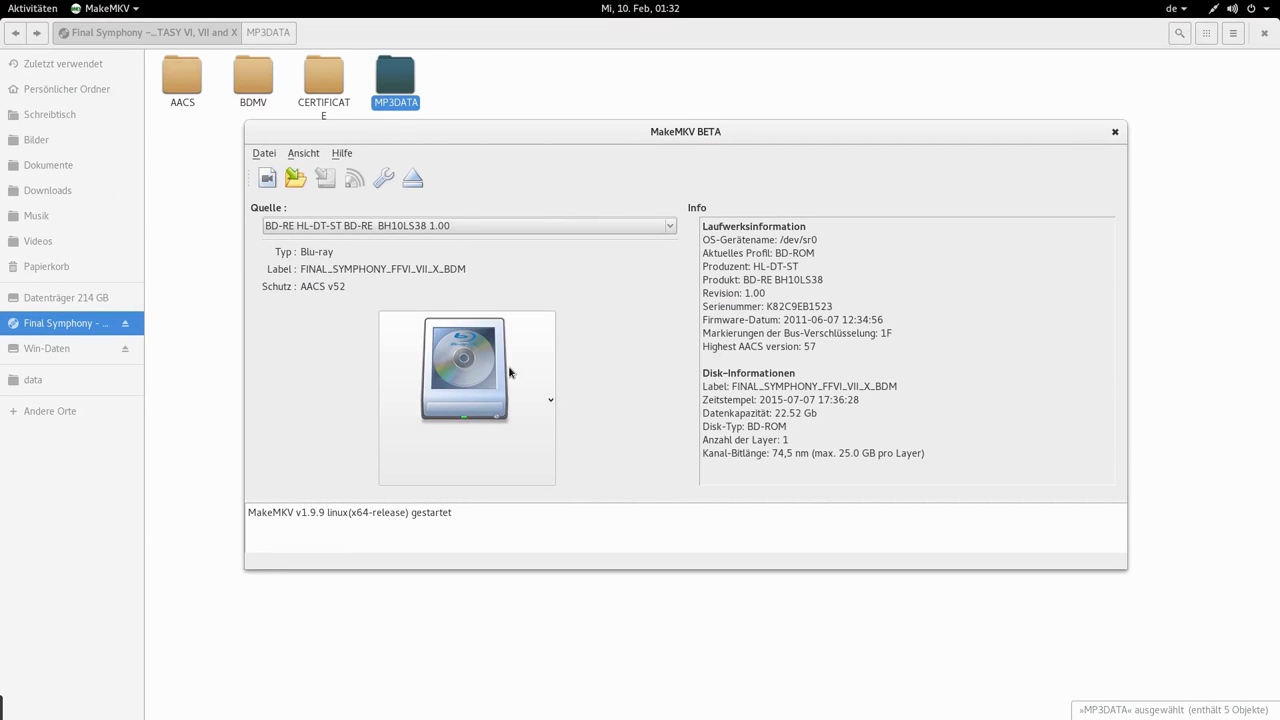
- Choose the Blu-ray drive as MakeMKV's source and scan the Final Symphony disc
{"action": "left_click_drag", "start_coordinate": [657, 128], "coordinate": [651, 179]}
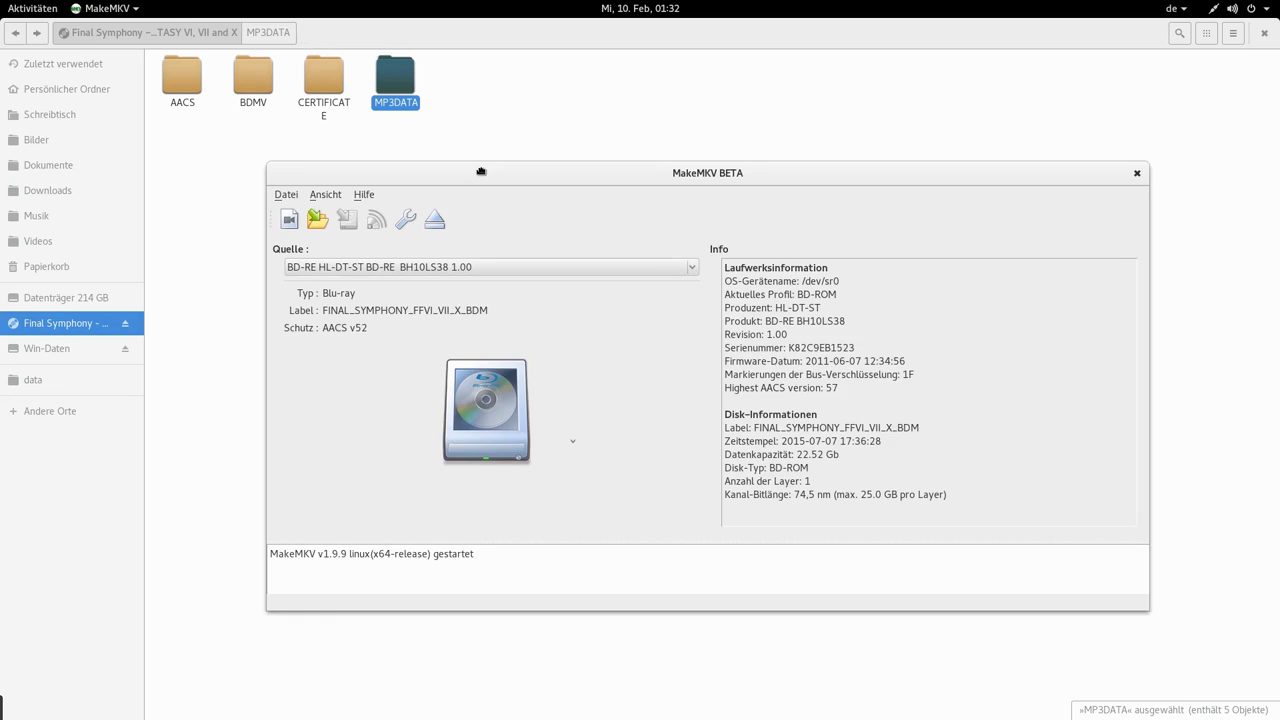
{"action": "left_click_drag", "start_coordinate": [480, 171], "coordinate": [443, 157]}
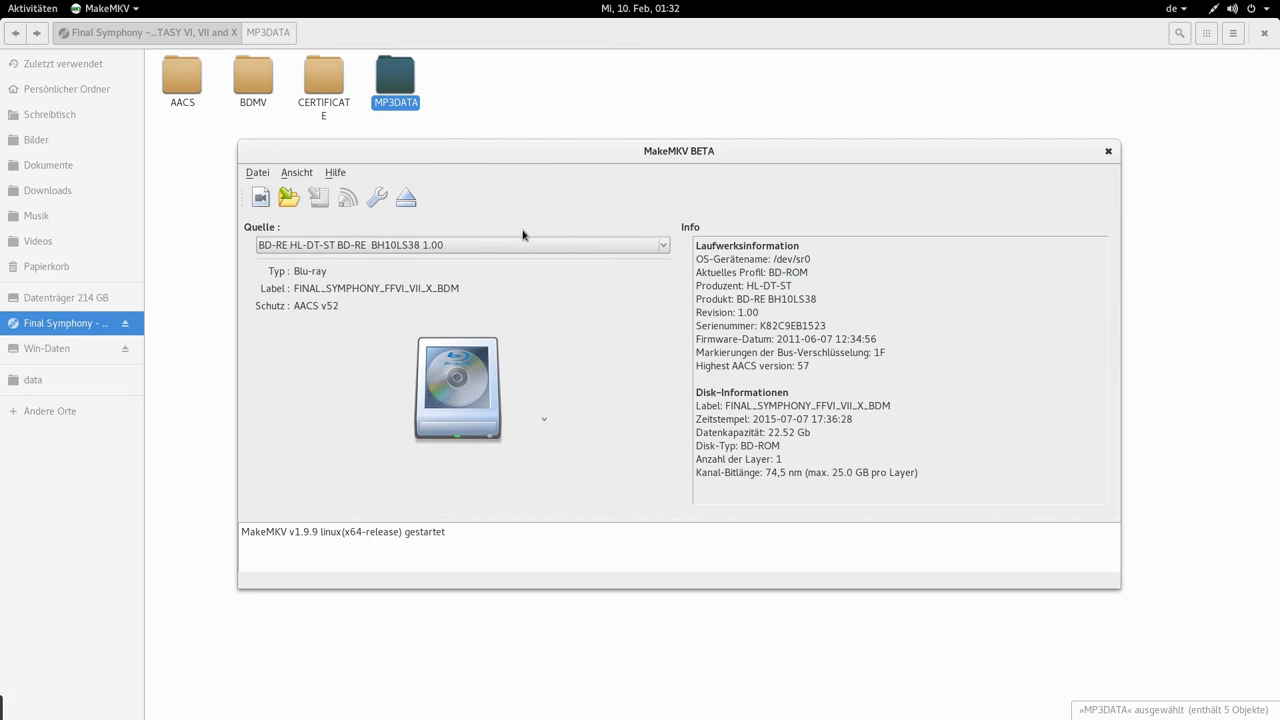
{"action": "left_click", "coordinate": [562, 246]}
{"action": "left_click", "coordinate": [556, 247]}
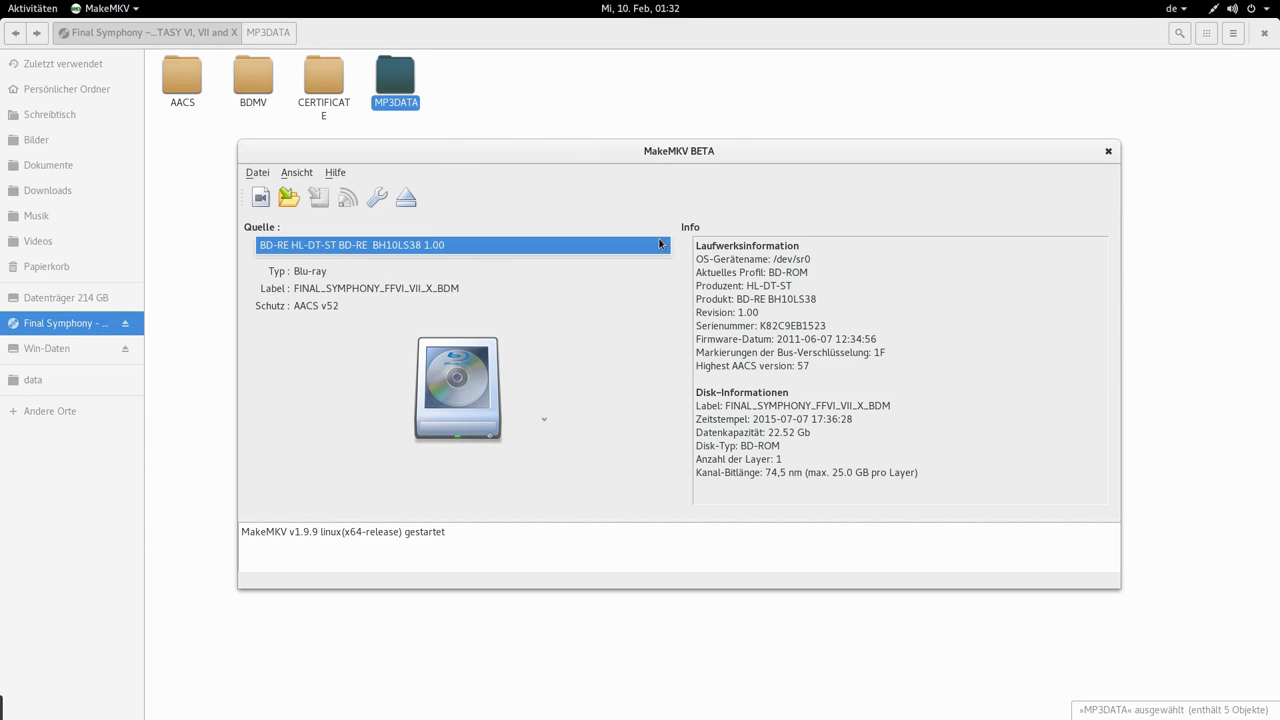
{"action": "left_click", "coordinate": [468, 398]}
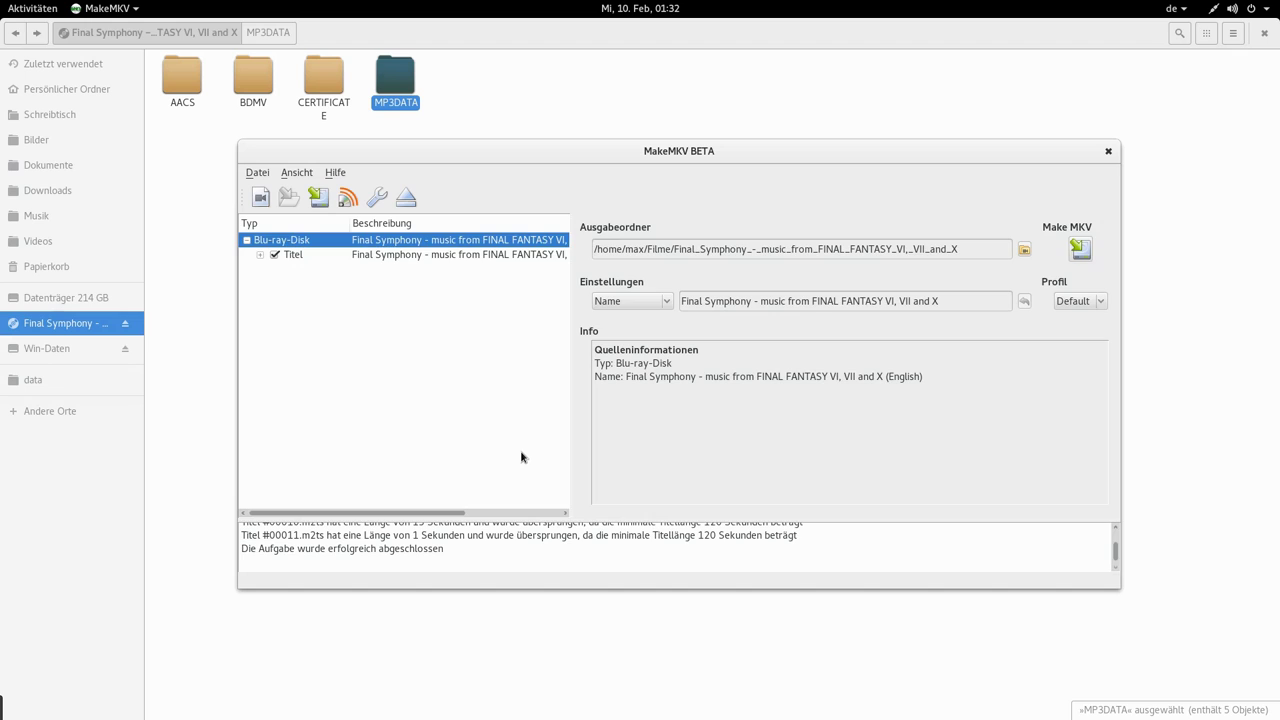
- Expand the Final Symphony title and its 11-chapter list to inspect its tracks
{"action": "left_click", "coordinate": [259, 254]}
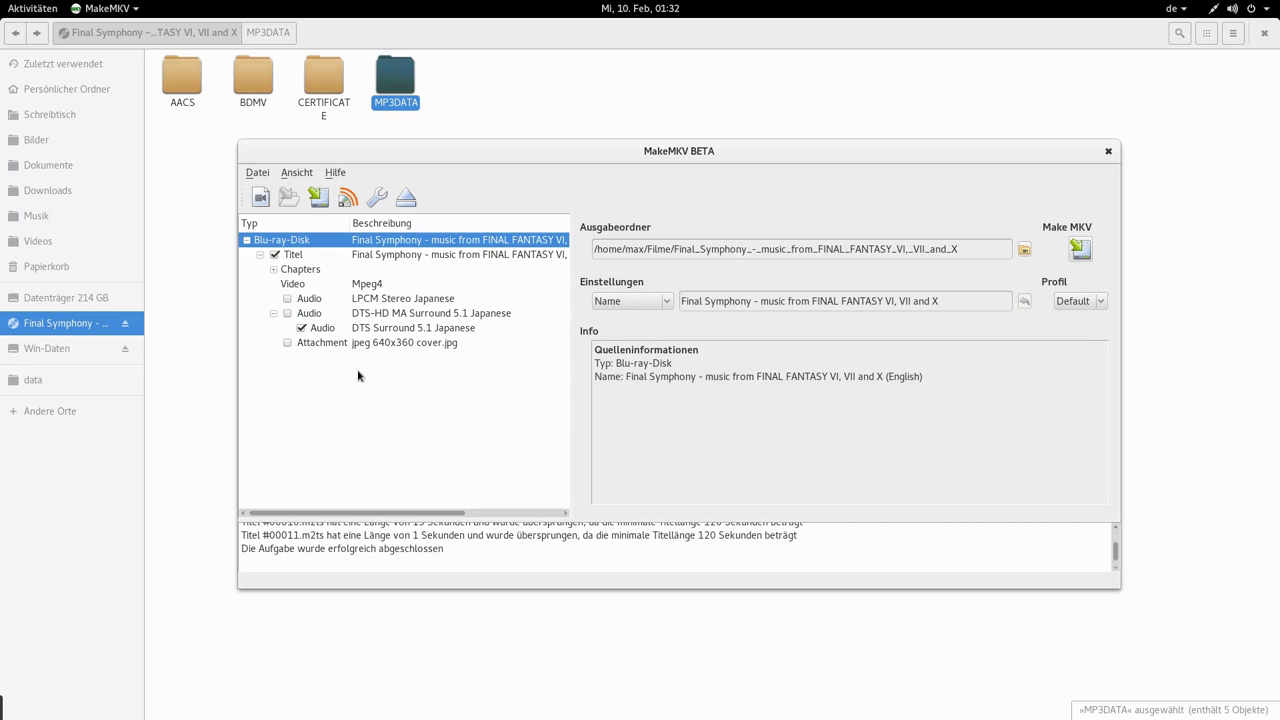
{"action": "left_click", "coordinate": [264, 258]}
{"action": "left_click", "coordinate": [261, 256]}
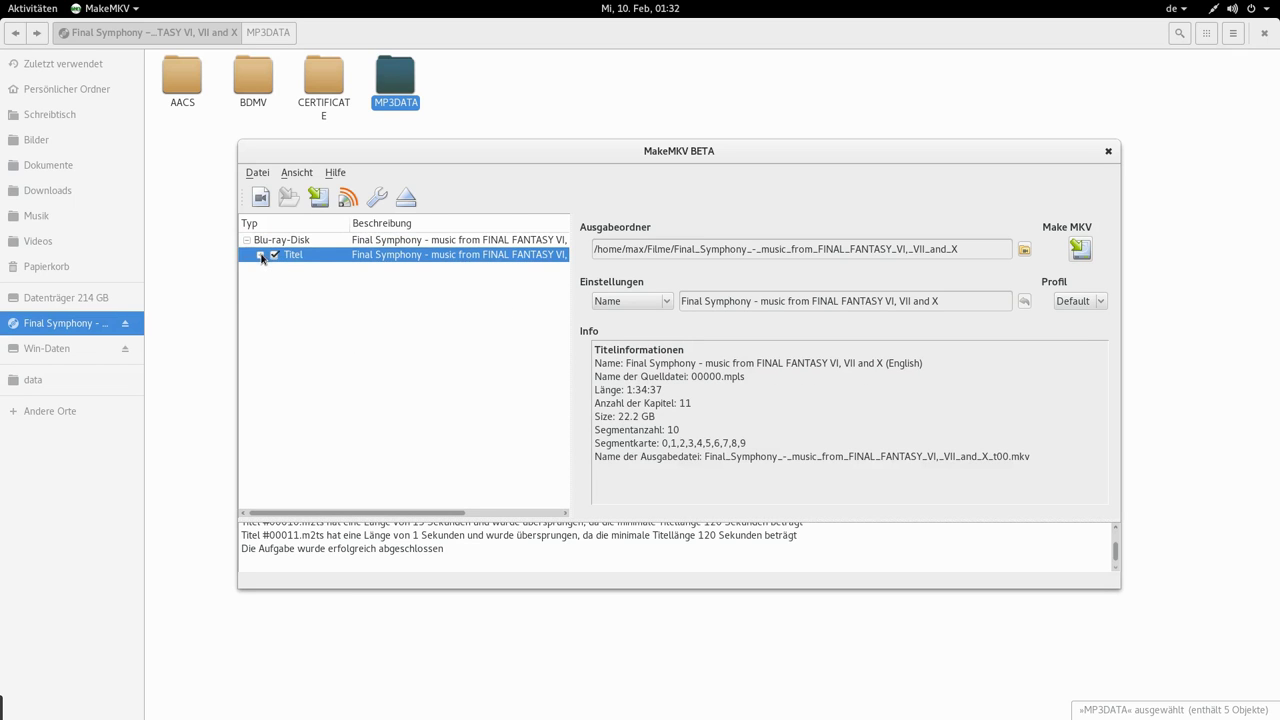
{"action": "left_click", "coordinate": [260, 255]}
{"action": "left_click", "coordinate": [270, 270]}
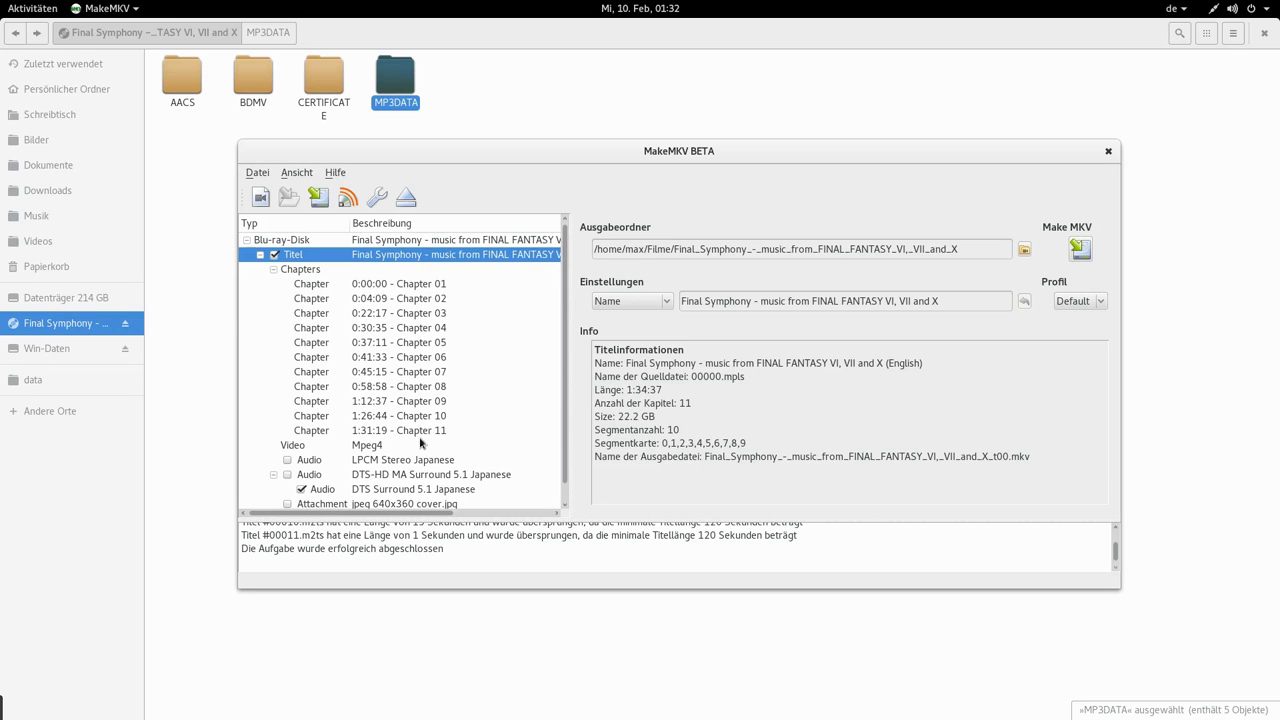
{"action": "left_click", "coordinate": [274, 269]}
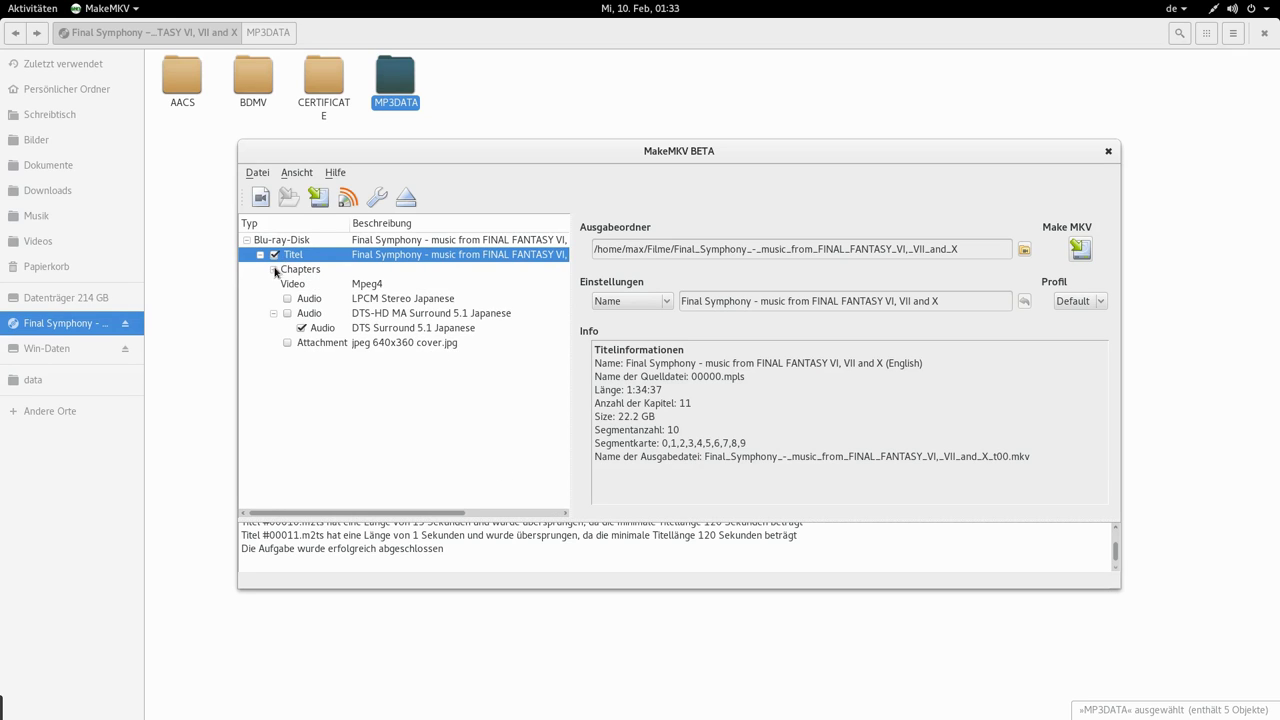
{"action": "left_click", "coordinate": [274, 269]}
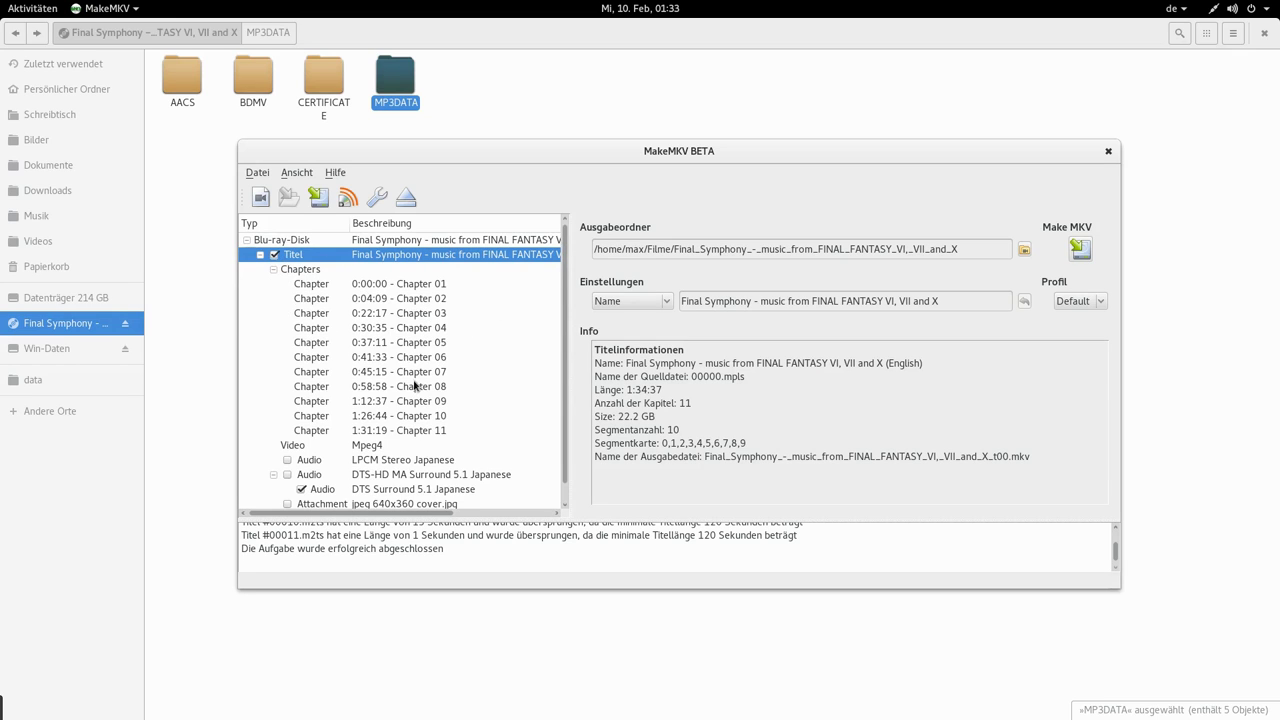
{"action": "left_click", "coordinate": [272, 269]}
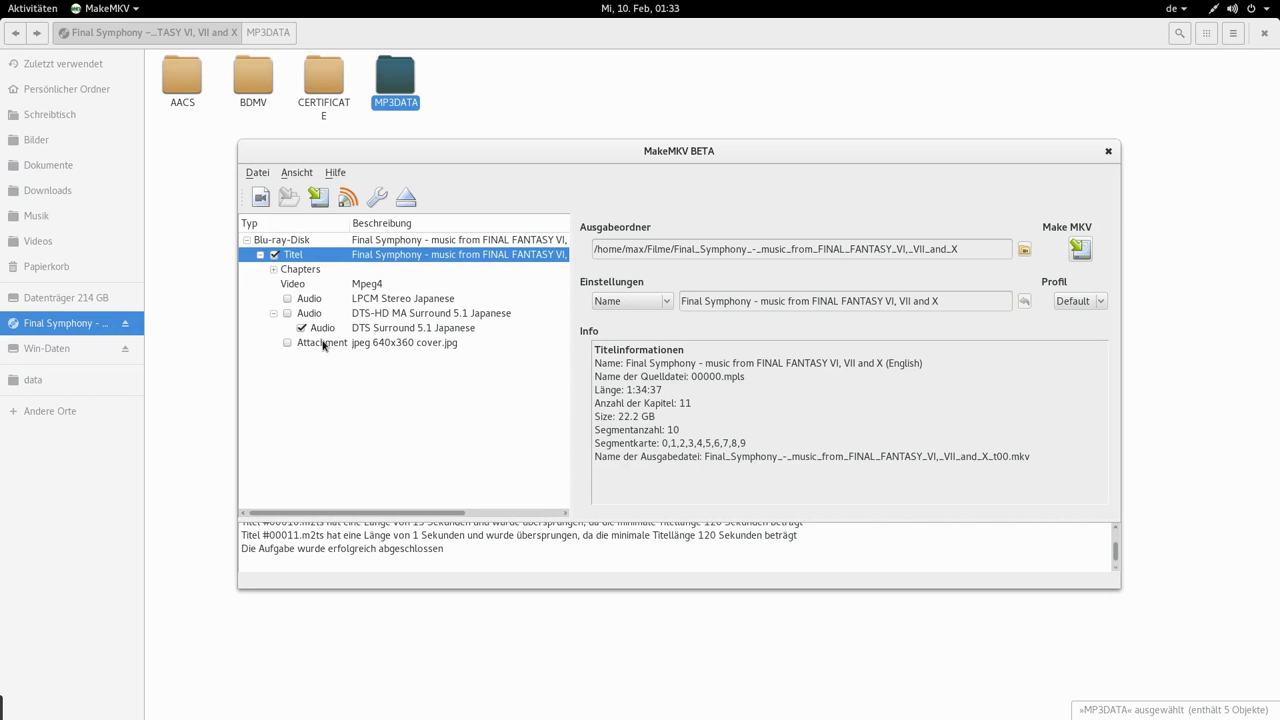
- Include the LPCM stereo and DTS-HD MA 5.1 audio tracks and cover.jpg, then widen the track list
{"action": "left_click", "coordinate": [288, 313]}
{"action": "left_click", "coordinate": [288, 313]}
{"action": "left_click", "coordinate": [288, 343]}
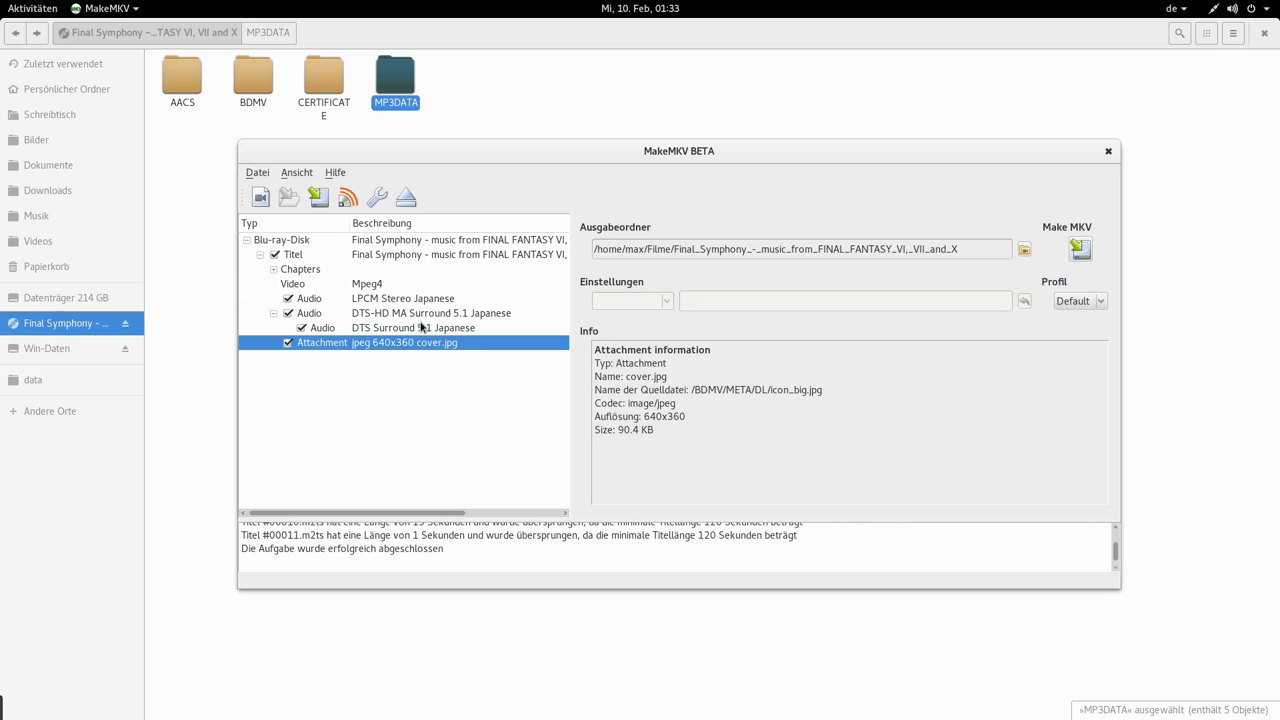
{"action": "left_click", "coordinate": [273, 270]}
{"action": "left_click", "coordinate": [273, 270]}
{"action": "left_click", "coordinate": [275, 256]}
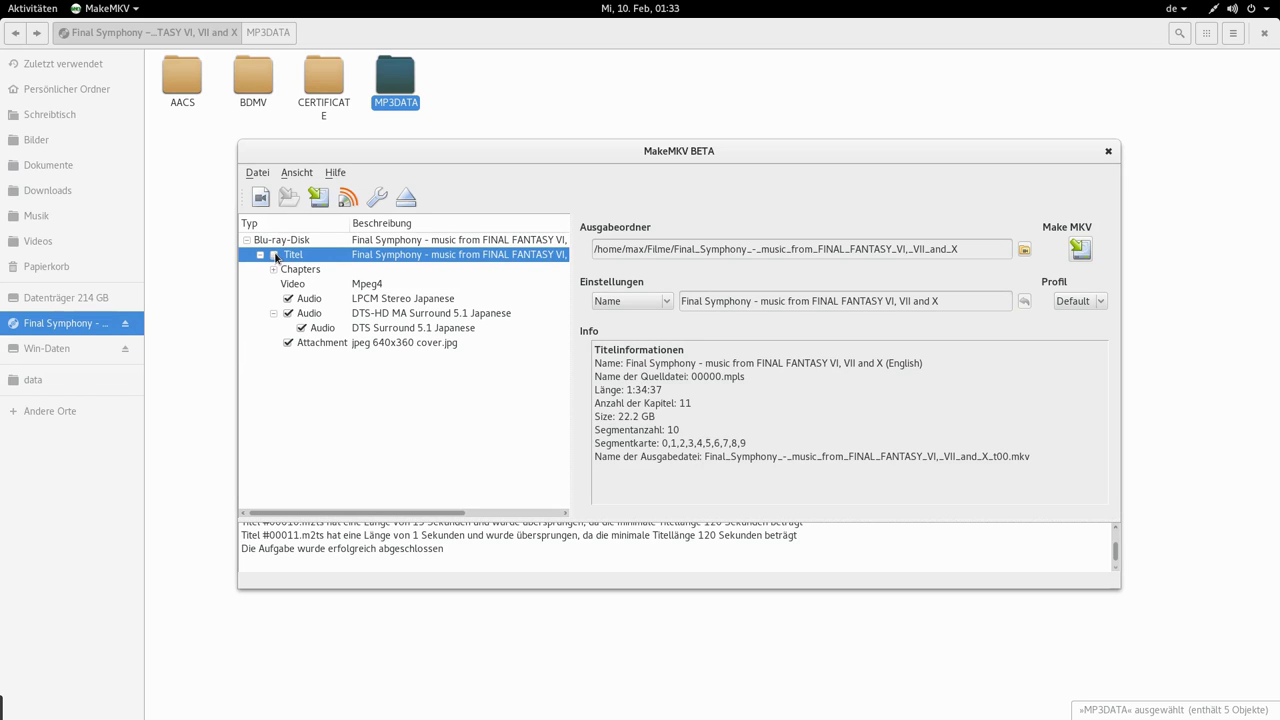
{"action": "left_click", "coordinate": [275, 255]}
{"action": "left_click_drag", "start_coordinate": [568, 254], "coordinate": [735, 255]}
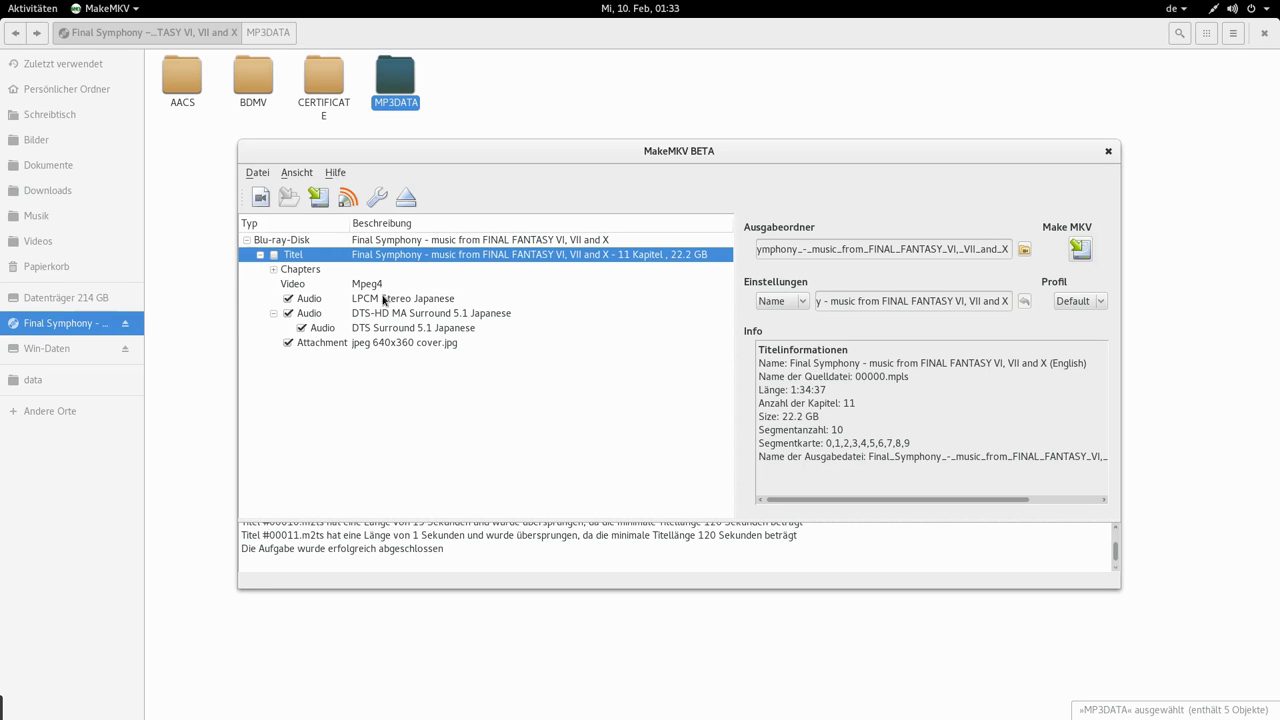
- Exclude the DTS-HD MA and DTS Surround 5.1 tracks and edit the output folder to /mnt/data/FS/
{"action": "left_click", "coordinate": [288, 313]}
{"action": "left_click", "coordinate": [301, 328]}
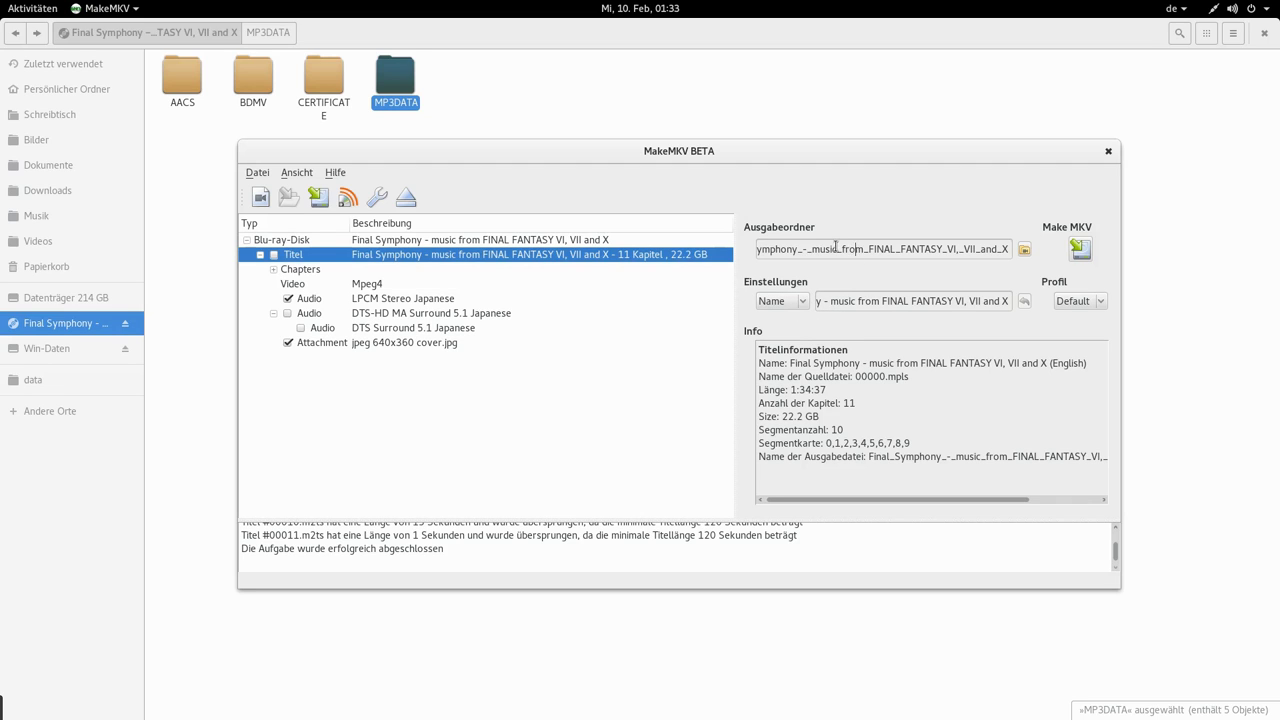
{"action": "left_click_drag", "start_coordinate": [836, 248], "coordinate": [1040, 236]}
{"action": "key", "text": "BackSpace"}
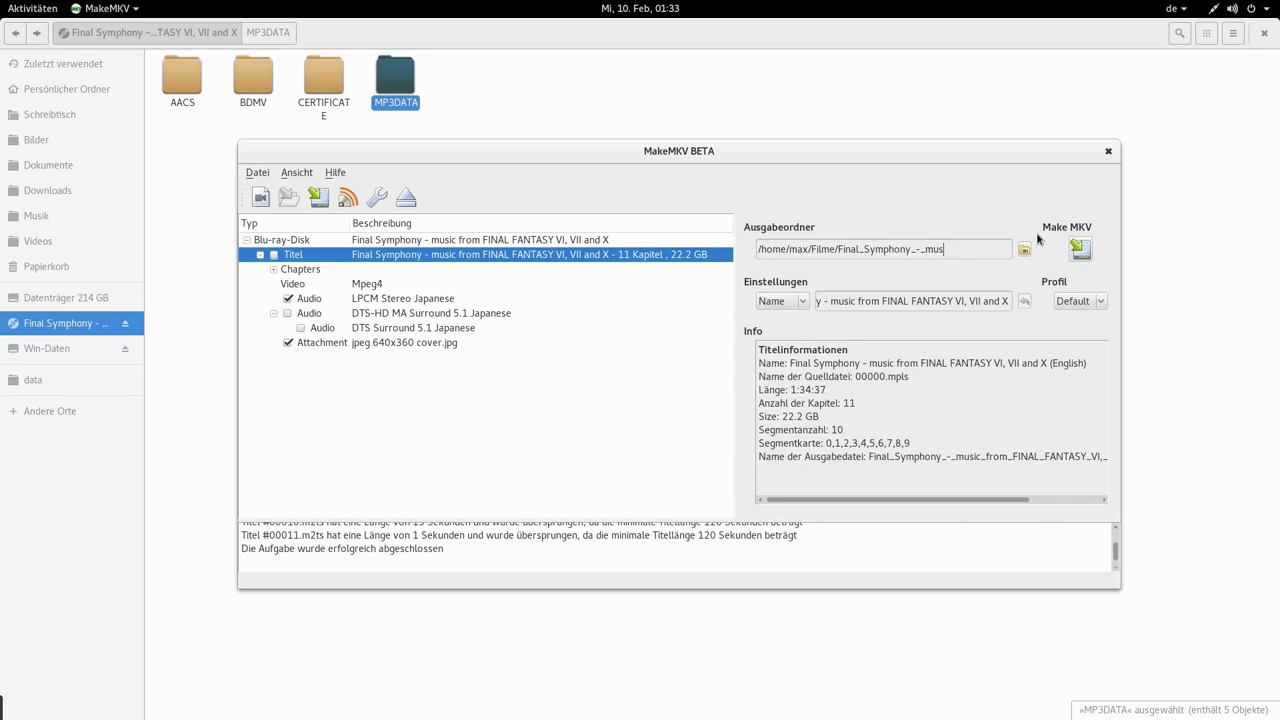
{"action": "key", "text": "BackSpace"}
{"action": "key", "text": "BackSpace"}
{"action": "key", "text": "BackSpace"}
{"action": "key", "text": "BackSpace"}
{"action": "key", "text": "BackSpace"}
{"action": "key", "text": "BackSpace"}
{"action": "key", "text": "BackSpace"}
{"action": "key", "text": "BackSpace"}
{"action": "key", "text": "BackSpace"}
{"action": "key", "text": "BackSpace"}
{"action": "key", "text": "BackSpace"}
{"action": "key", "text": "BackSpace"}
{"action": "key", "text": "BackSpace"}
{"action": "key", "text": "BackSpace"}
{"action": "key", "text": "BackSpace"}
{"action": "key", "text": "BackSpace"}
{"action": "key", "text": "BackSpace"}
{"action": "key", "text": "BackSpace"}
{"action": "key", "text": "BackSpace"}
{"action": "key", "text": "BackSpace"}
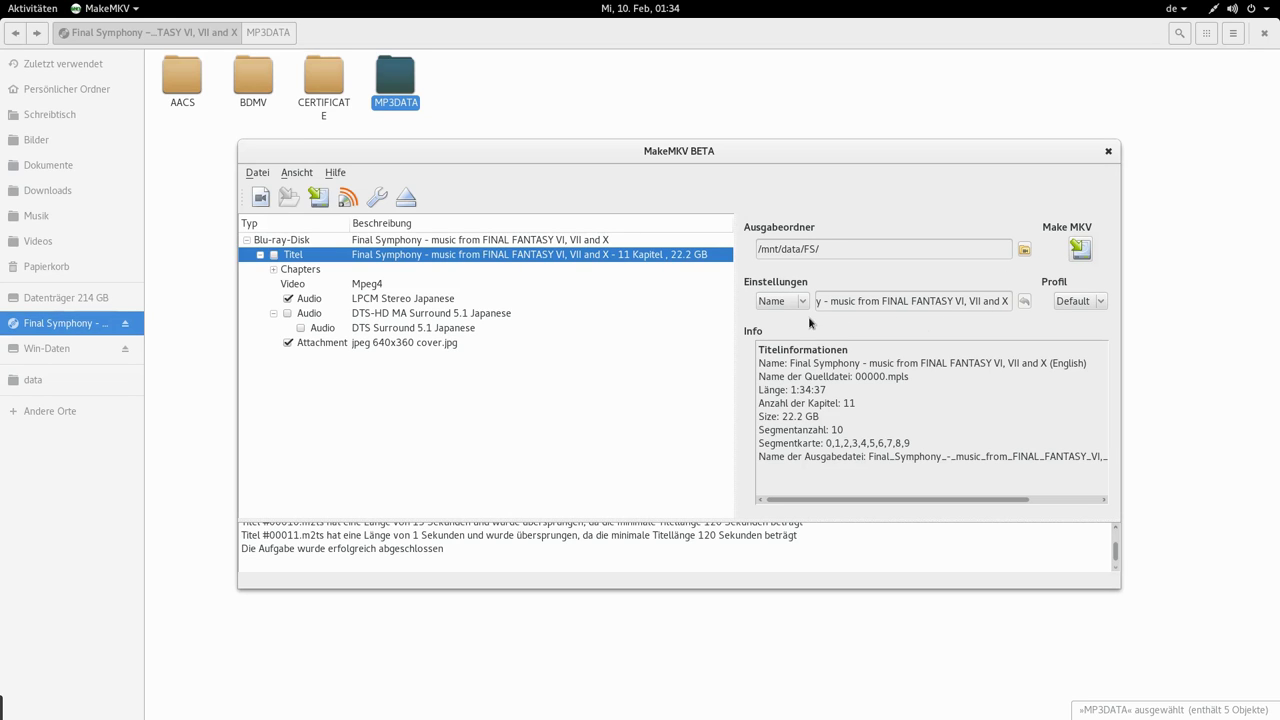
{"action": "left_click_drag", "start_coordinate": [997, 162], "coordinate": [987, 151]}
- Create the missing /mnt/data/FS/ folder and rip the title to MKV there
{"action": "left_click", "coordinate": [1071, 242]}
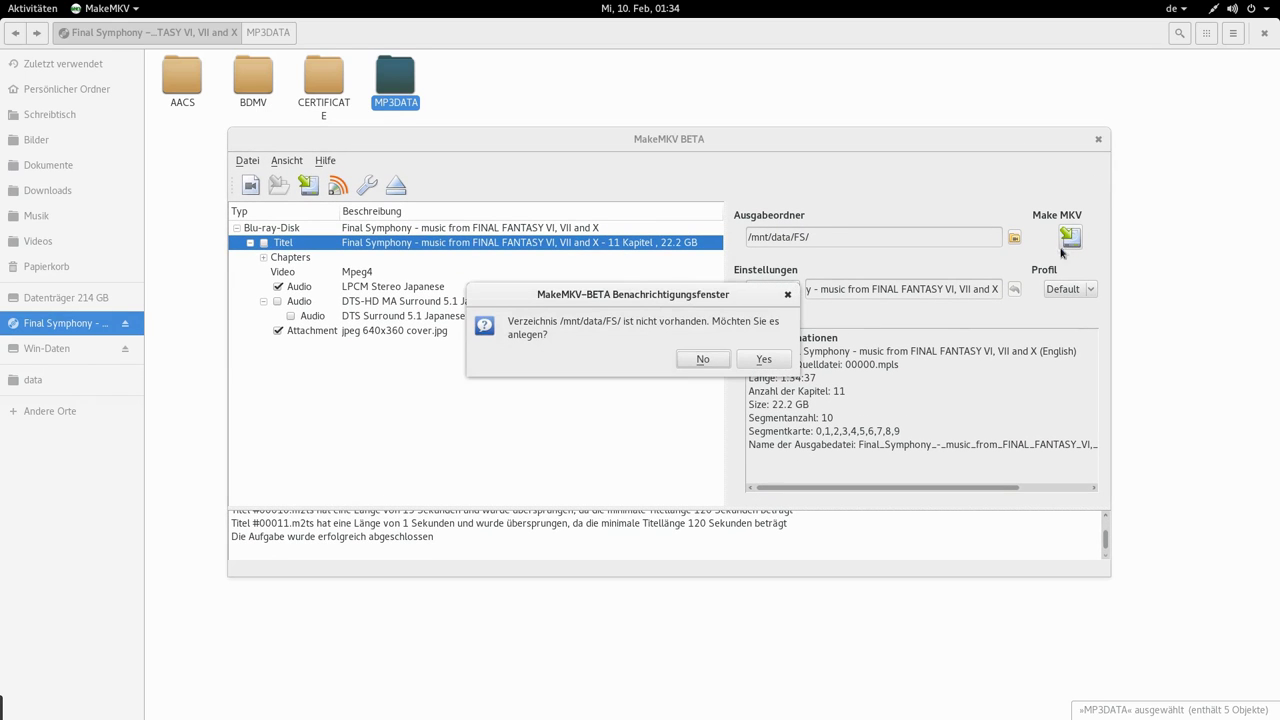
{"action": "left_click", "coordinate": [764, 360]}
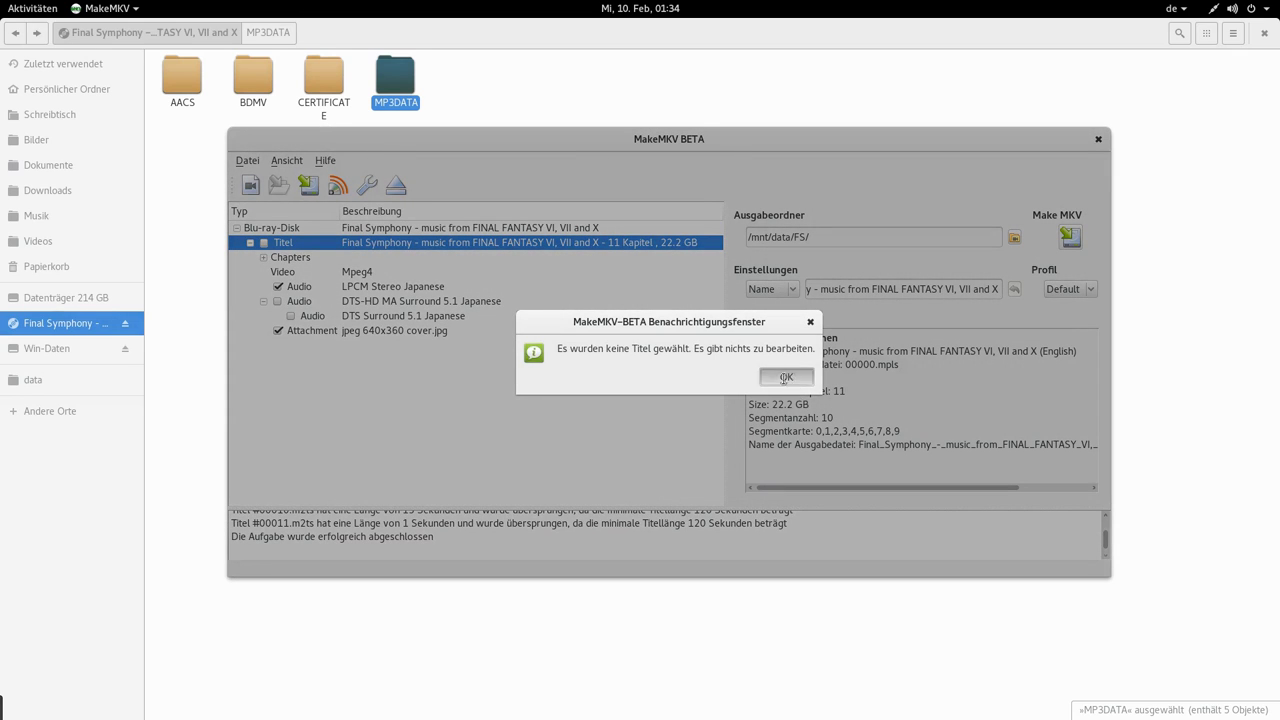
{"action": "left_click", "coordinate": [795, 385]}
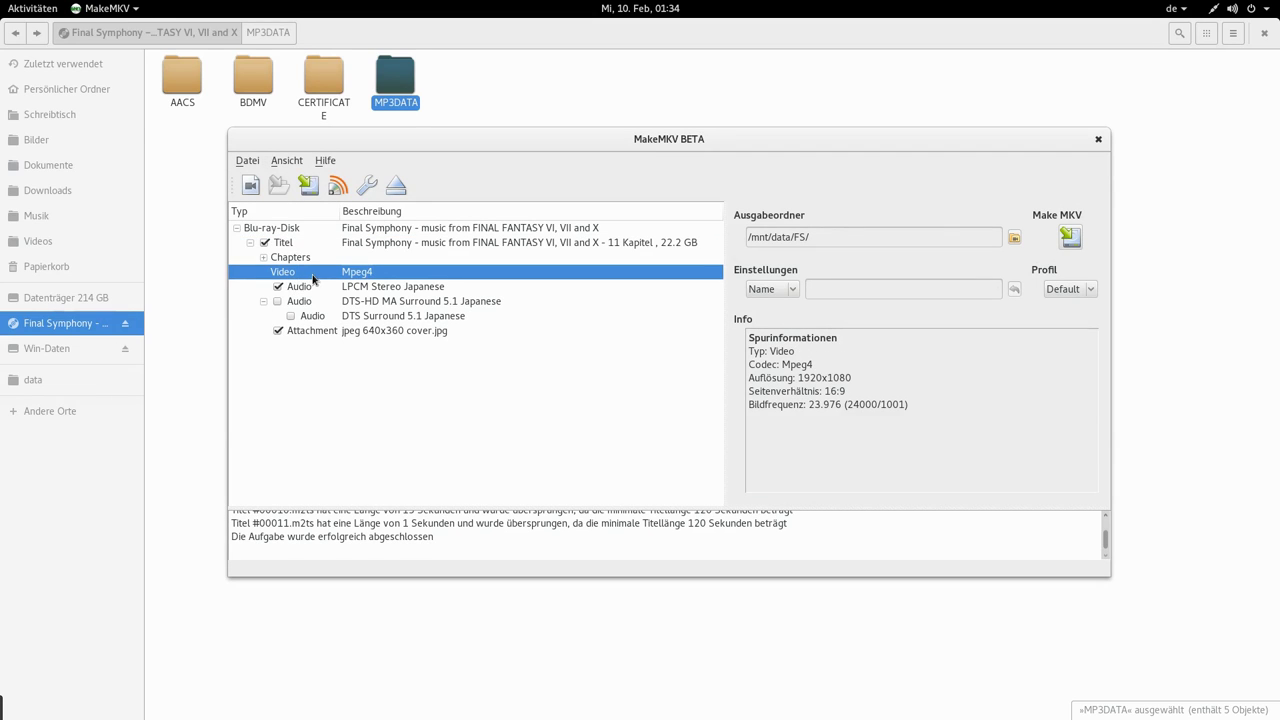
{"action": "left_click", "coordinate": [1058, 238]}
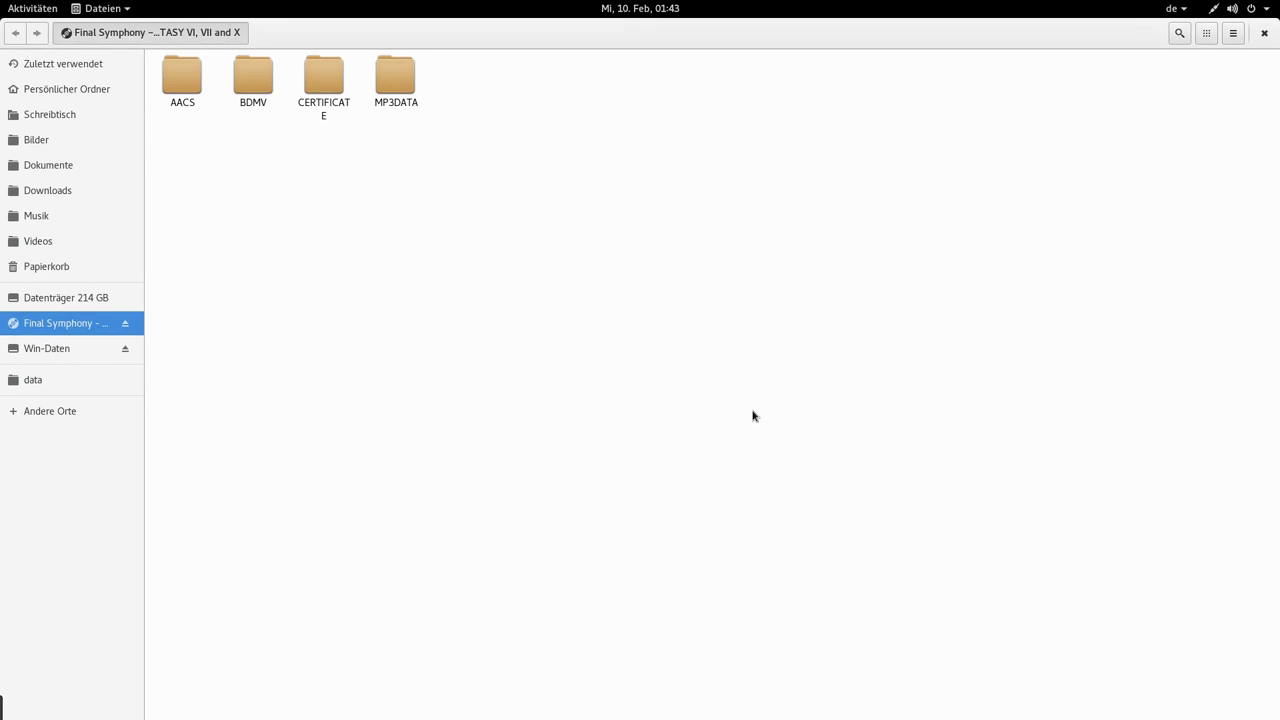
- Go to /mnt/data/FS and choose to open the ripped MKV with another application
{"action": "key", "text": "ctrl+l"}
{"action": "type", "text": "/mnt/da"}
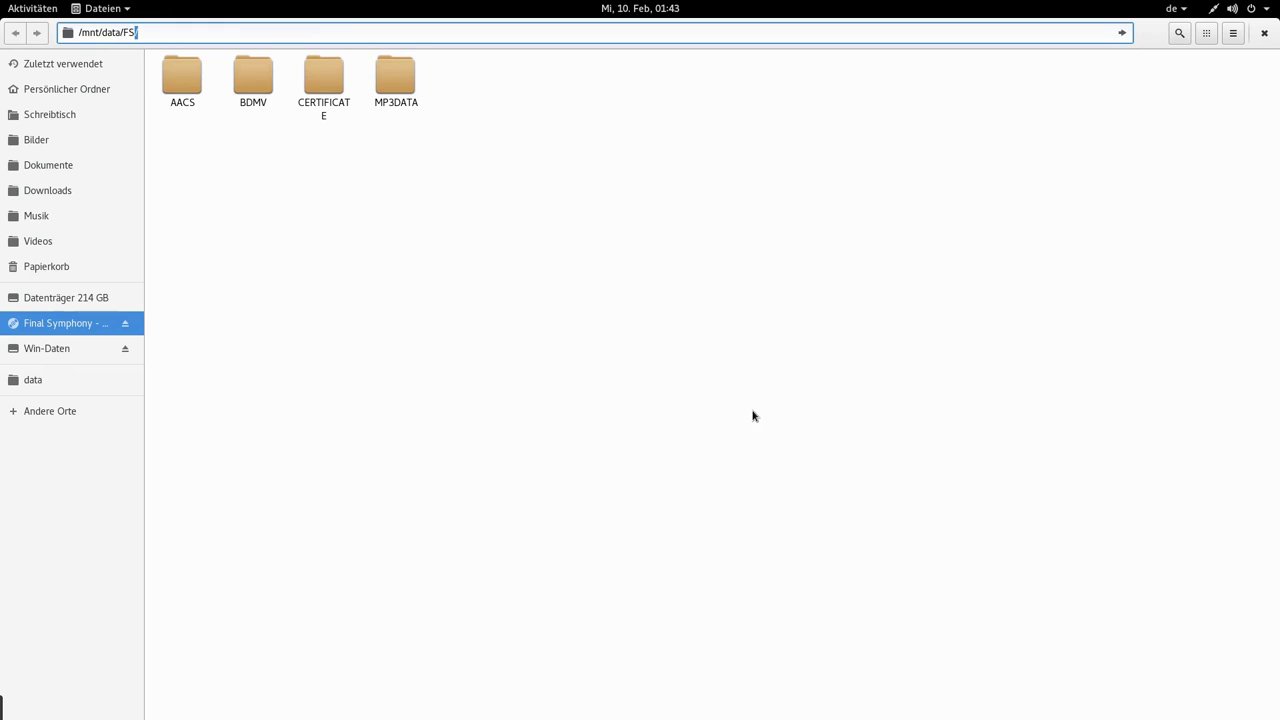
{"action": "type", "text": "ta/FS"}
{"action": "key", "text": "Return"}
{"action": "left_click", "coordinate": [189, 142]}
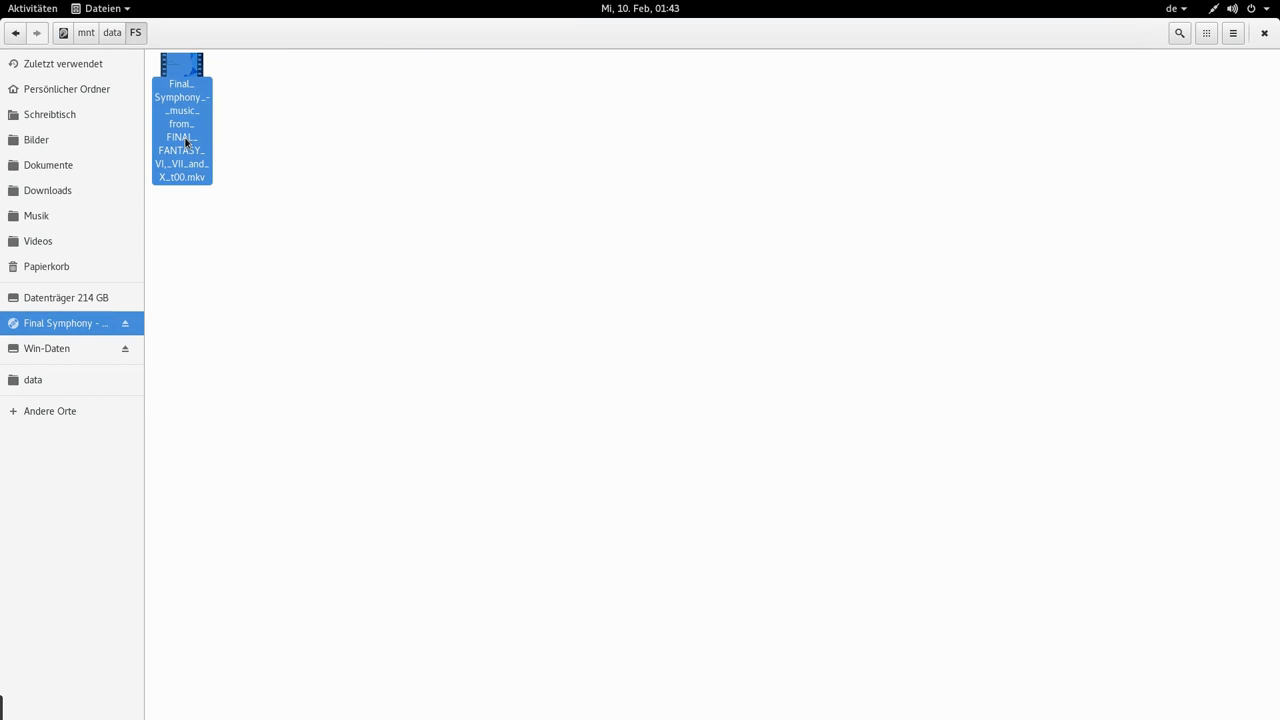
{"action": "right_click", "coordinate": [189, 142]}
{"action": "left_click", "coordinate": [224, 172]}
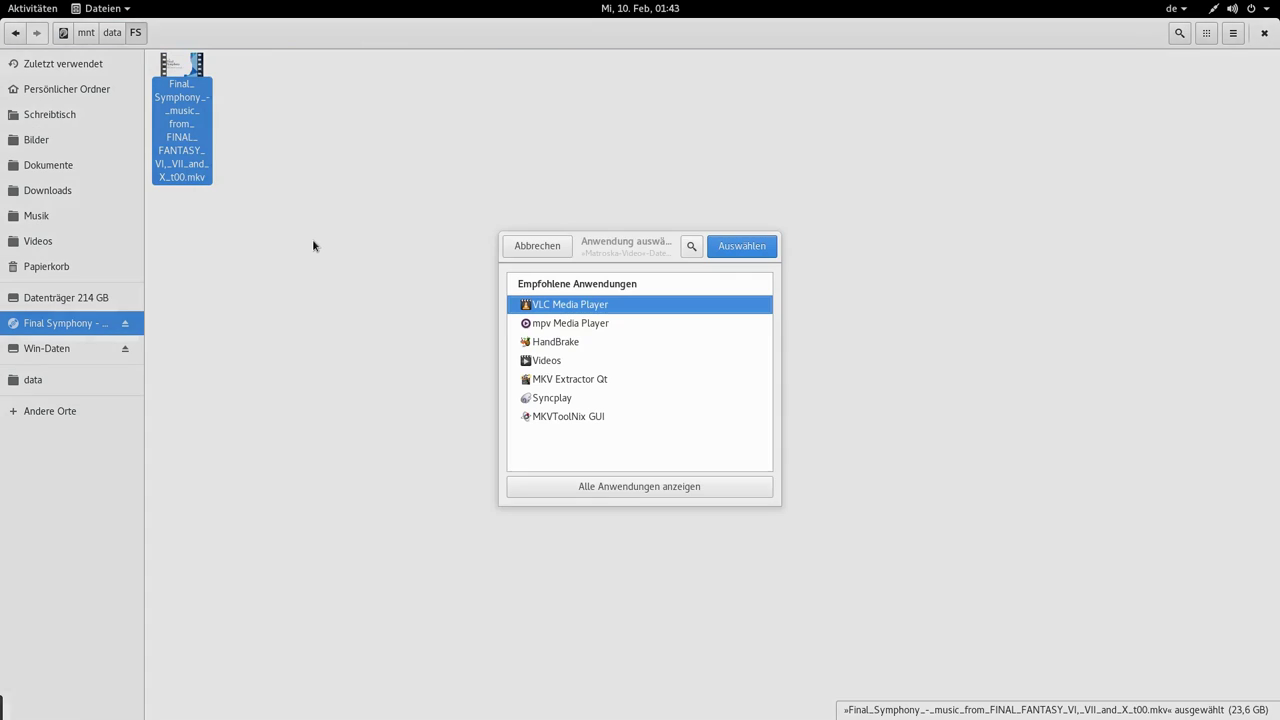
- Play the MKV in VLC, pause it in the Final Fantasy VI part, and open the Tools menu
{"action": "double_click", "coordinate": [557, 306]}
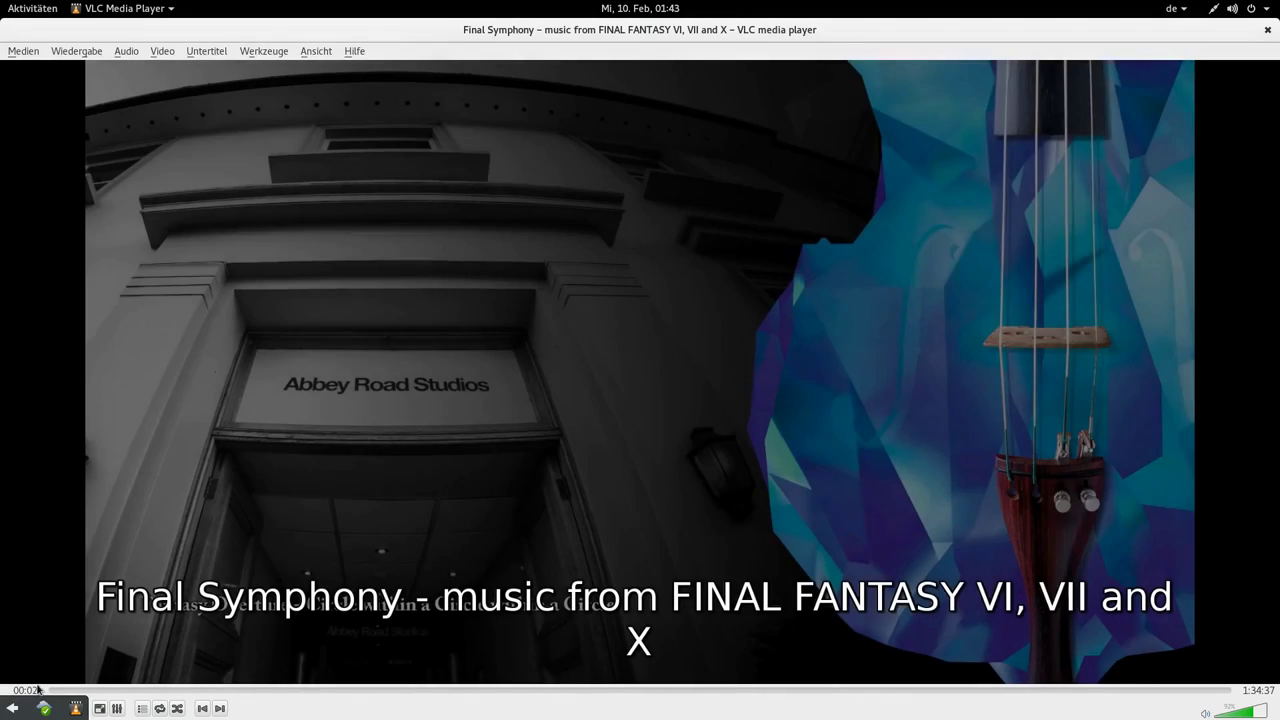
{"action": "key", "text": "space"}
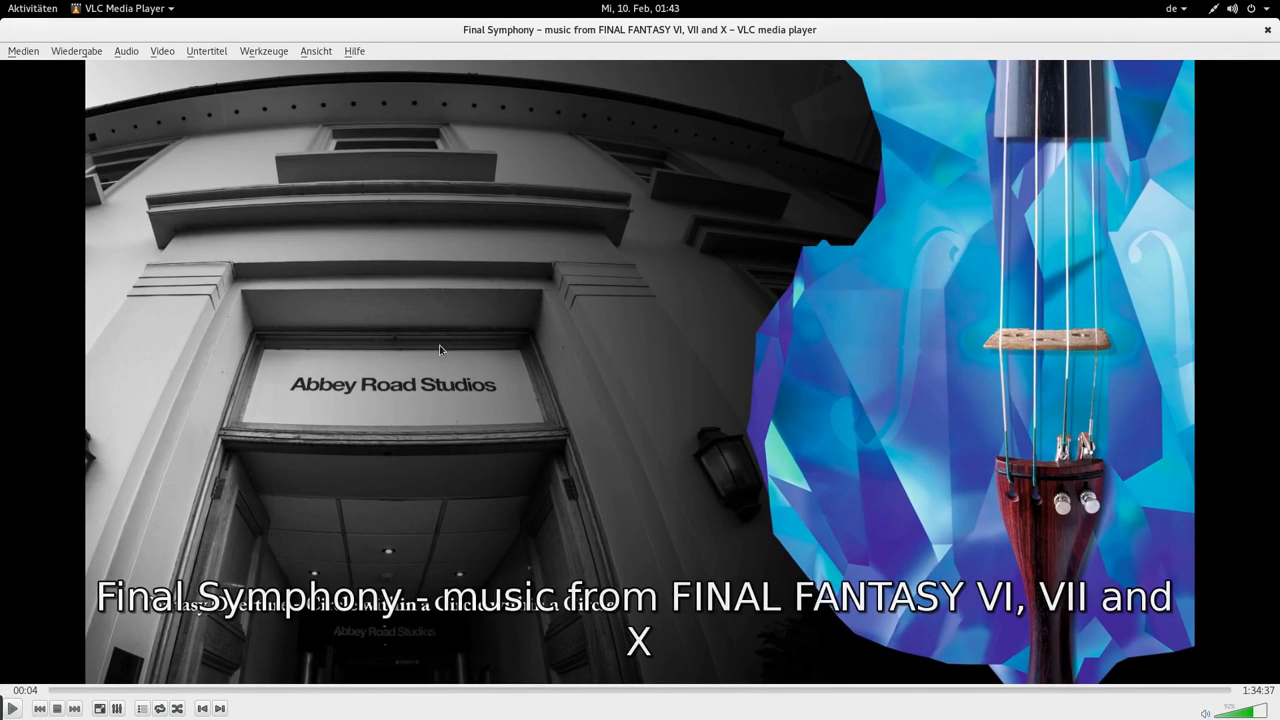
{"action": "left_click_drag", "start_coordinate": [130, 688], "coordinate": [264, 694]}
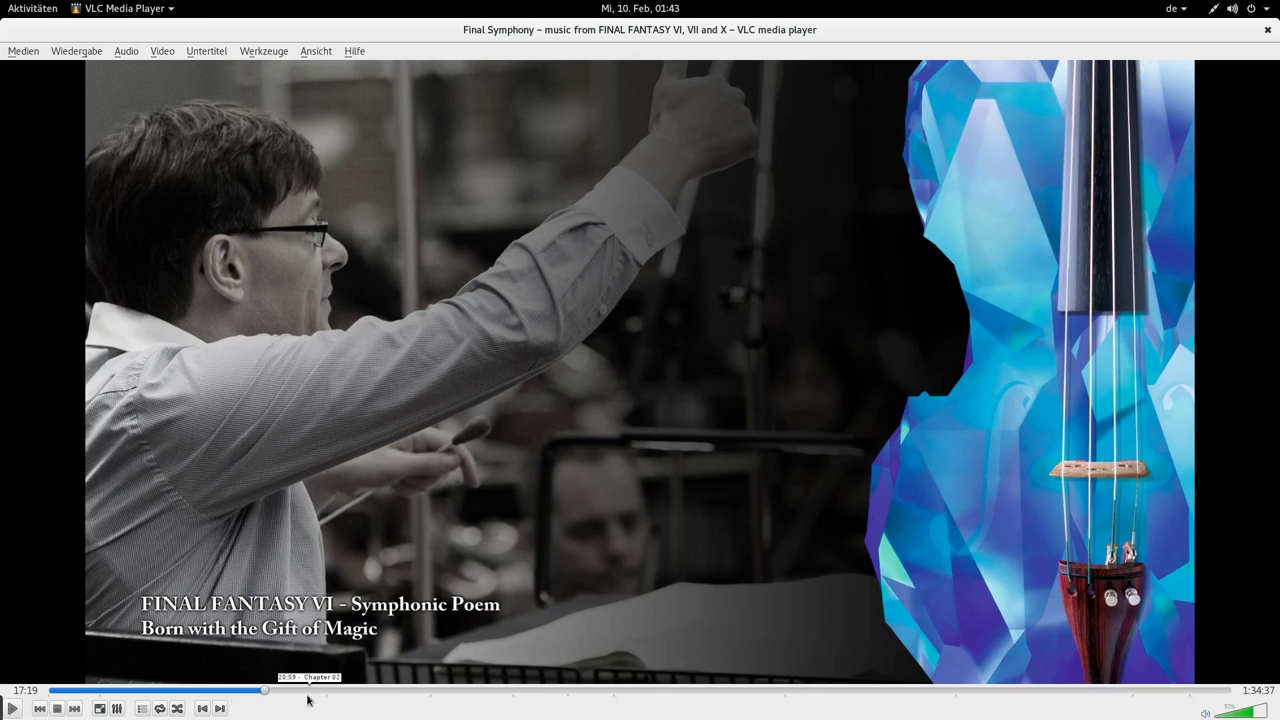
{"action": "left_click", "coordinate": [282, 52]}
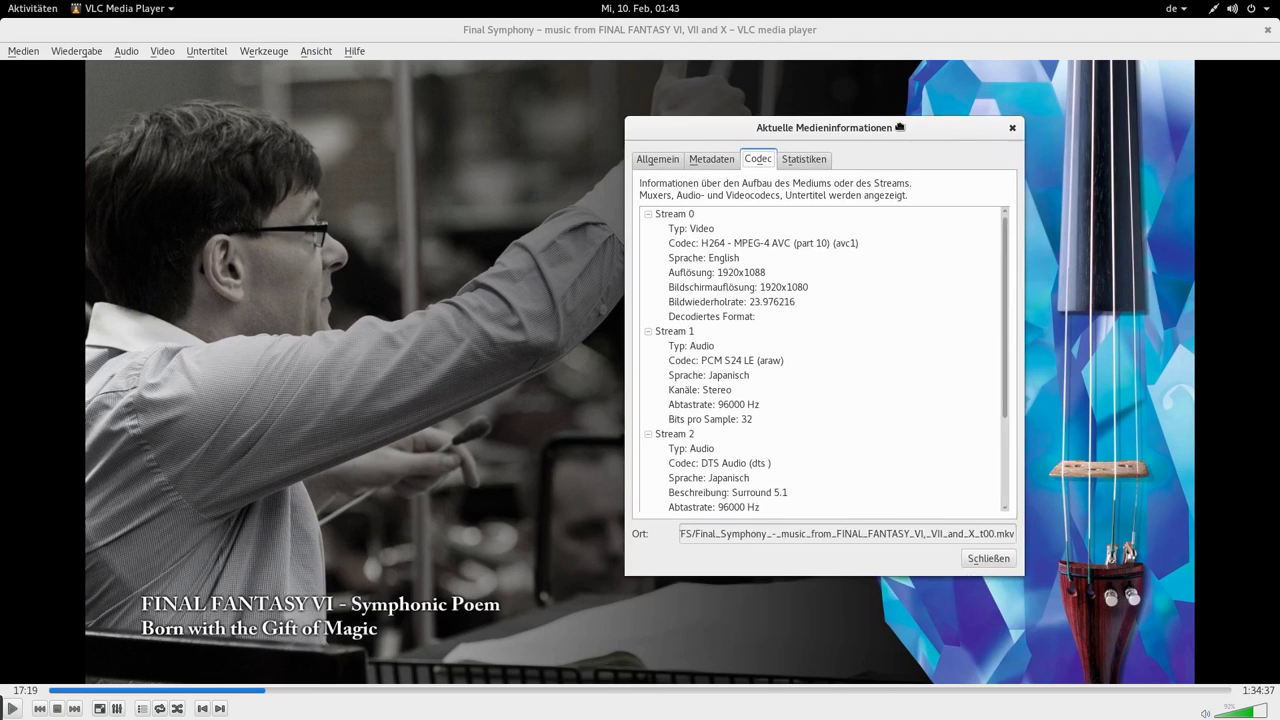
- Check the video stream's H264 codec in the codec information
{"action": "scroll", "coordinate": [409, 358], "scroll_direction": "down", "scroll_amount": 1}
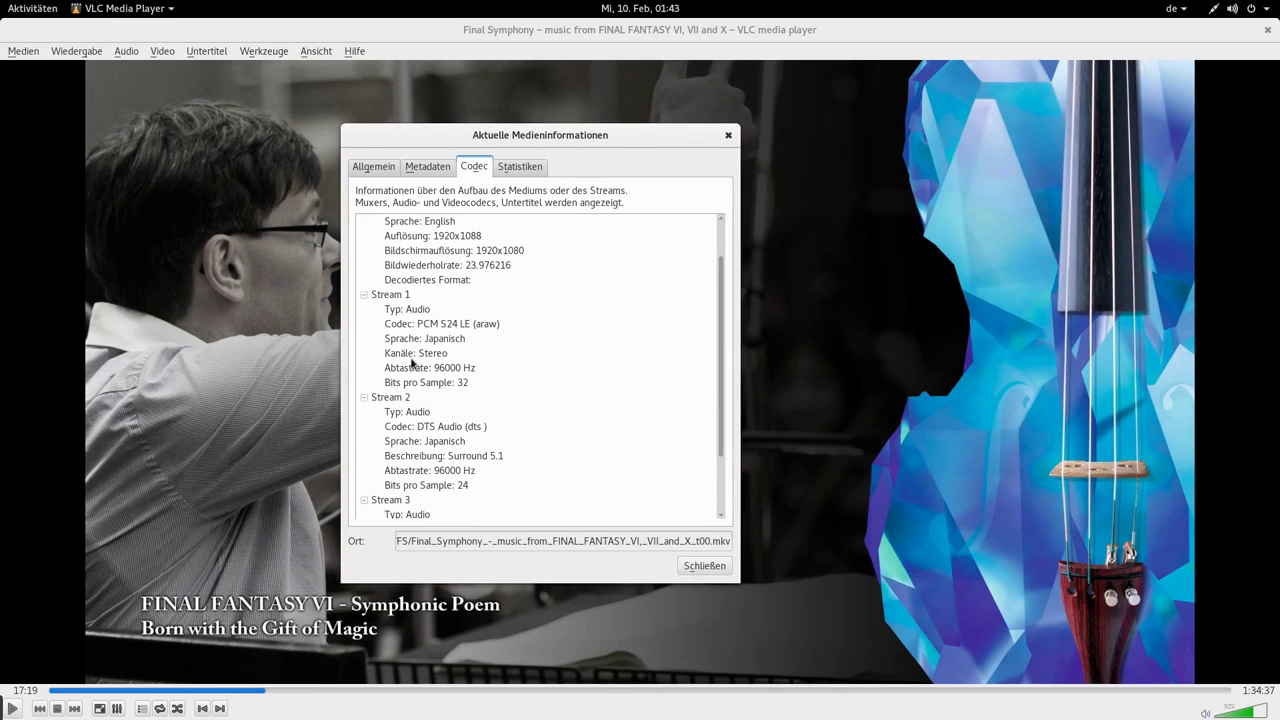
{"action": "scroll", "coordinate": [400, 300], "scroll_direction": "up", "scroll_amount": 1}
{"action": "left_click", "coordinate": [397, 234]}
{"action": "left_click", "coordinate": [447, 251]}
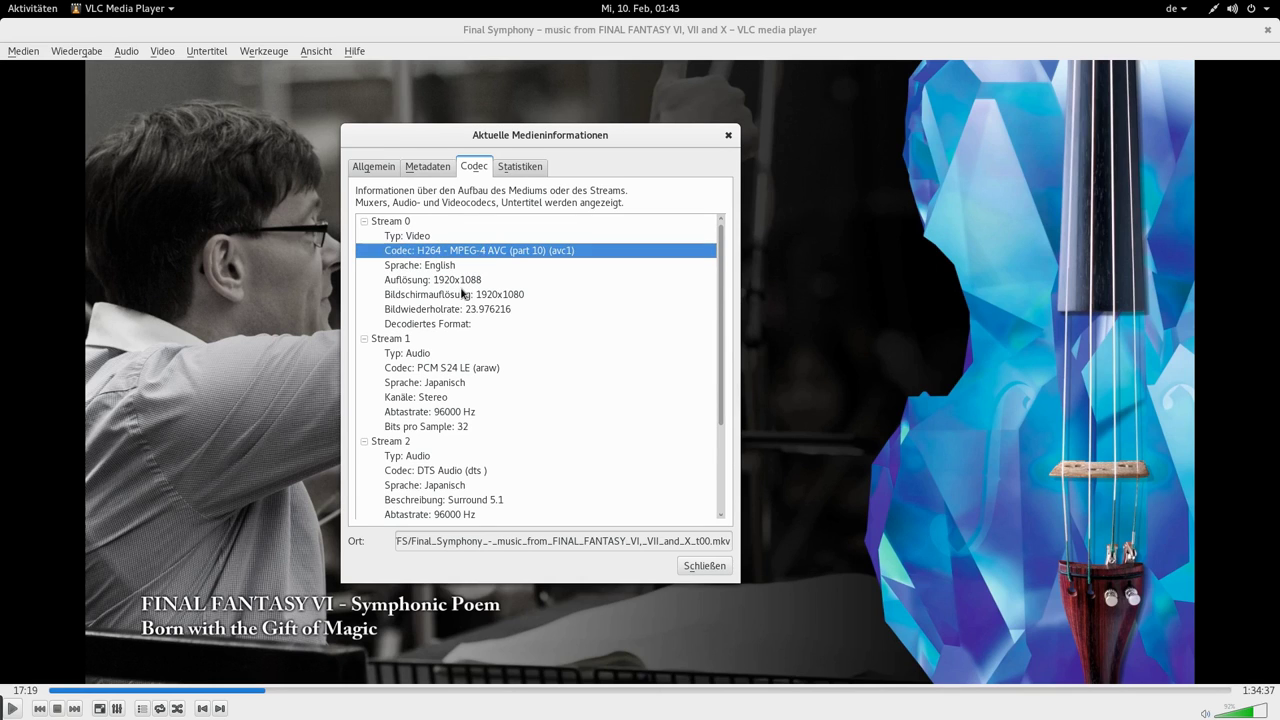
{"action": "scroll", "coordinate": [463, 293], "scroll_direction": "down", "scroll_amount": 1}
{"action": "scroll", "coordinate": [463, 293], "scroll_direction": "up", "scroll_amount": 1}
{"action": "scroll", "coordinate": [463, 293], "scroll_direction": "down", "scroll_amount": 1}
{"action": "scroll", "coordinate": [463, 293], "scroll_direction": "up", "scroll_amount": 1}
{"action": "scroll", "coordinate": [474, 256], "scroll_direction": "down", "scroll_amount": 2}
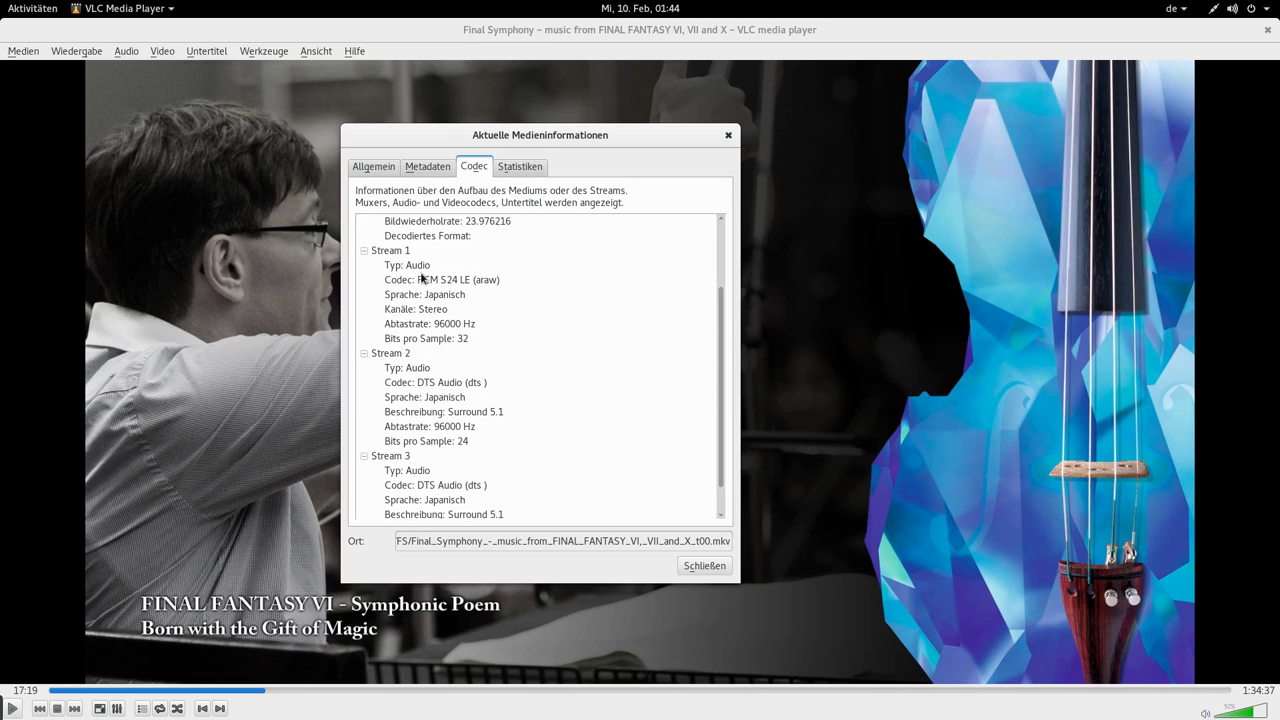
{"action": "scroll", "coordinate": [424, 283], "scroll_direction": "up", "scroll_amount": 1}
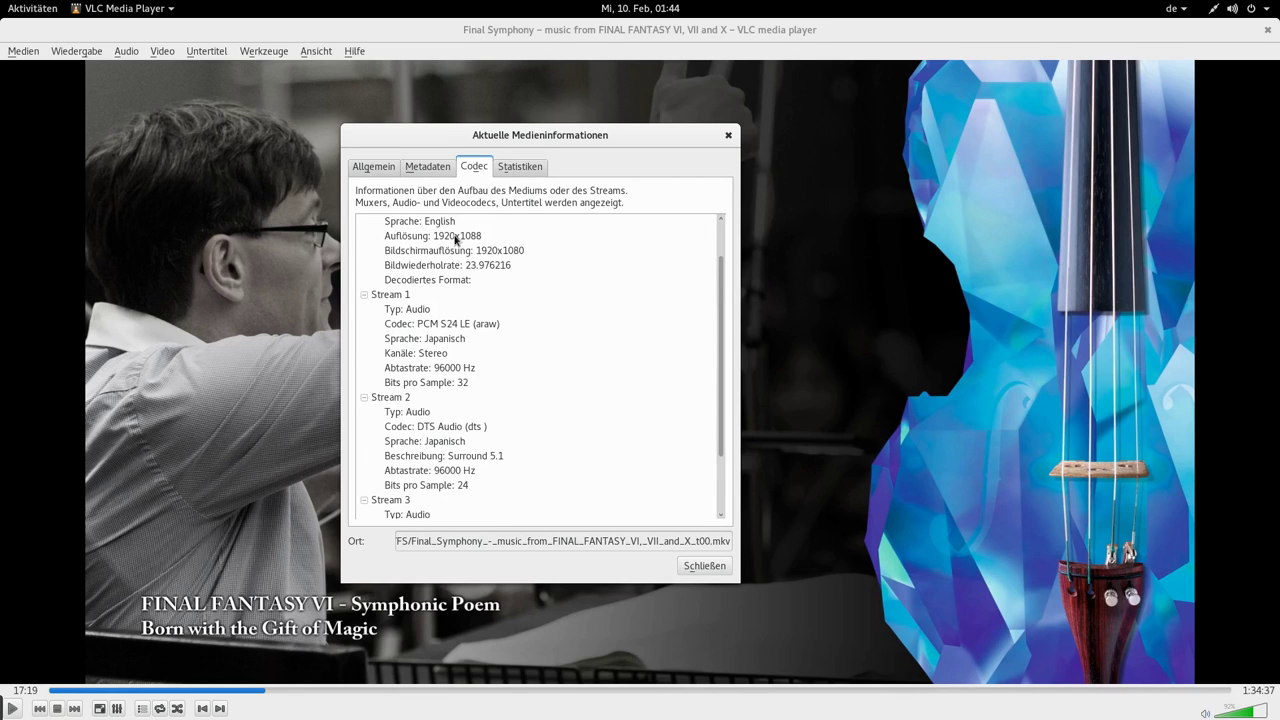
{"action": "scroll", "coordinate": [455, 239], "scroll_direction": "down", "scroll_amount": 1}
{"action": "scroll", "coordinate": [385, 262], "scroll_direction": "down", "scroll_amount": 1}
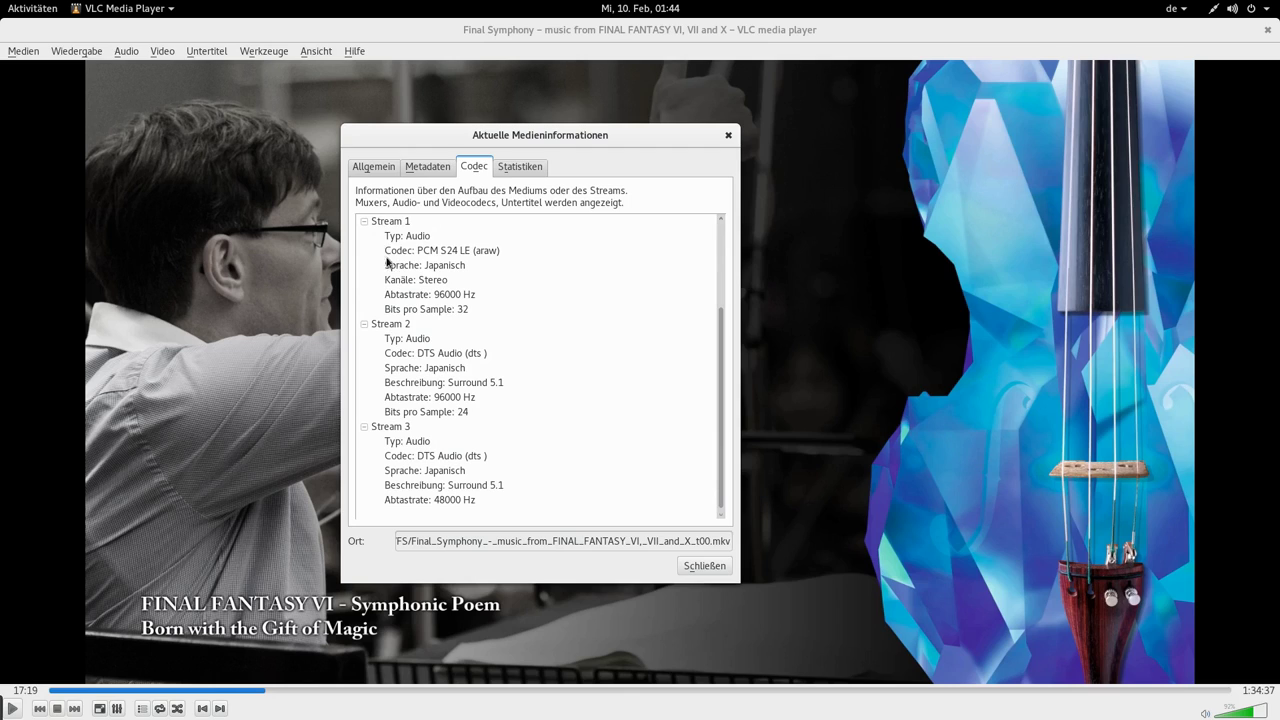
- Check the first audio stream's language, PCM codec and 96000 Hz sample rate
{"action": "left_click", "coordinate": [401, 238]}
{"action": "left_click", "coordinate": [422, 268]}
{"action": "left_click", "coordinate": [439, 255]}
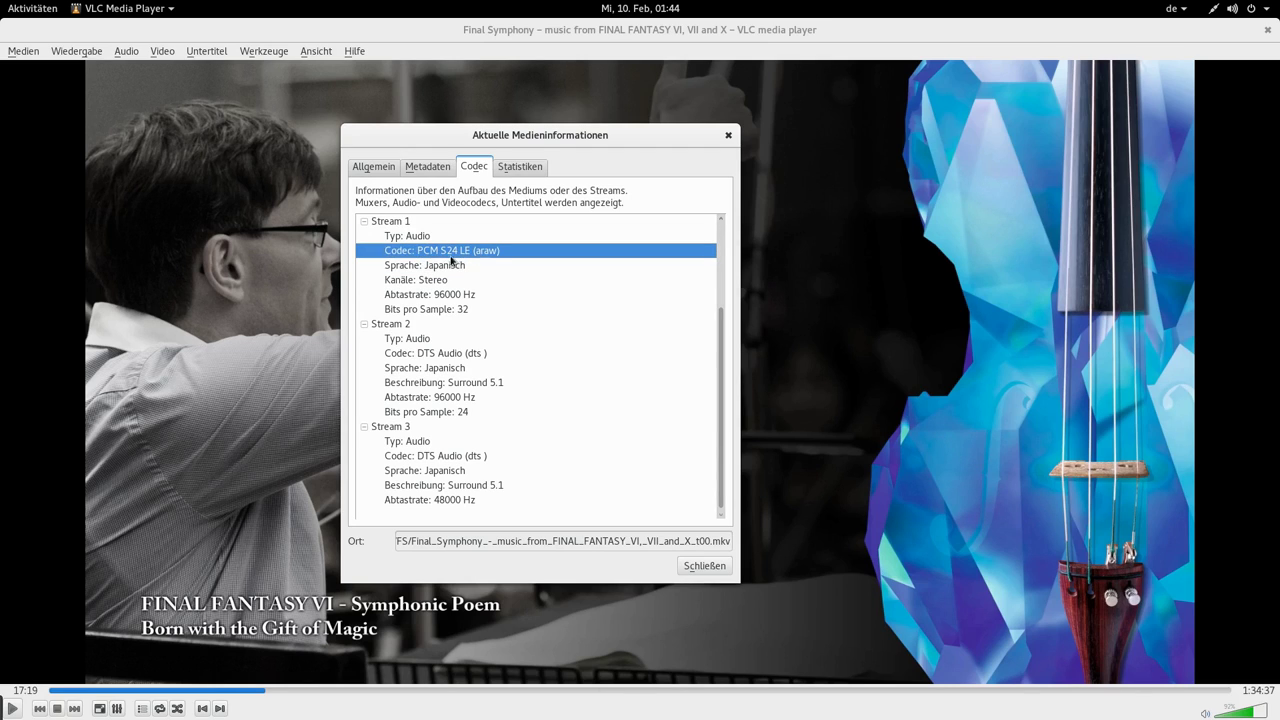
{"action": "left_click", "coordinate": [443, 263]}
{"action": "left_click", "coordinate": [440, 255]}
{"action": "left_click", "coordinate": [424, 267]}
{"action": "left_click", "coordinate": [436, 256]}
{"action": "left_click", "coordinate": [430, 295]}
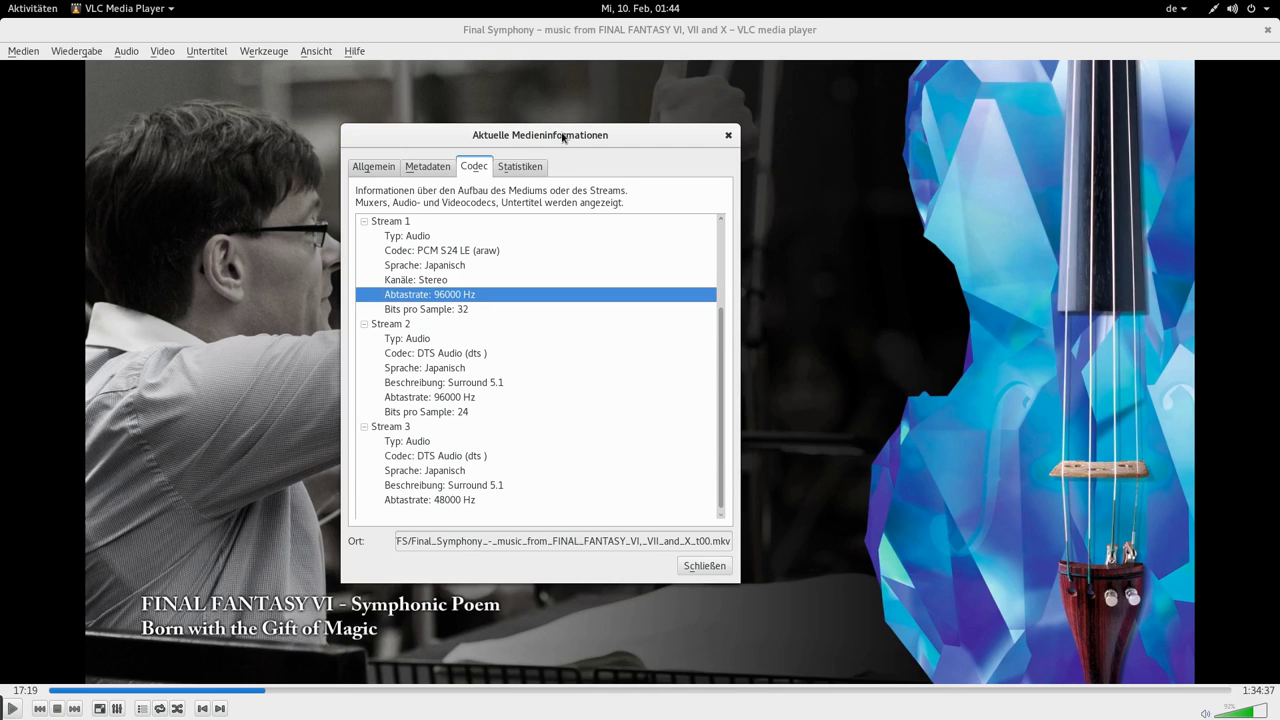
{"action": "left_click_drag", "start_coordinate": [563, 133], "coordinate": [664, 111]}
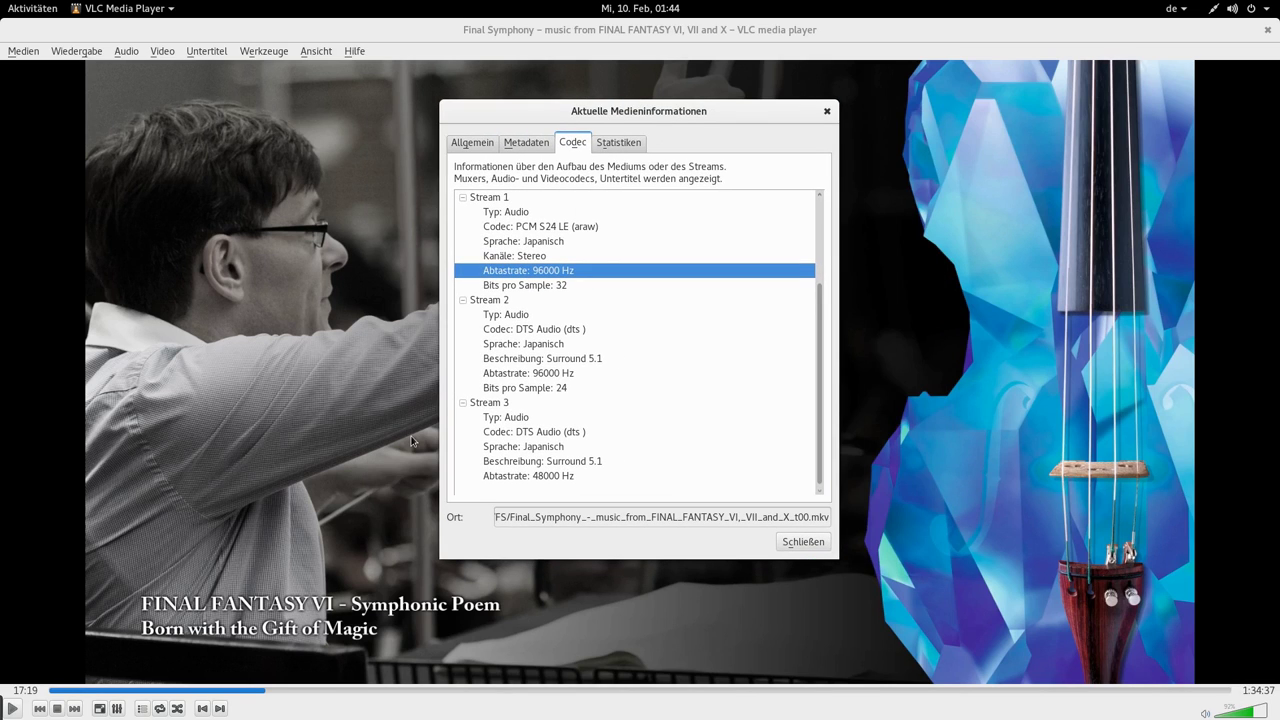
{"action": "left_click_drag", "start_coordinate": [615, 126], "coordinate": [638, 120]}
- Compare Stream 1's 32-bit depth with Stream 2's DTS Surround 5.1 codec, 24-bit depth and sample rate
{"action": "left_click", "coordinate": [576, 283]}
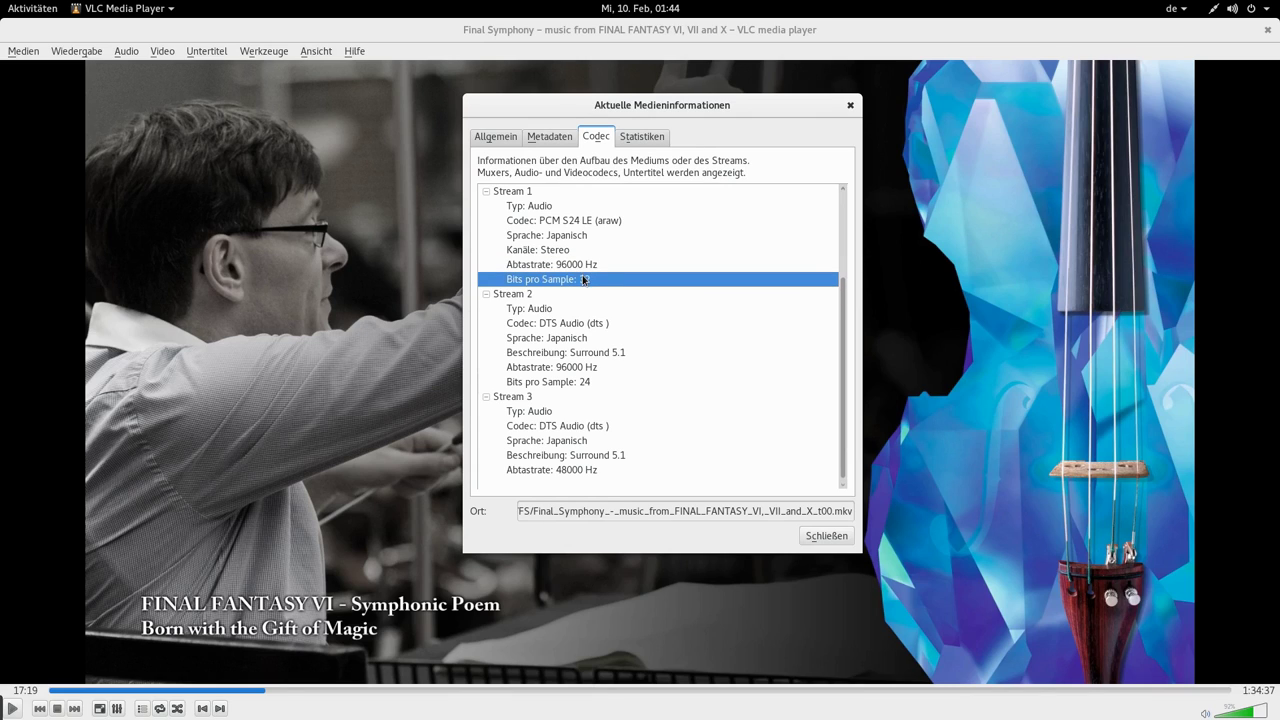
{"action": "left_click", "coordinate": [598, 296]}
{"action": "left_click", "coordinate": [586, 281]}
{"action": "left_click", "coordinate": [592, 270]}
{"action": "left_click", "coordinate": [590, 284]}
{"action": "left_click", "coordinate": [538, 337]}
{"action": "left_click", "coordinate": [540, 382]}
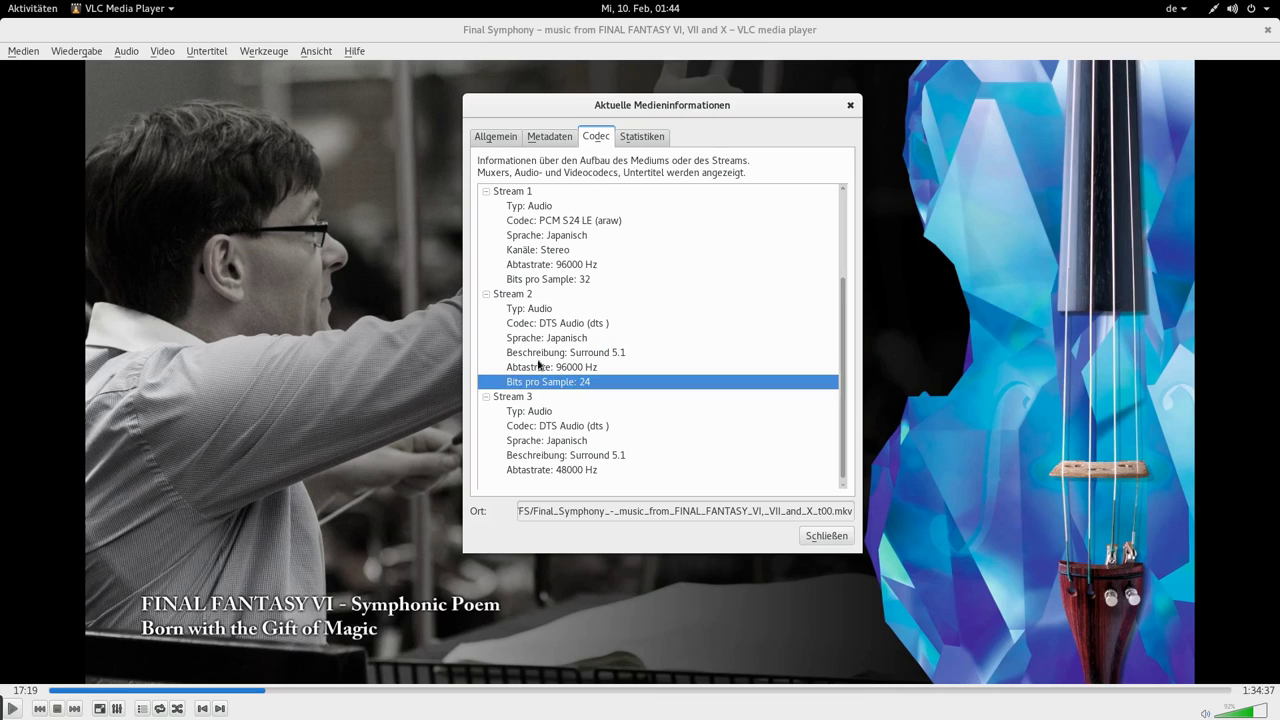
{"action": "left_click", "coordinate": [548, 296]}
{"action": "left_click", "coordinate": [540, 323]}
{"action": "left_click", "coordinate": [576, 354]}
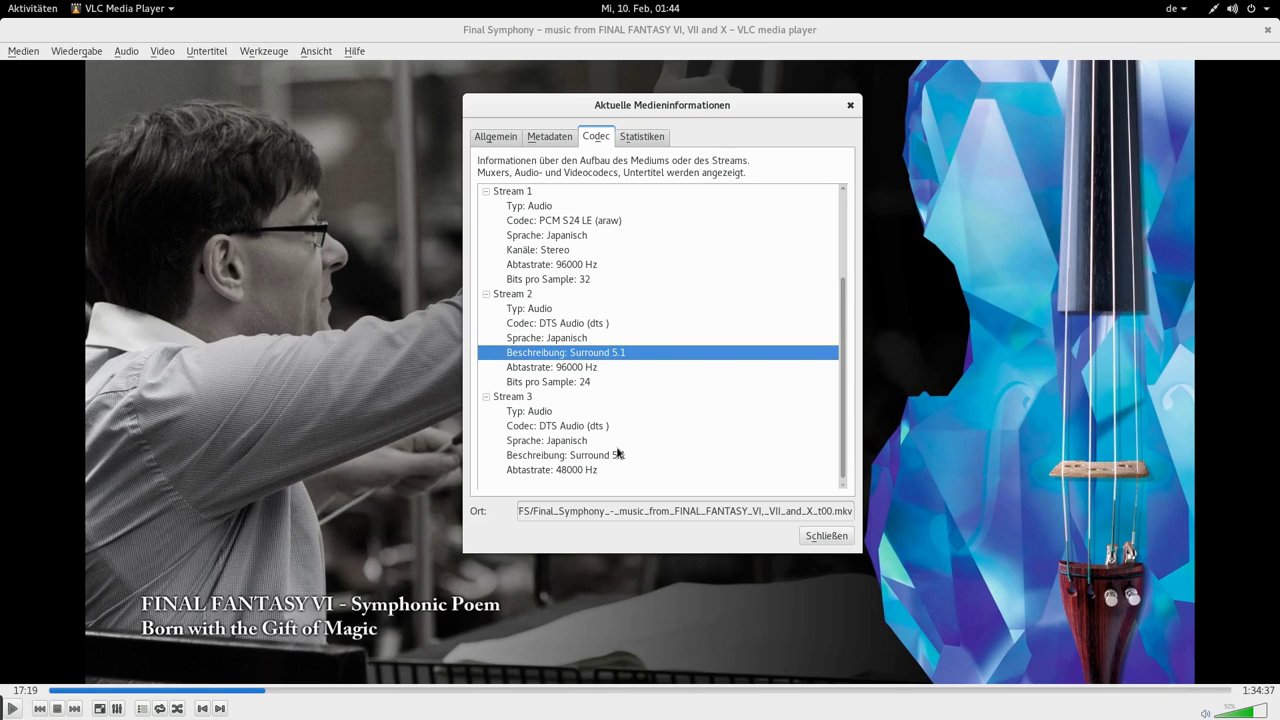
{"action": "left_click", "coordinate": [576, 370]}
{"action": "left_click", "coordinate": [560, 265]}
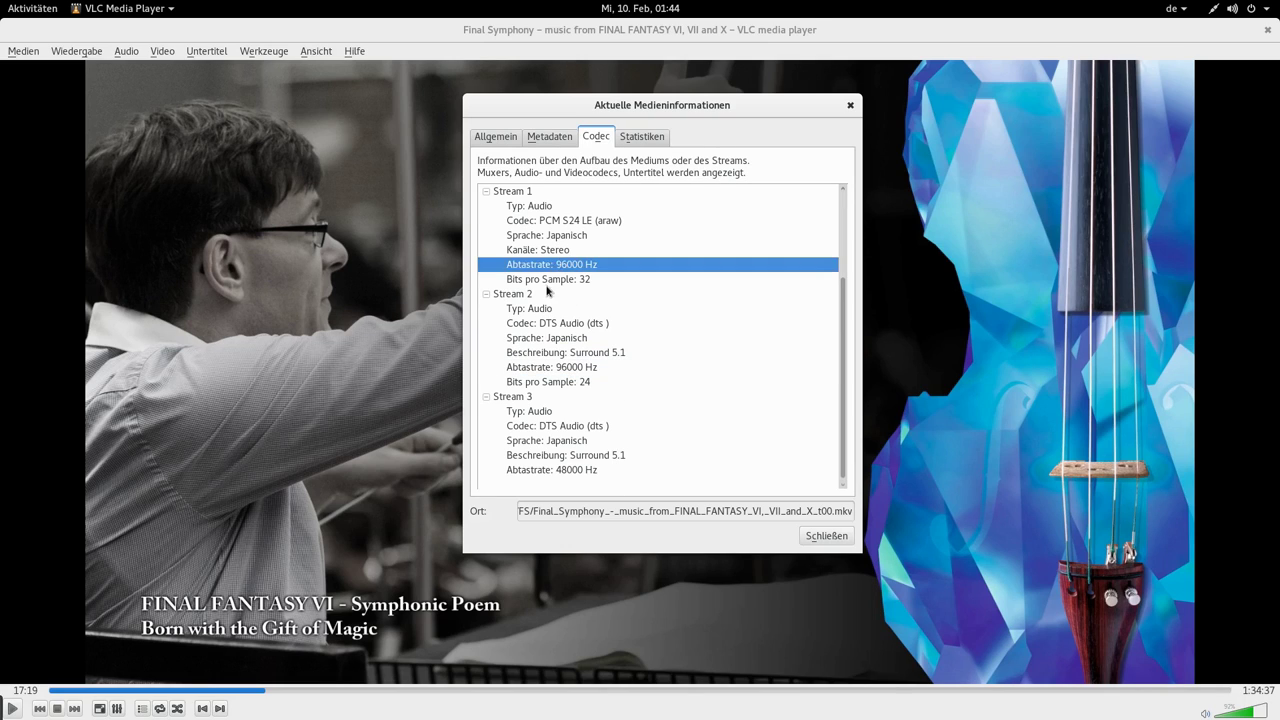
{"action": "left_click", "coordinate": [547, 293]}
{"action": "left_click", "coordinate": [558, 280]}
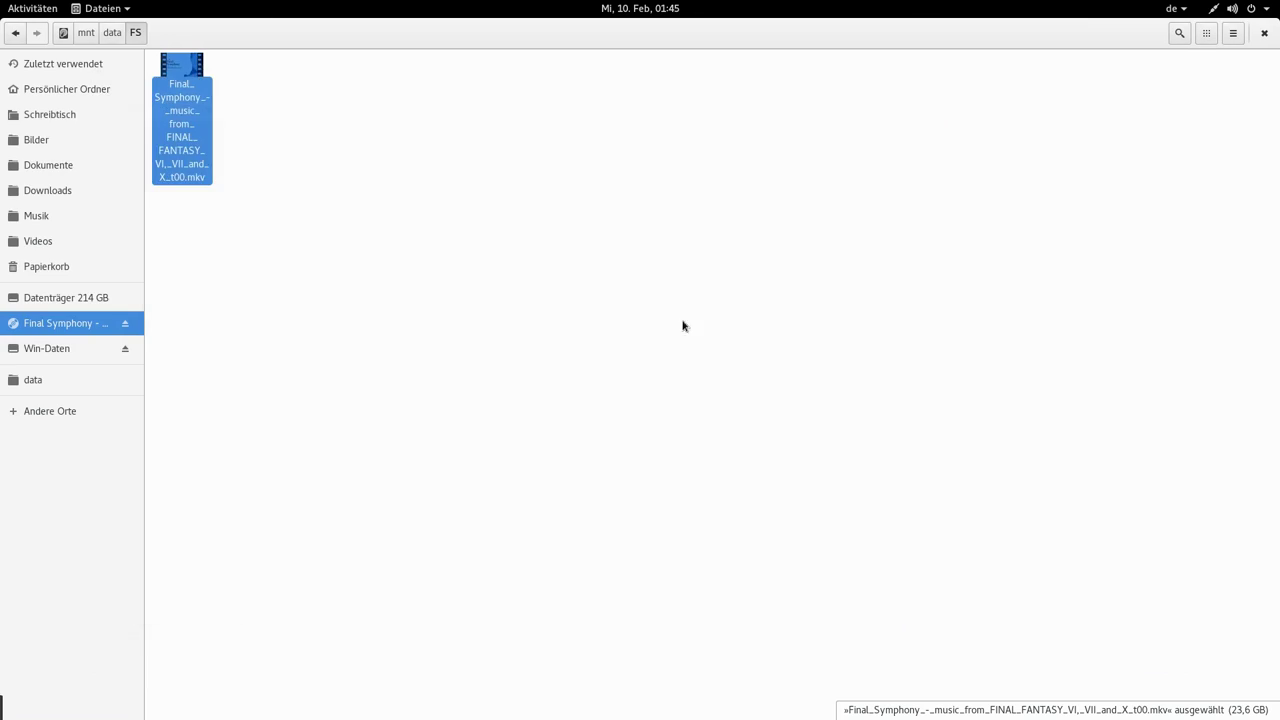
- Play the ripped MKV in mpv and jump to a few points near the start
{"action": "left_click", "coordinate": [500, 347]}
{"action": "left_click", "coordinate": [177, 123]}
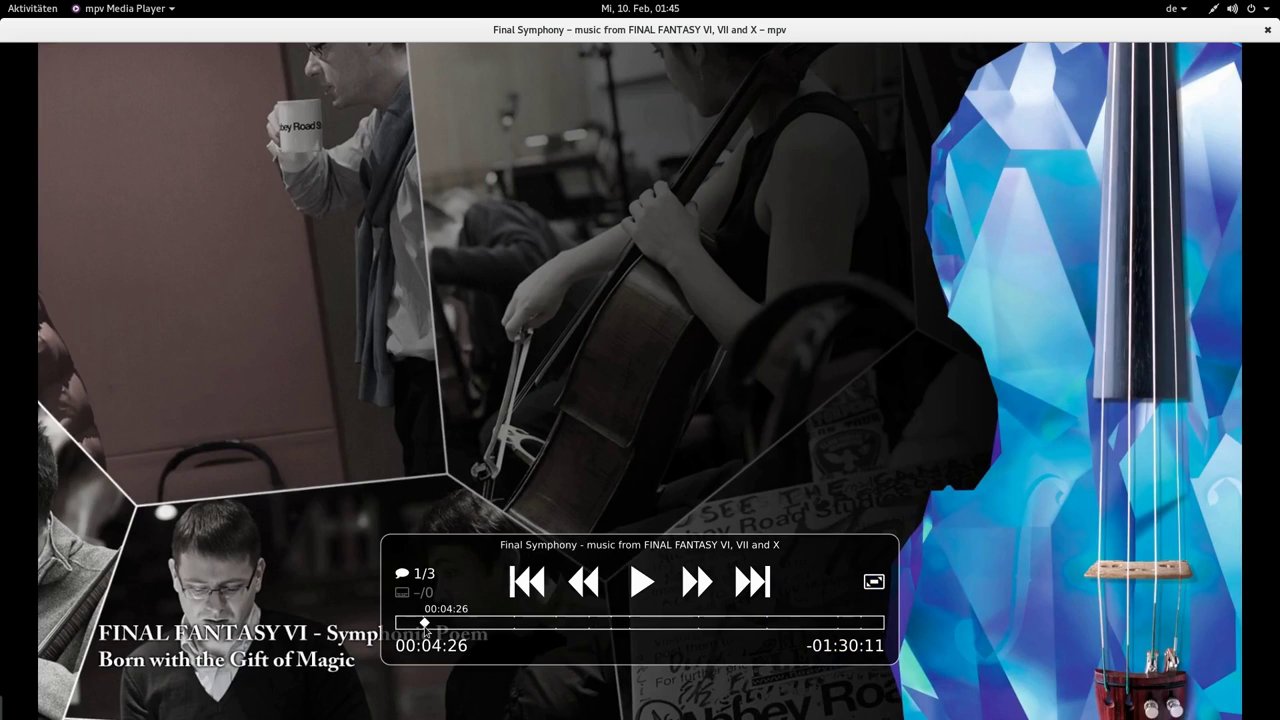
{"action": "left_click", "coordinate": [425, 628]}
{"action": "left_click", "coordinate": [420, 628]}
{"action": "left_click", "coordinate": [422, 628]}
{"action": "left_click", "coordinate": [418, 628]}
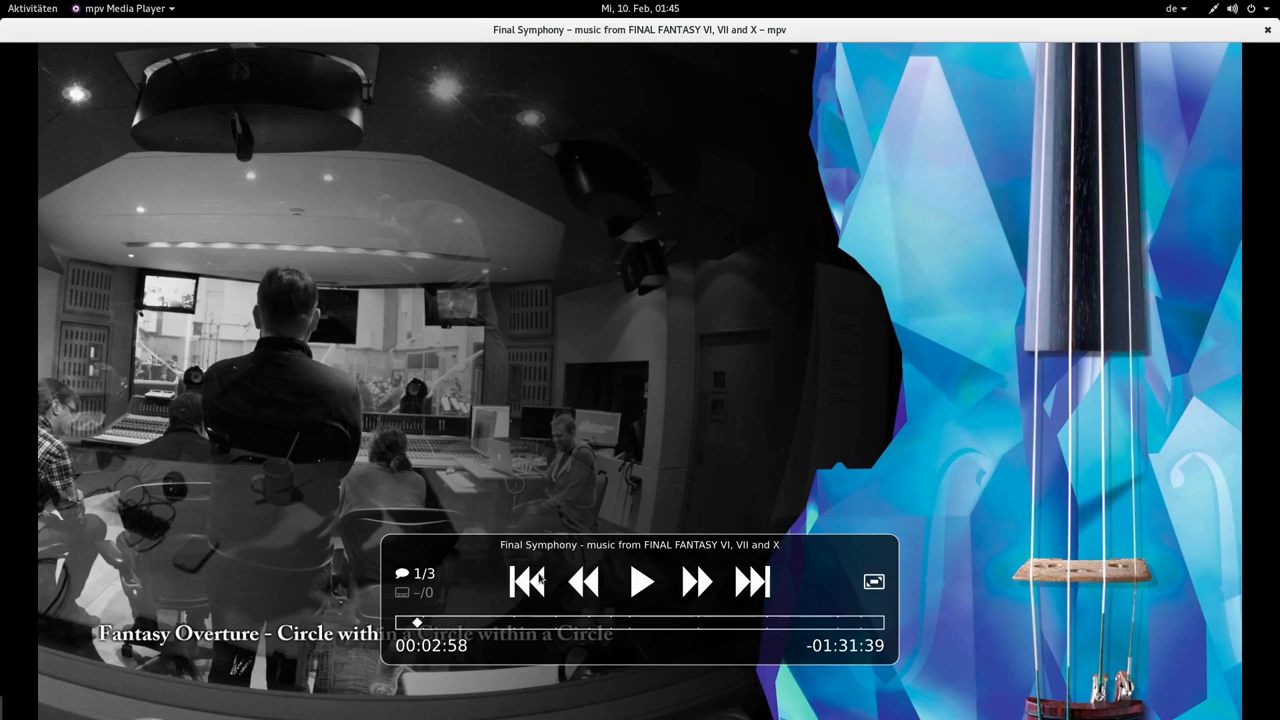
- Skip through all 11 chapters until mpv closes past the last one
{"action": "left_click", "coordinate": [758, 581]}
{"action": "left_click", "coordinate": [759, 581]}
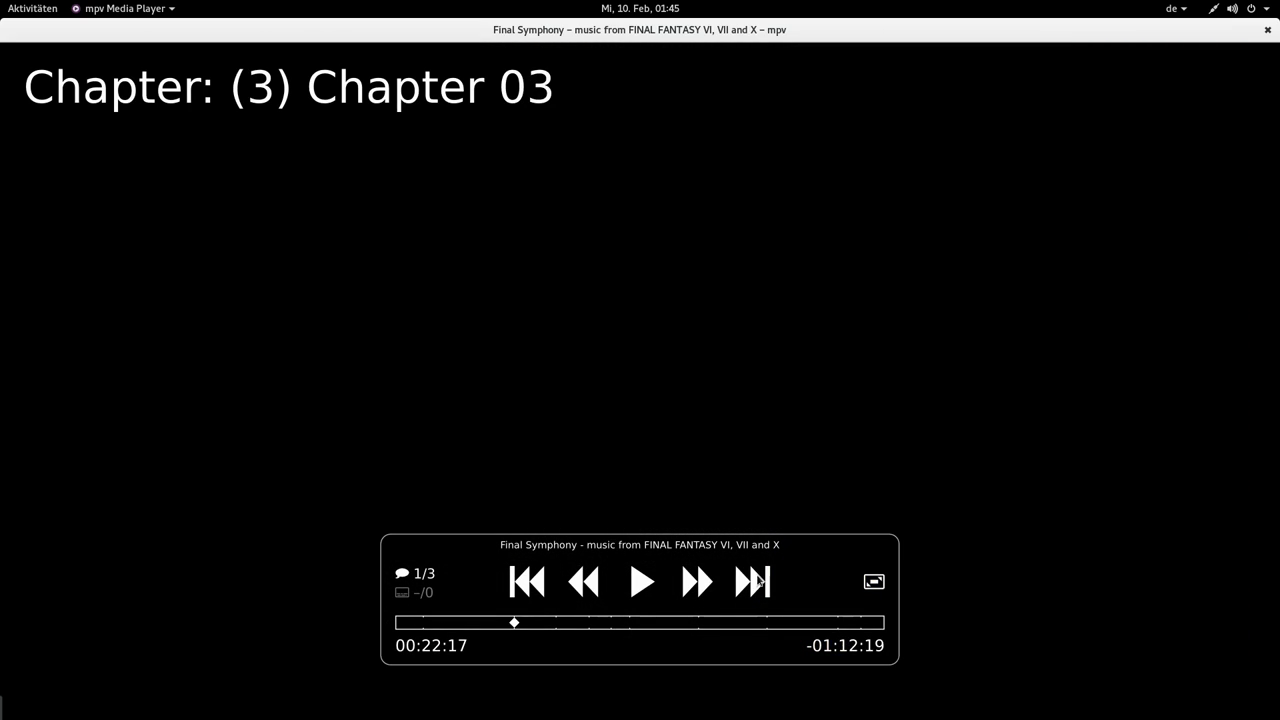
{"action": "left_click", "coordinate": [761, 580]}
{"action": "left_click", "coordinate": [762, 580]}
{"action": "left_click", "coordinate": [762, 580]}
{"action": "left_click", "coordinate": [762, 580]}
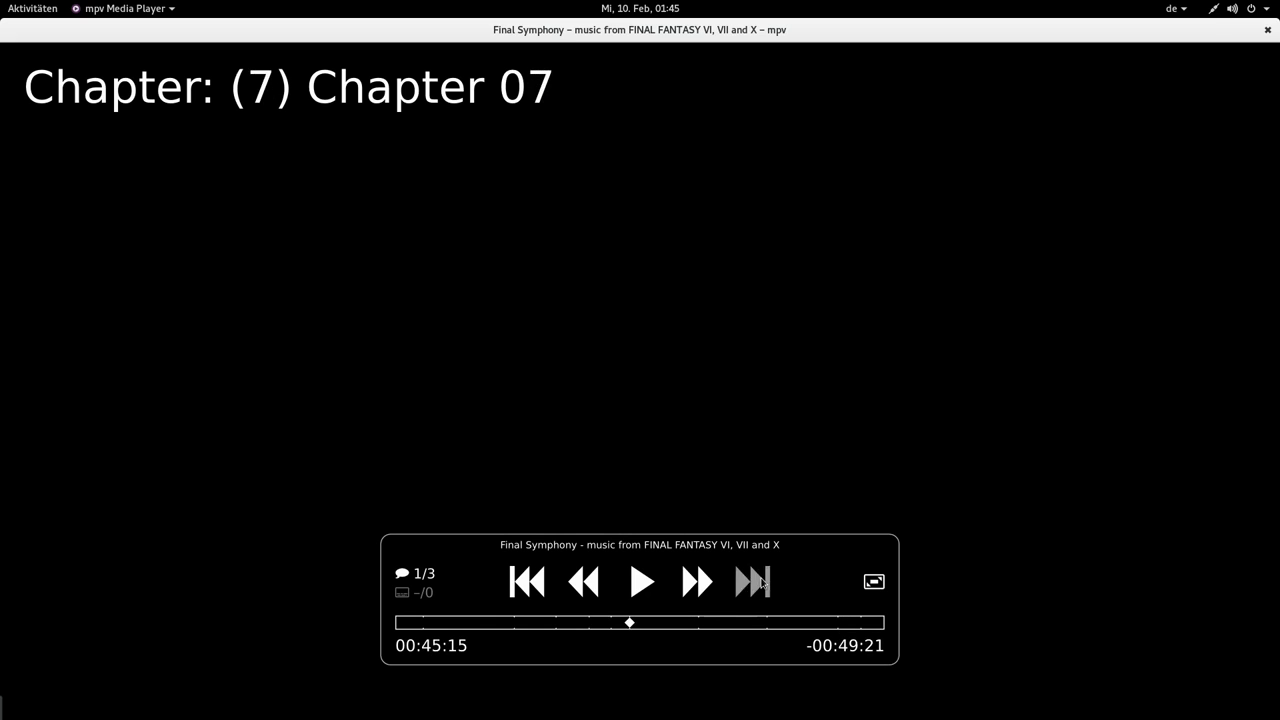
{"action": "left_click", "coordinate": [762, 580]}
{"action": "left_click", "coordinate": [762, 580]}
{"action": "left_click", "coordinate": [762, 580]}
{"action": "left_click", "coordinate": [762, 580]}
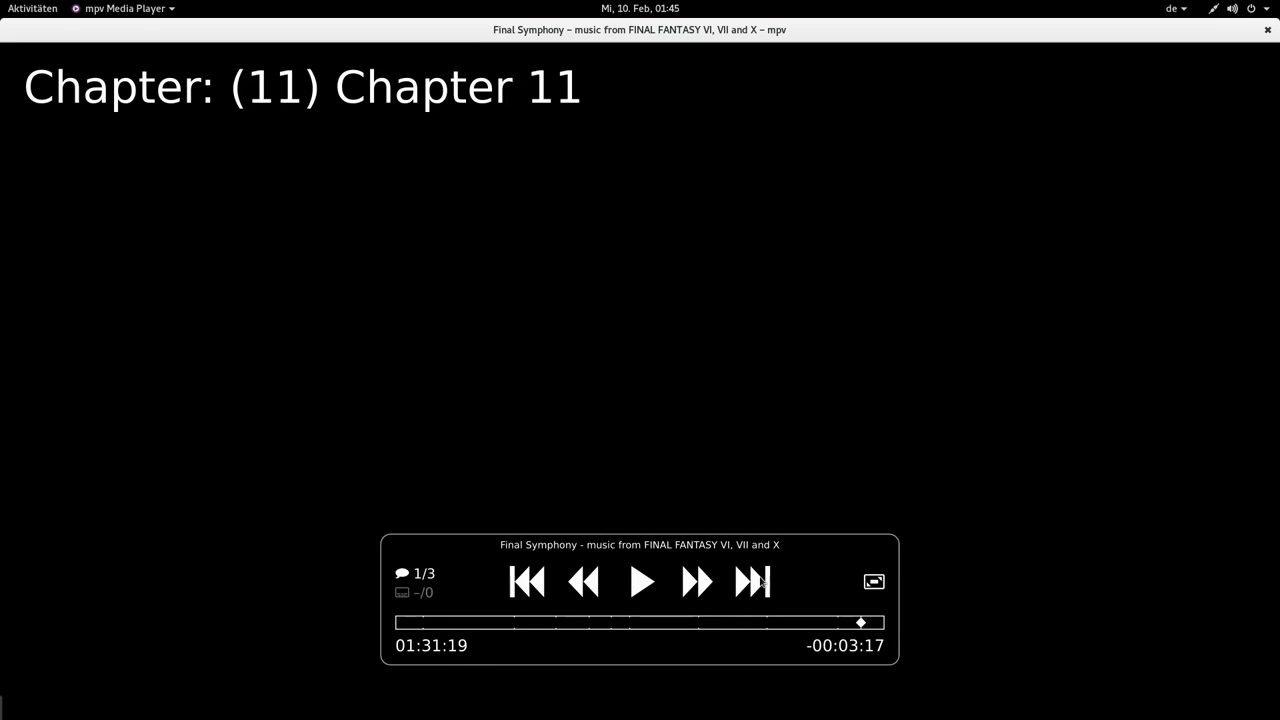
{"action": "left_click", "coordinate": [762, 580]}
{"action": "left_click", "coordinate": [663, 451]}
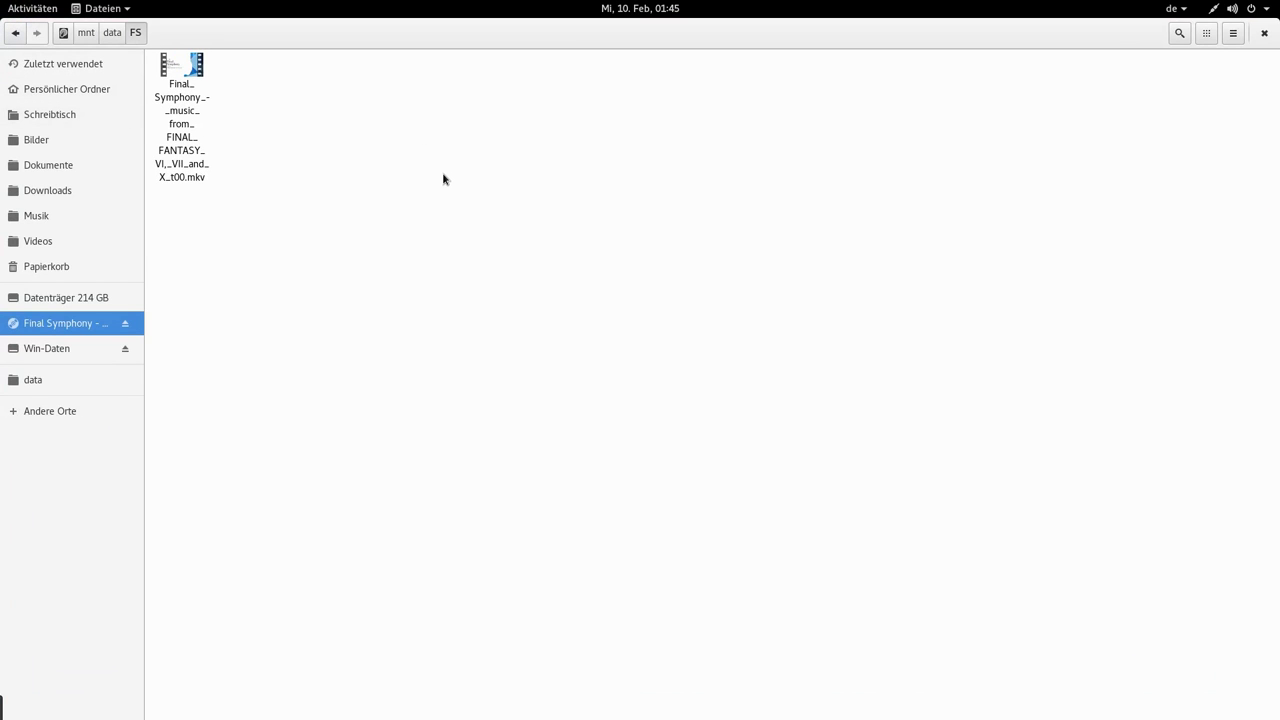
- Launch MKV Extractor Qt by searching 'mkv' and drag the ripped MKV onto its window
{"action": "key", "text": "super"}
{"action": "type", "text": "mkv"}
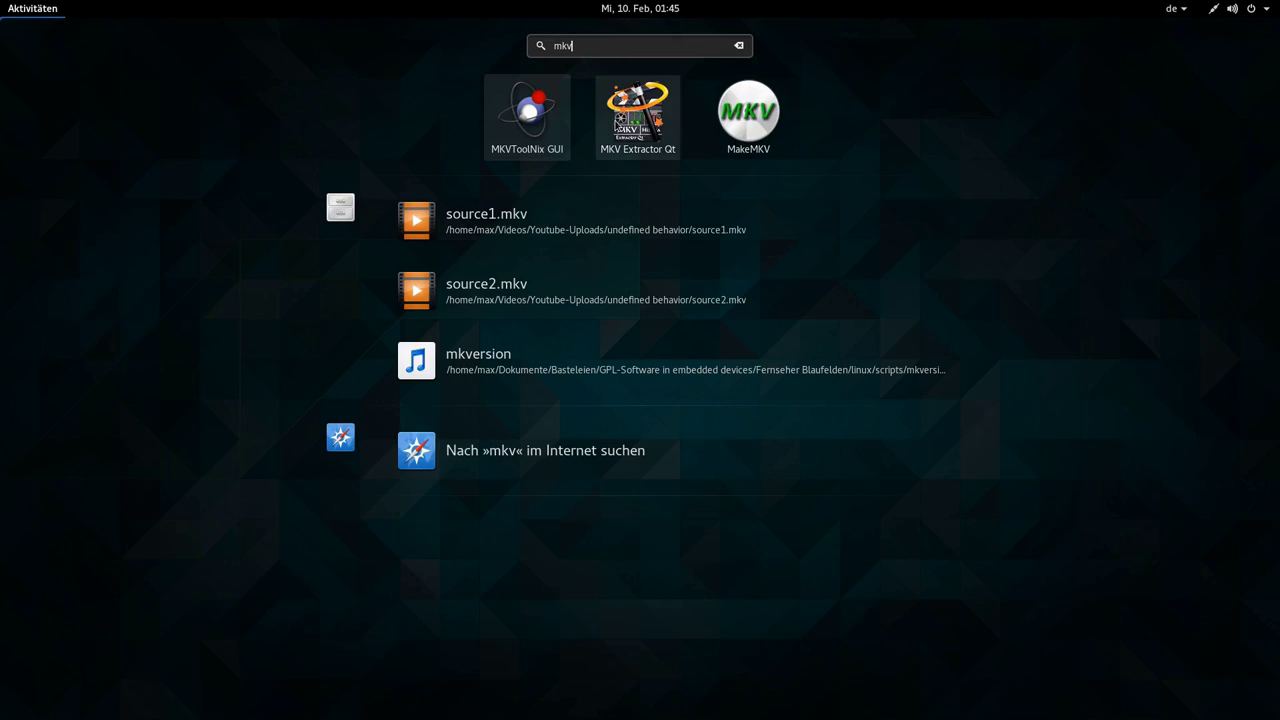
{"action": "left_click", "coordinate": [621, 136]}
{"action": "left_click_drag", "start_coordinate": [671, 160], "coordinate": [866, 121]}
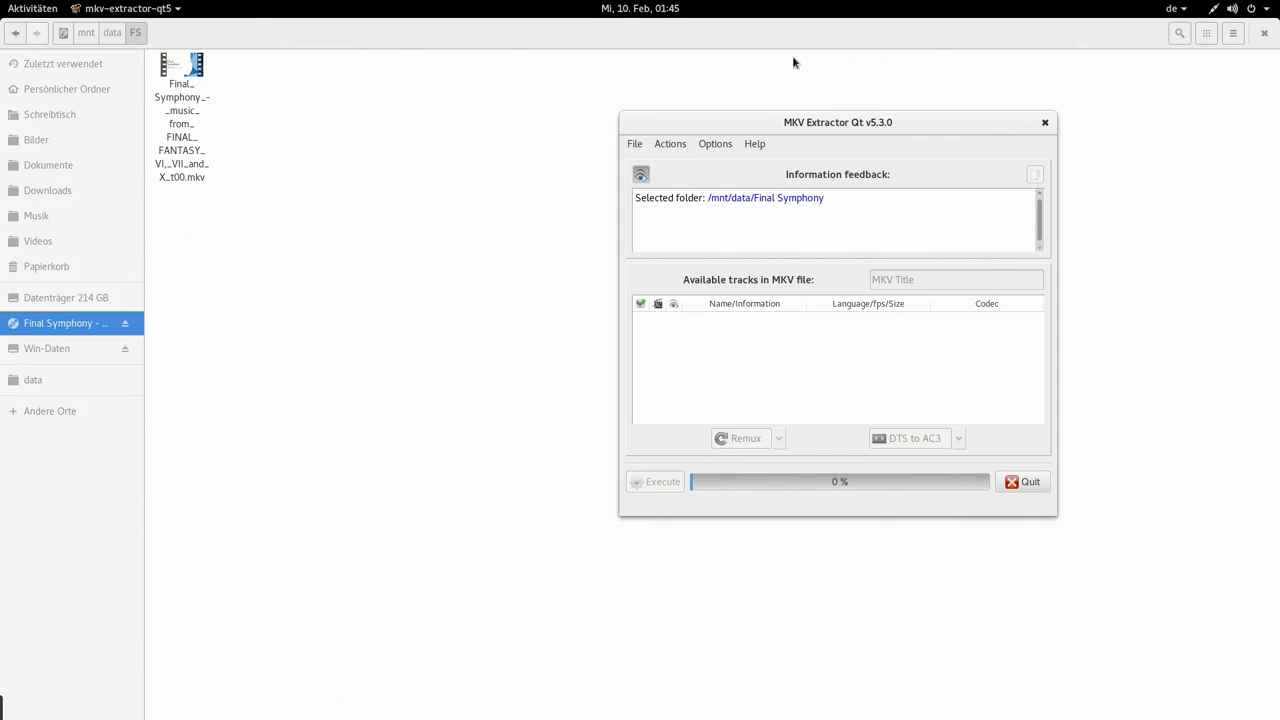
{"action": "left_click_drag", "start_coordinate": [787, 131], "coordinate": [762, 121]}
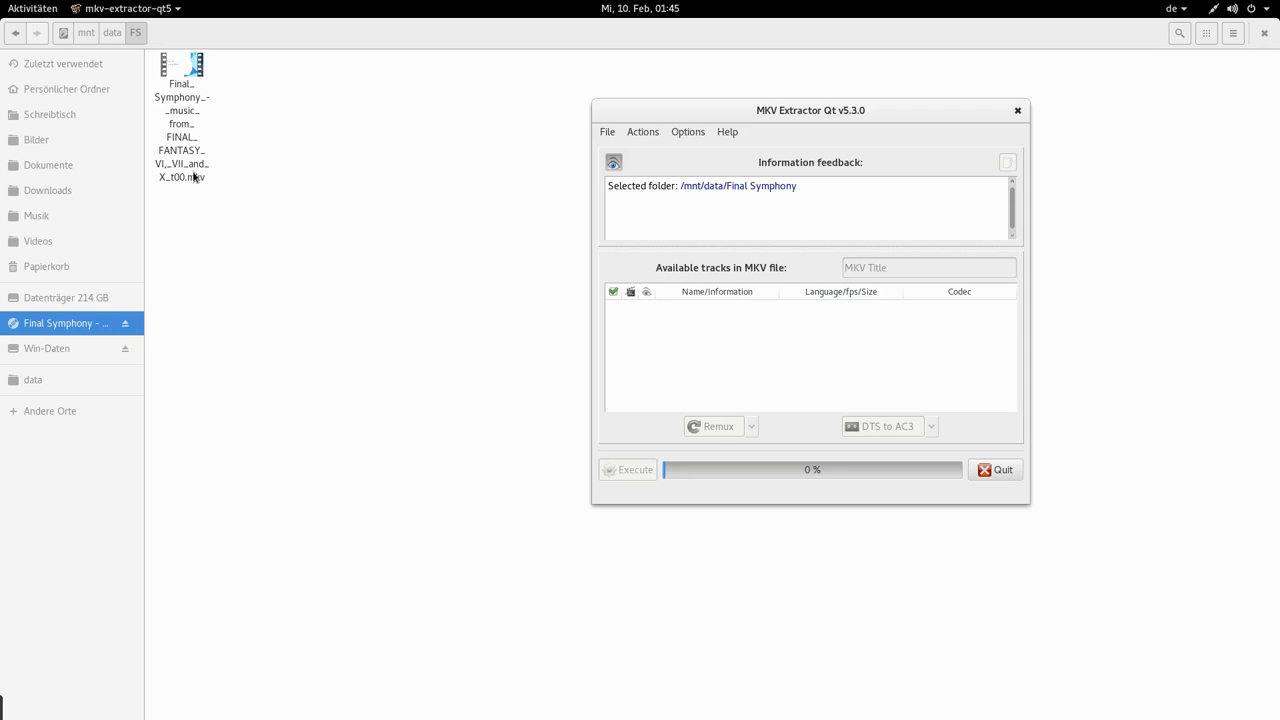
{"action": "left_click_drag", "start_coordinate": [711, 117], "coordinate": [768, 94]}
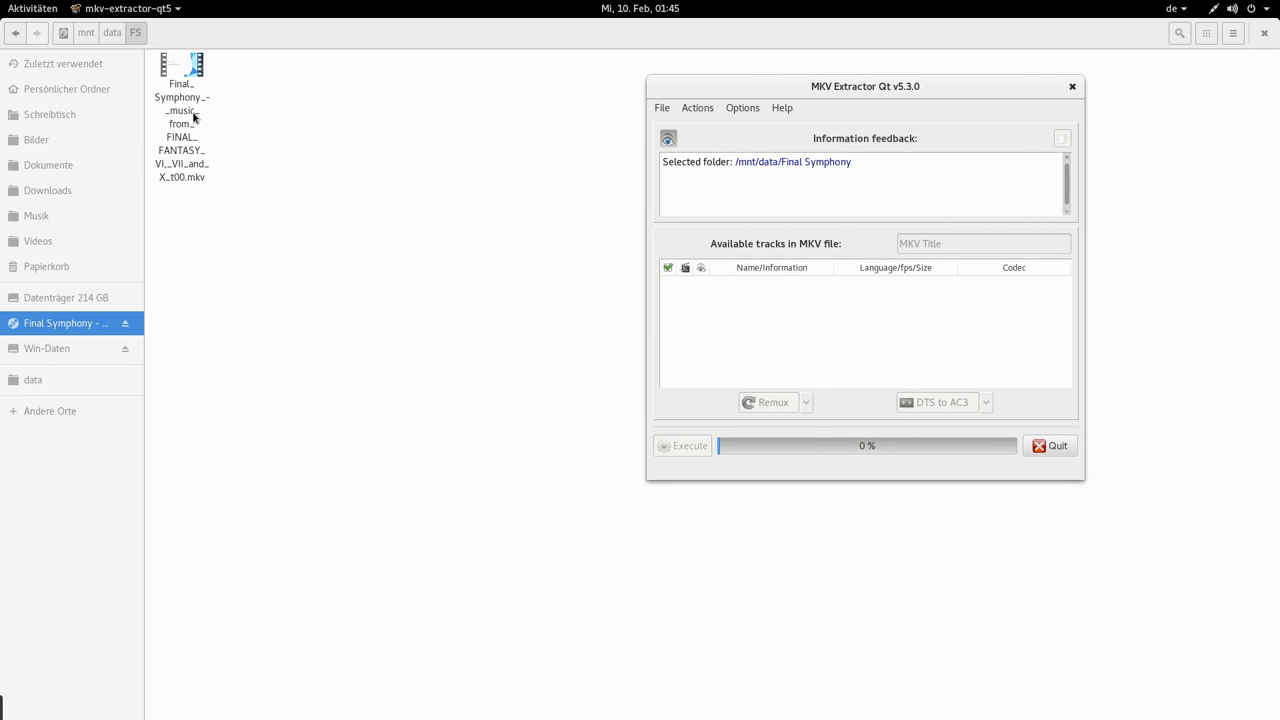
{"action": "left_click_drag", "start_coordinate": [180, 114], "coordinate": [878, 329]}
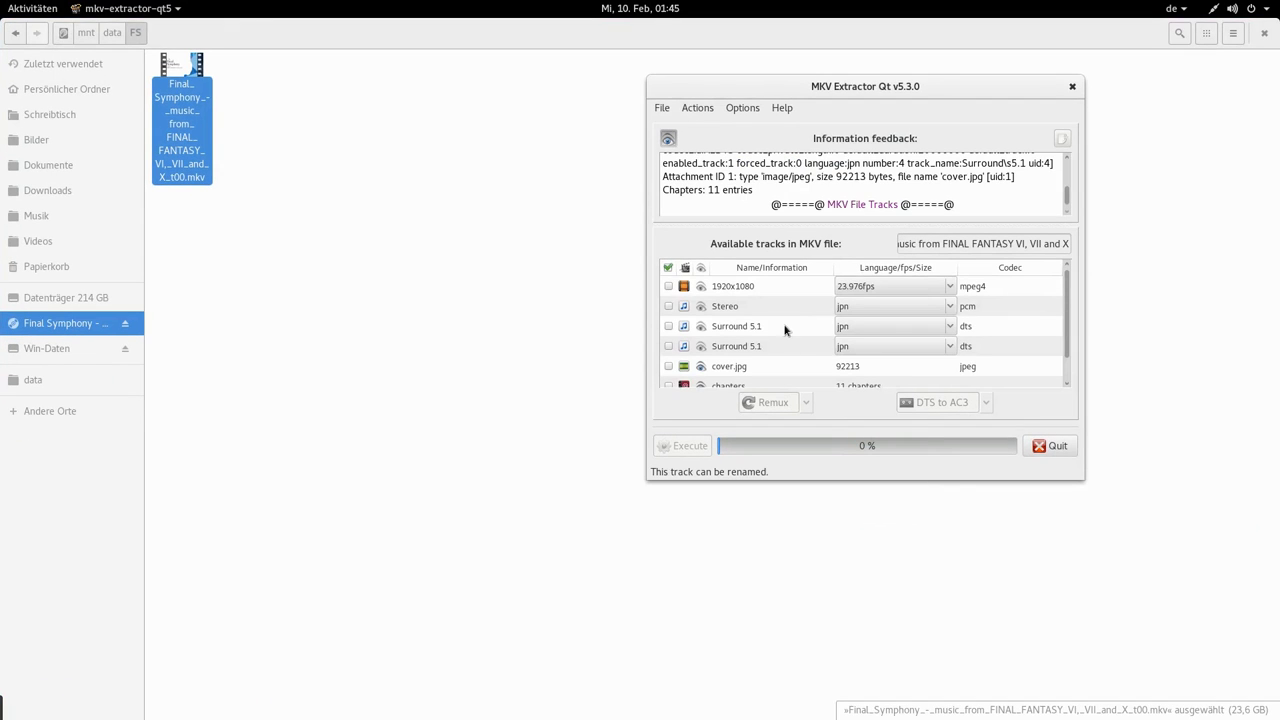
- Tick the Stereo PCM track alongside cover.jpg and chapters, and run the extraction to 100%
{"action": "scroll", "coordinate": [781, 329], "scroll_direction": "up", "scroll_amount": 1}
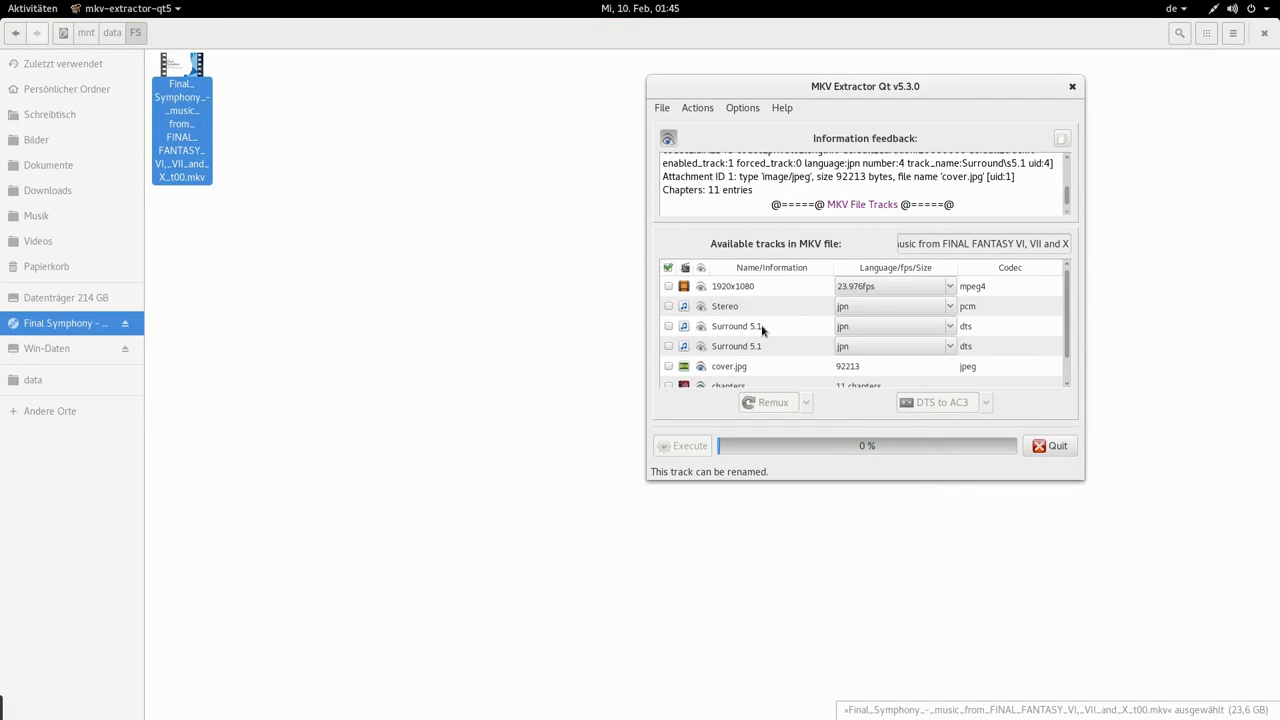
{"action": "left_click", "coordinate": [668, 306]}
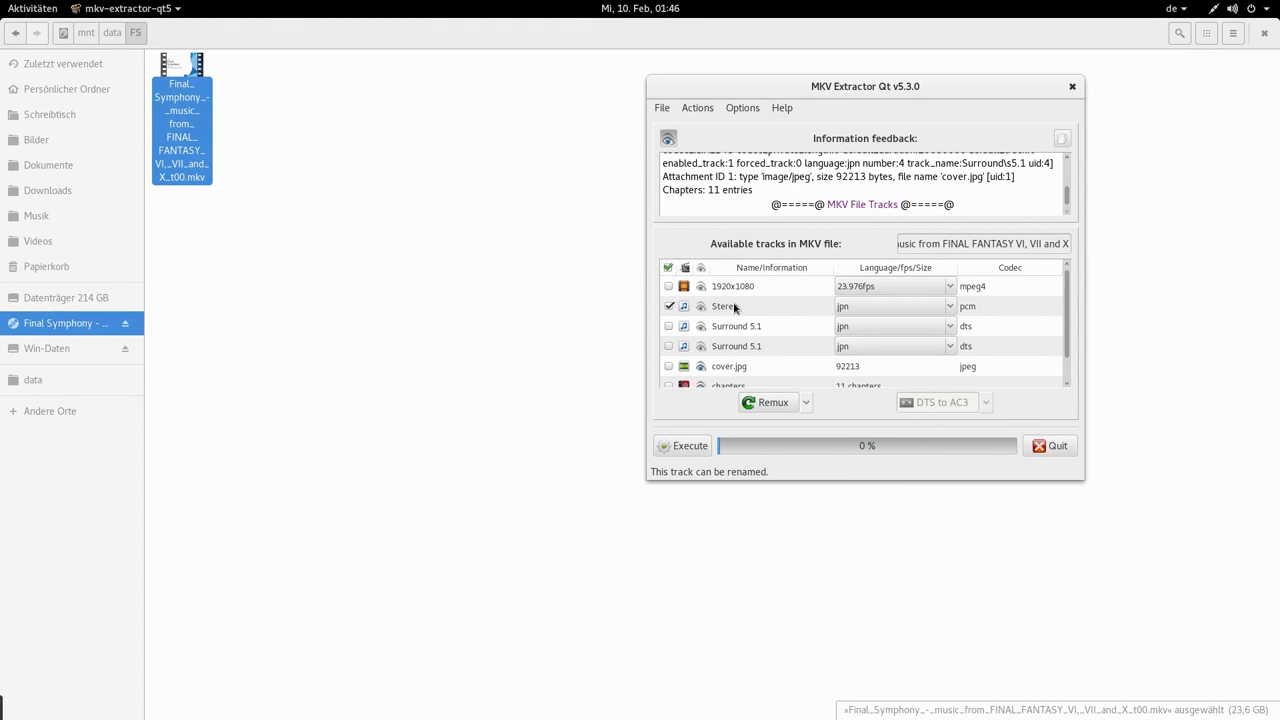
{"action": "scroll", "coordinate": [735, 308], "scroll_direction": "down", "scroll_amount": 1}
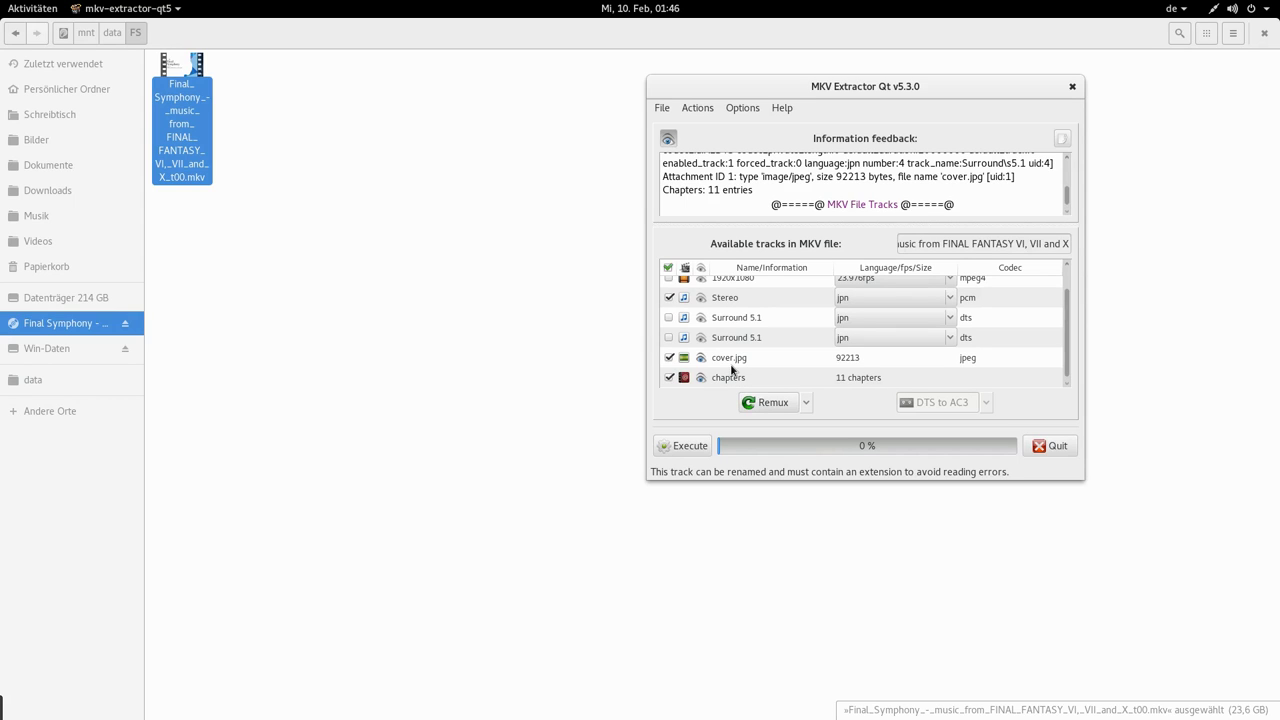
{"action": "scroll", "coordinate": [731, 371], "scroll_direction": "up", "scroll_amount": 1}
{"action": "scroll", "coordinate": [731, 366], "scroll_direction": "down", "scroll_amount": 1}
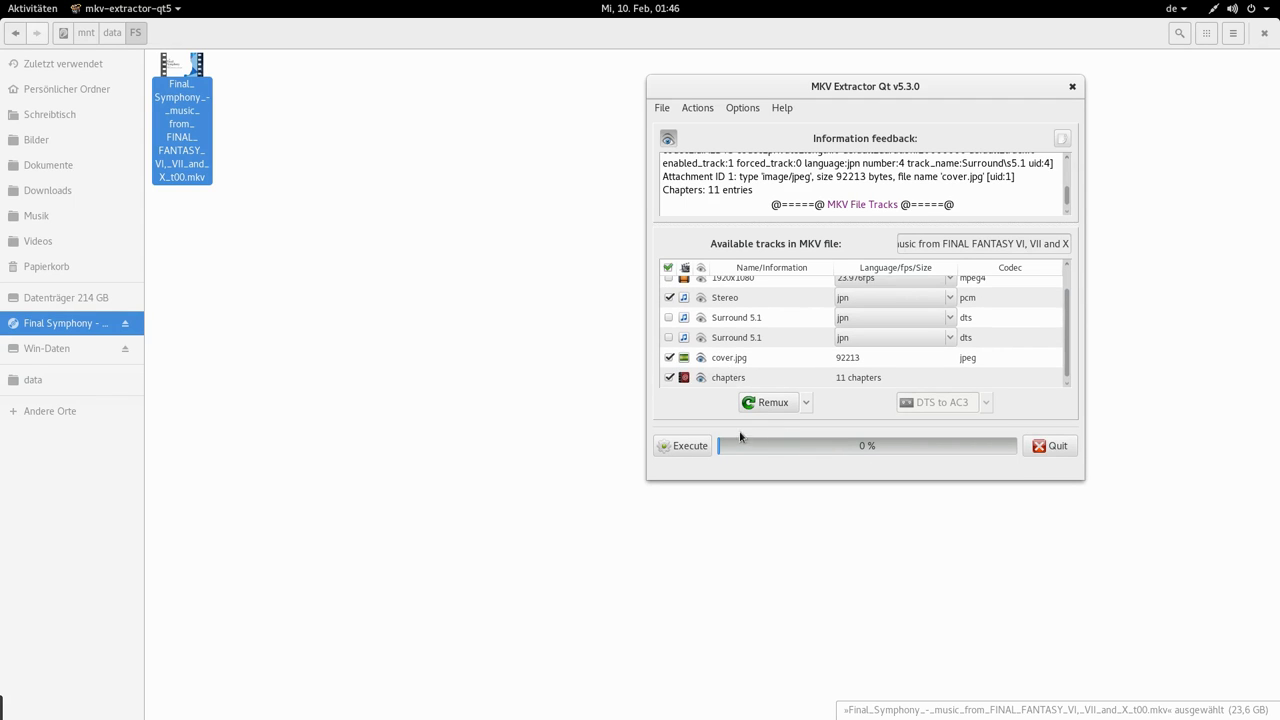
{"action": "scroll", "coordinate": [762, 348], "scroll_direction": "up", "scroll_amount": 1}
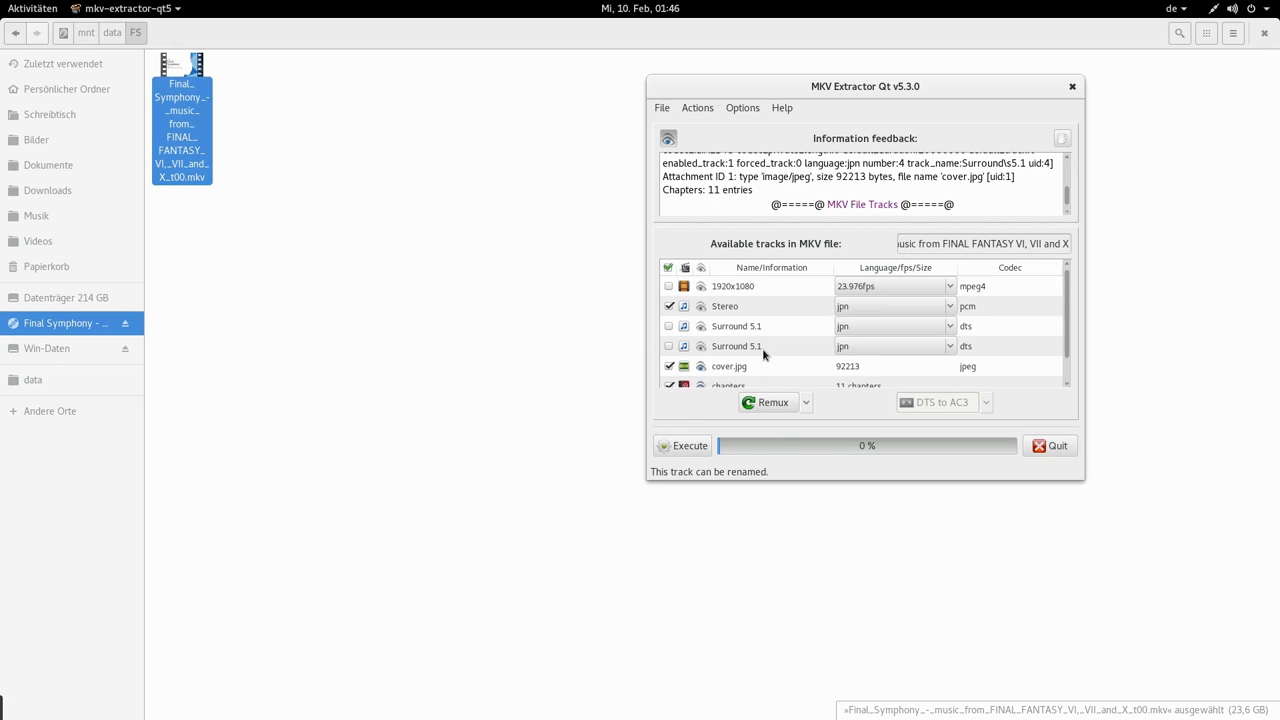
{"action": "left_click", "coordinate": [686, 445]}
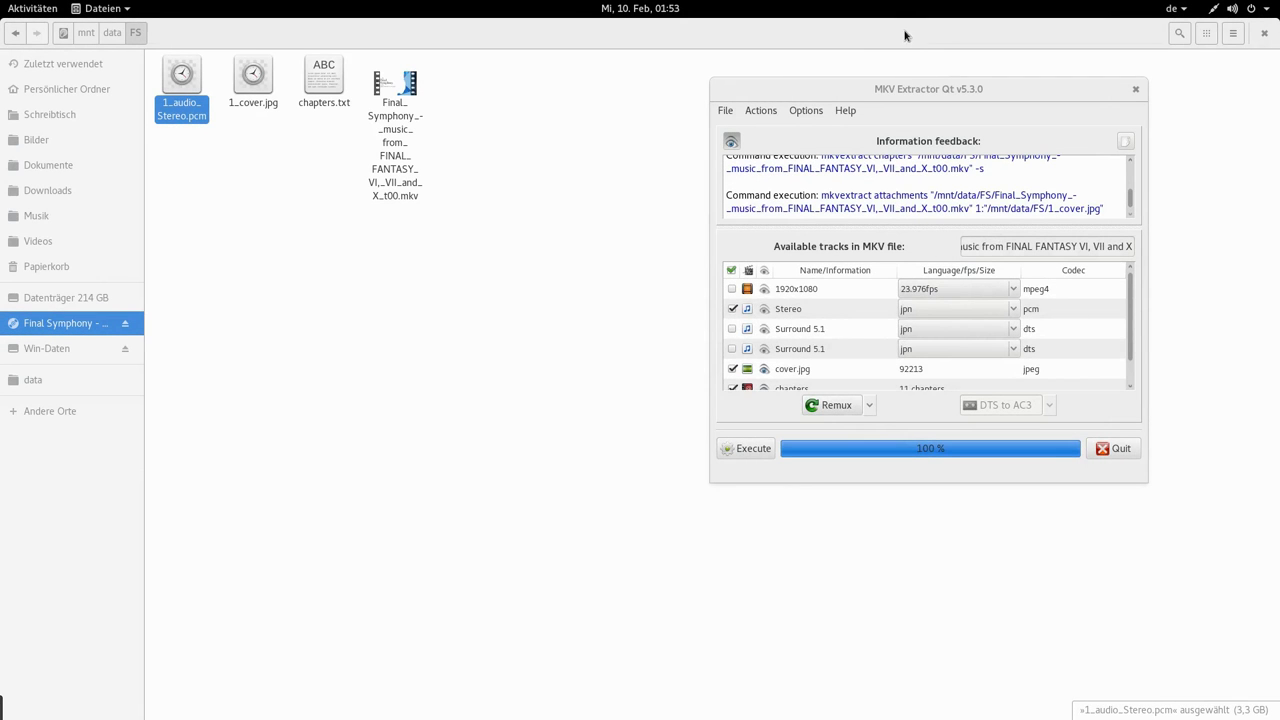
{"action": "left_click_drag", "start_coordinate": [922, 91], "coordinate": [861, 90]}
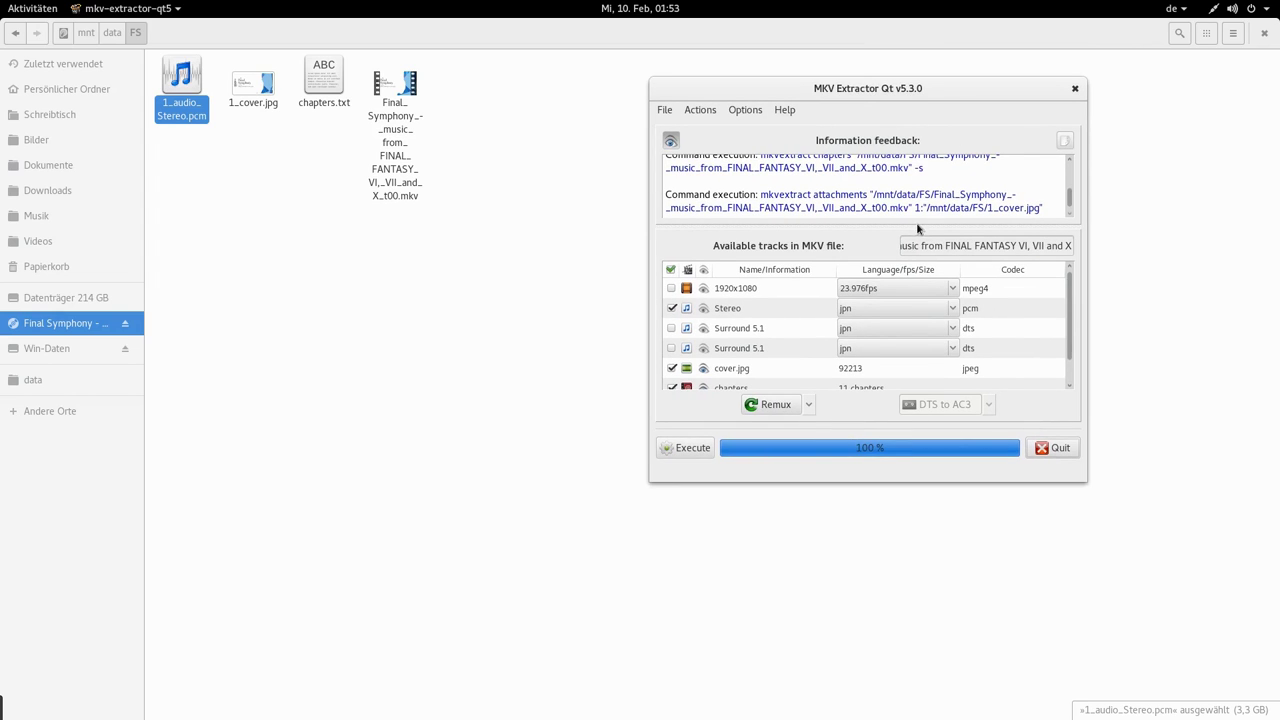
- Close MKV Extractor Qt and view the extracted 1_cover.jpg image
{"action": "left_click", "coordinate": [1071, 88]}
{"action": "left_click", "coordinate": [489, 260]}
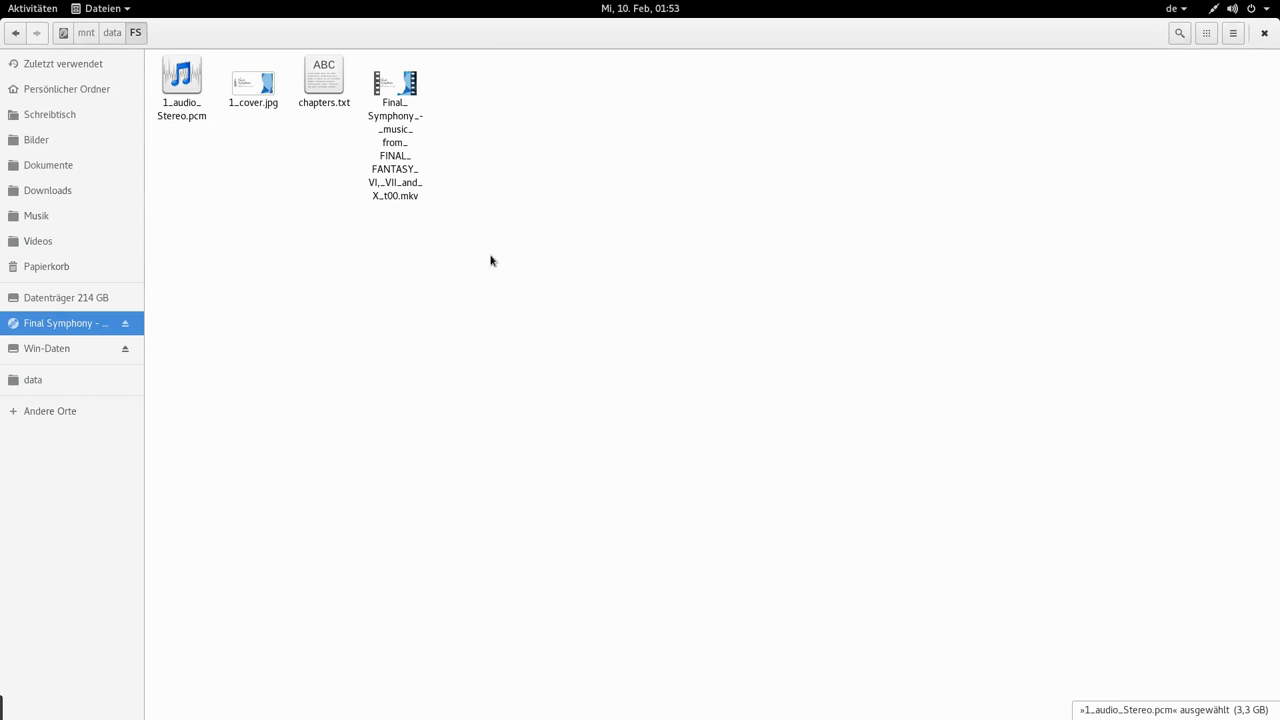
{"action": "double_click", "coordinate": [259, 97]}
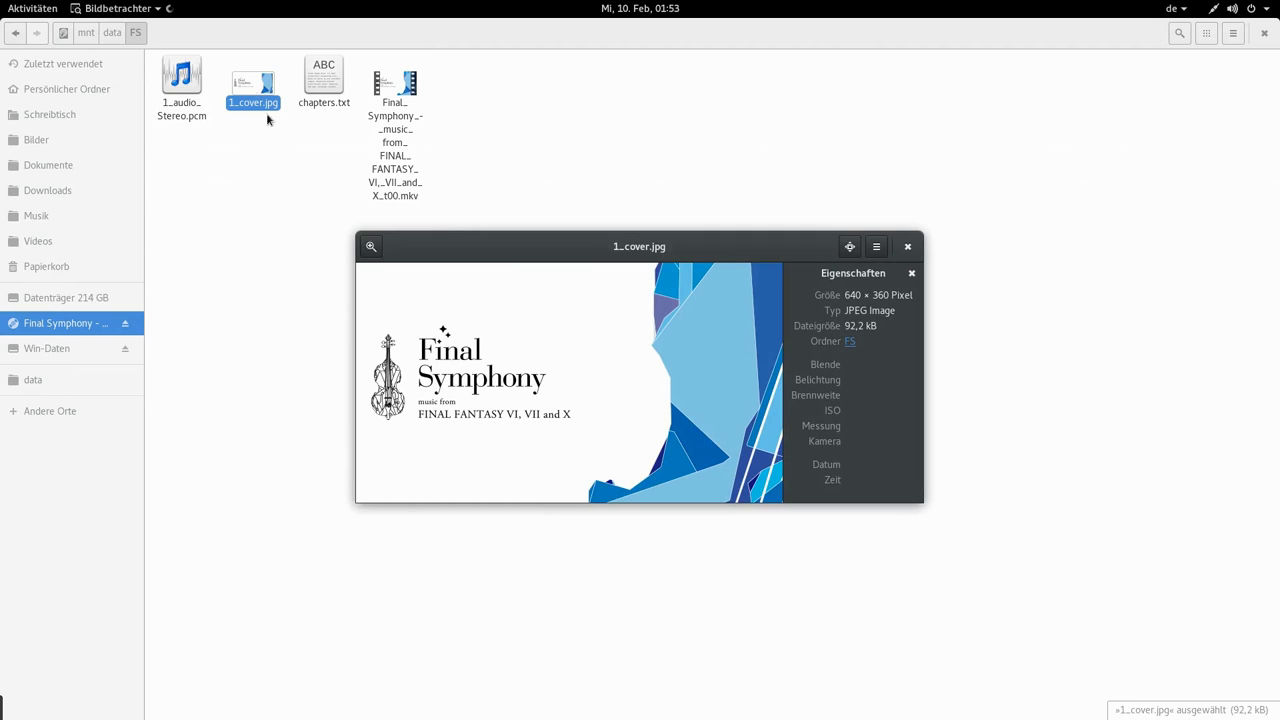
{"action": "left_click_drag", "start_coordinate": [663, 260], "coordinate": [777, 203]}
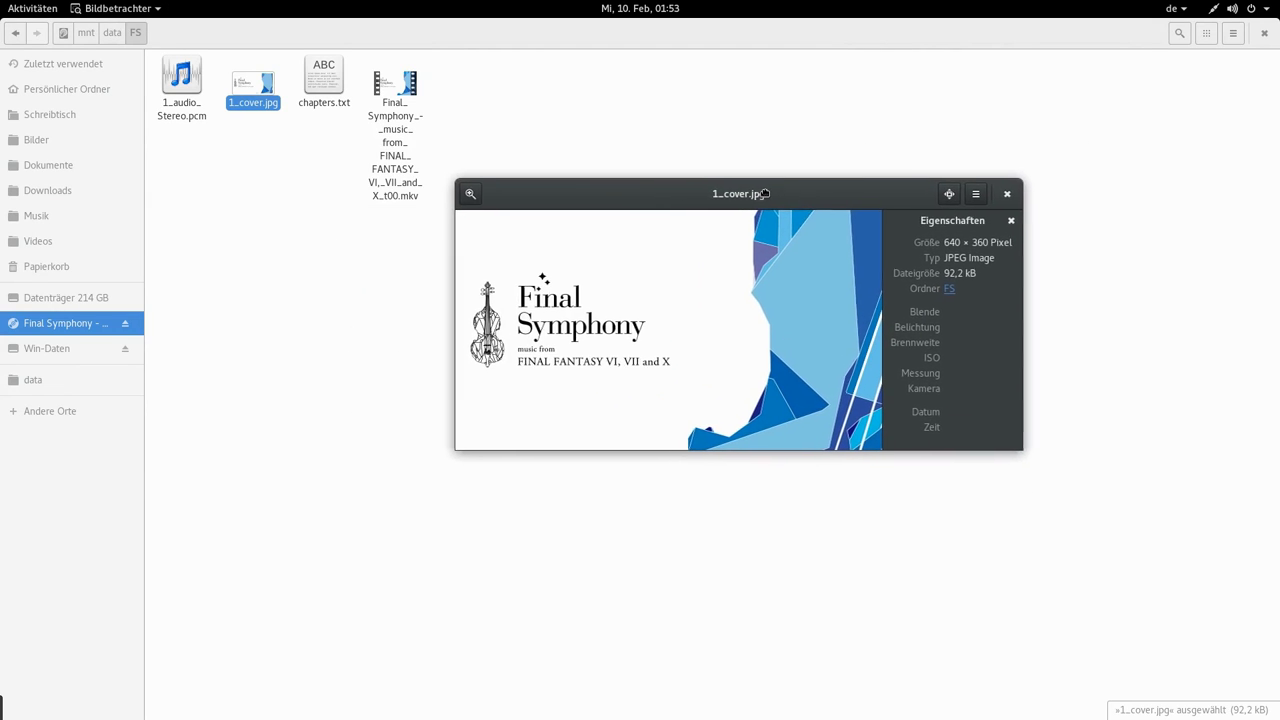
{"action": "left_click", "coordinate": [1010, 188]}
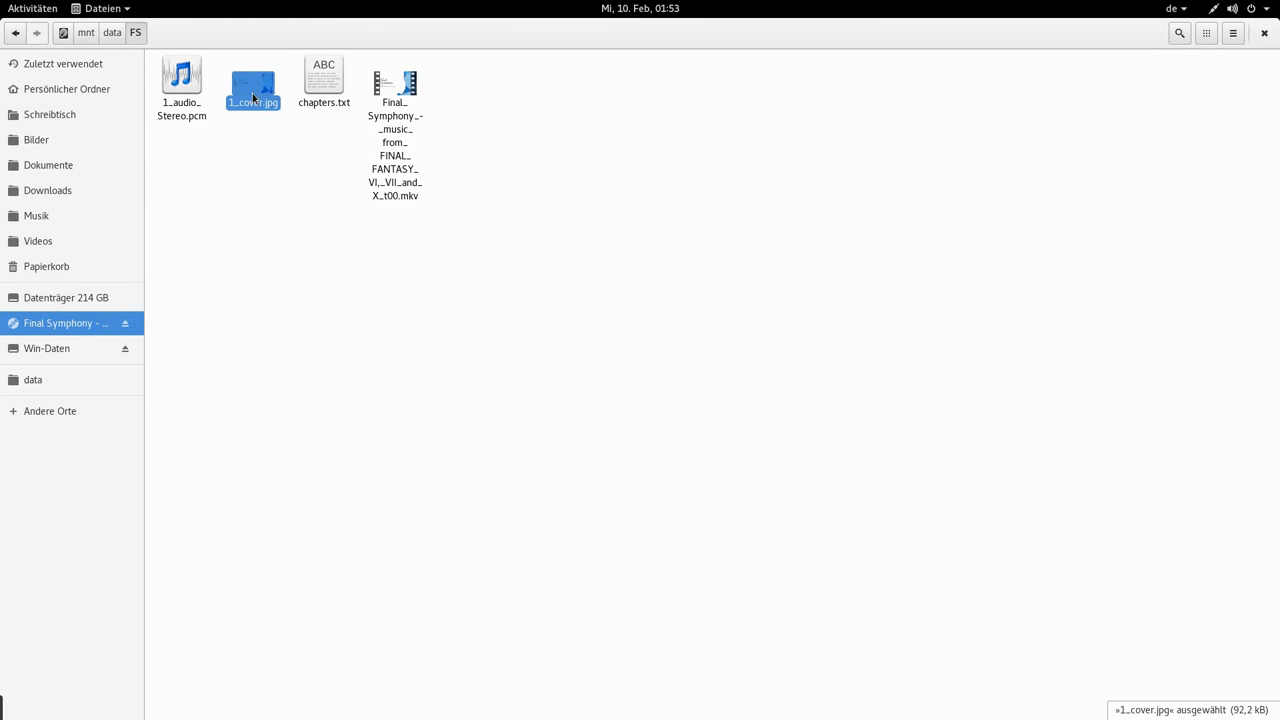
- Read the chapter times in chapters.txt, then close it
{"action": "double_click", "coordinate": [325, 85]}
{"action": "left_click_drag", "start_coordinate": [317, 74], "coordinate": [462, 93]}
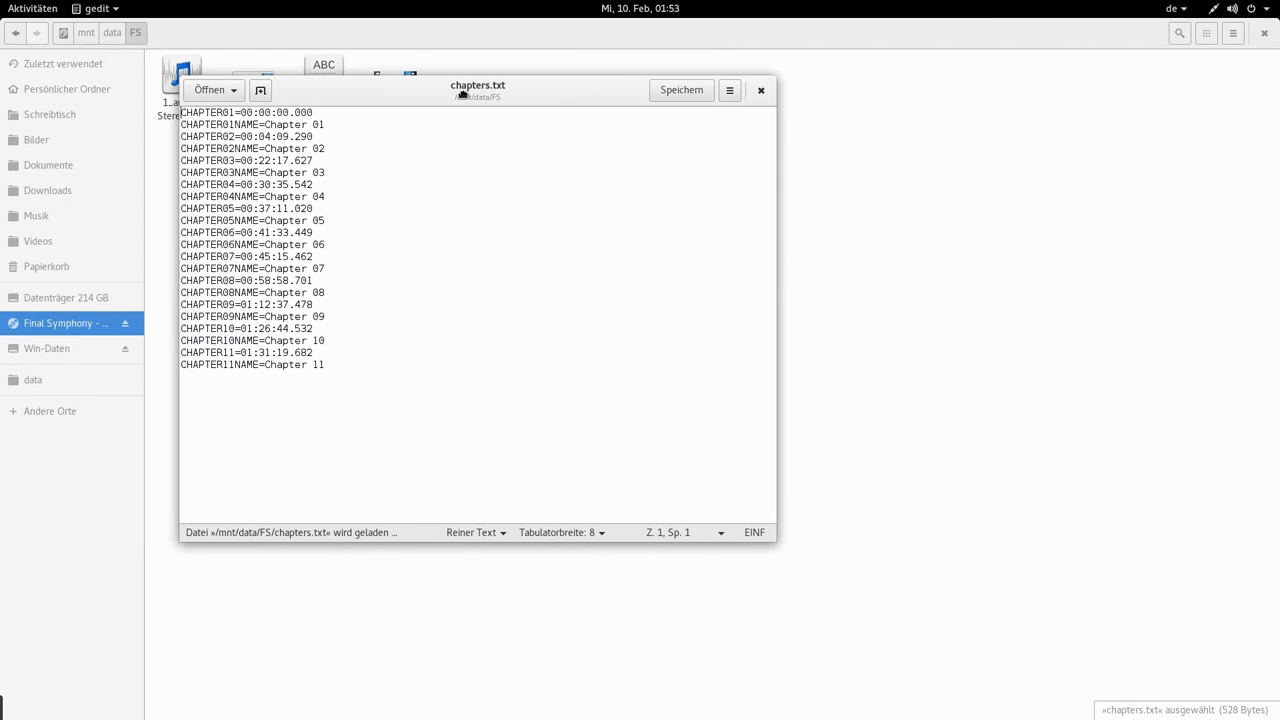
{"action": "left_click", "coordinate": [762, 91]}
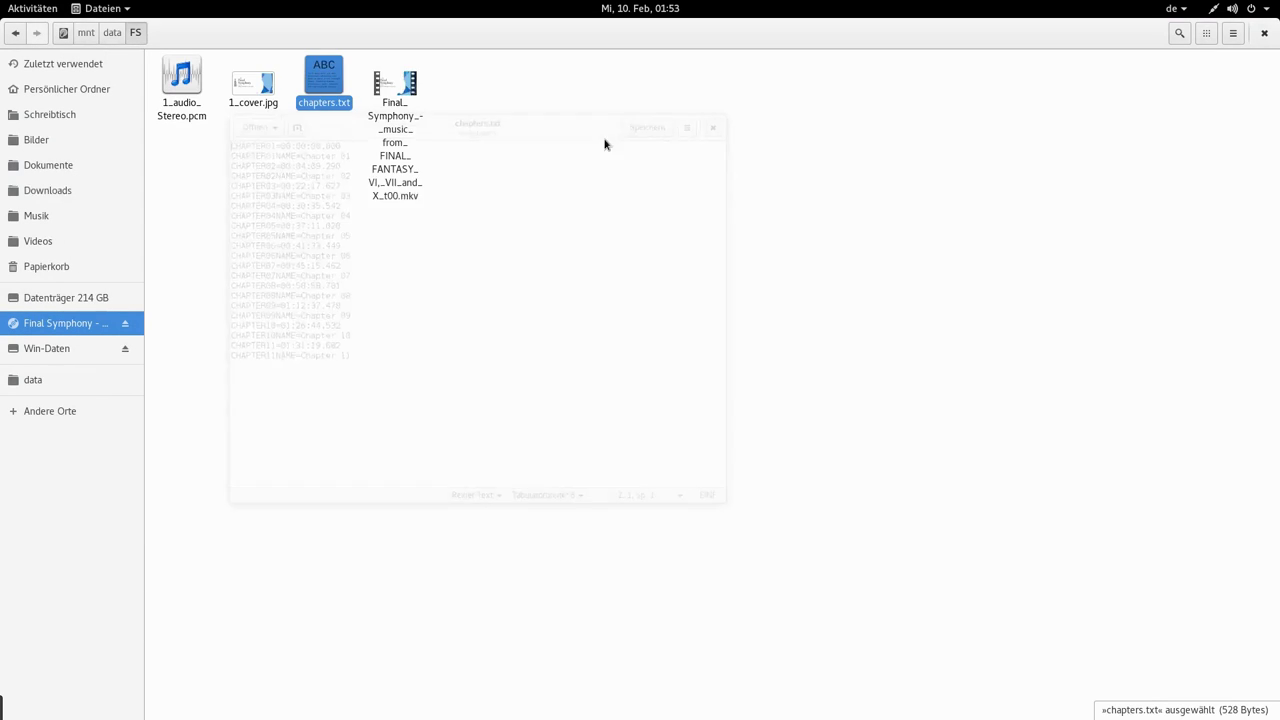
- Play 1_audio_Stereo.pcm in VLC and jump about a third into it
{"action": "left_click", "coordinate": [178, 107]}
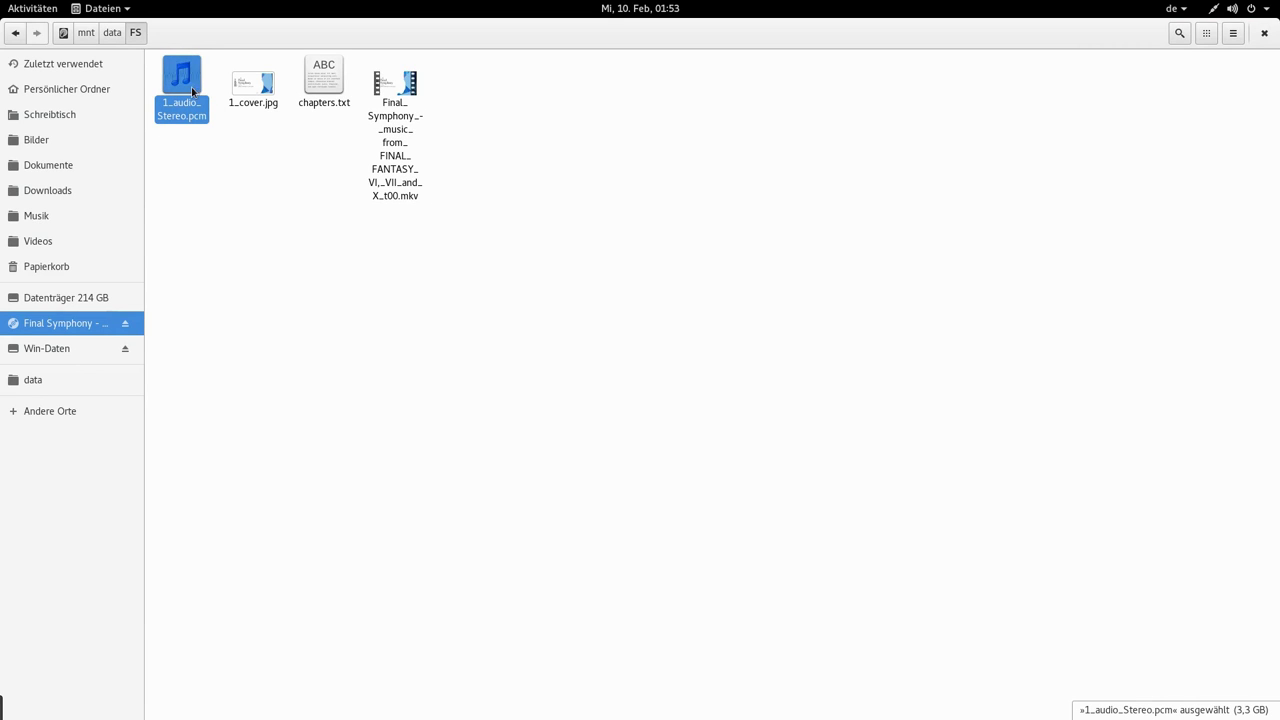
{"action": "double_click", "coordinate": [186, 86]}
{"action": "left_click_drag", "start_coordinate": [72, 536], "coordinate": [249, 543]}
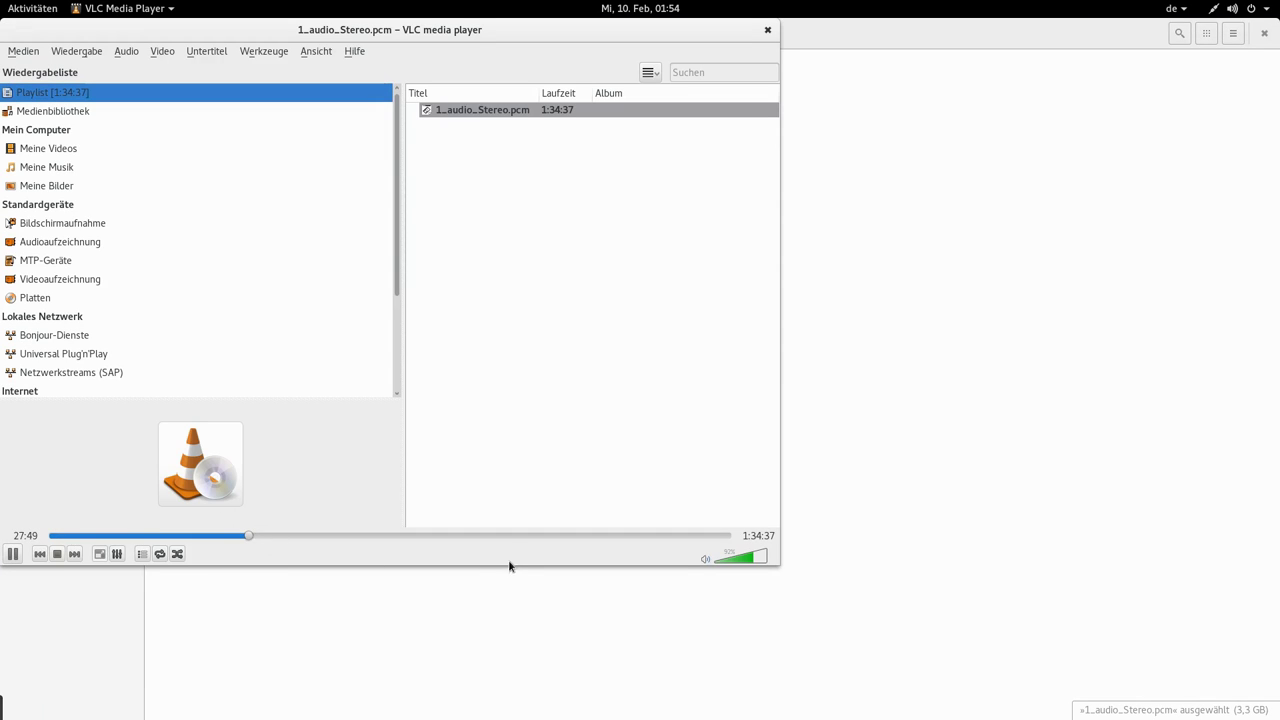
- Jump near the end of the audio and back to about 1:16, then close VLC
{"action": "left_click", "coordinate": [677, 536]}
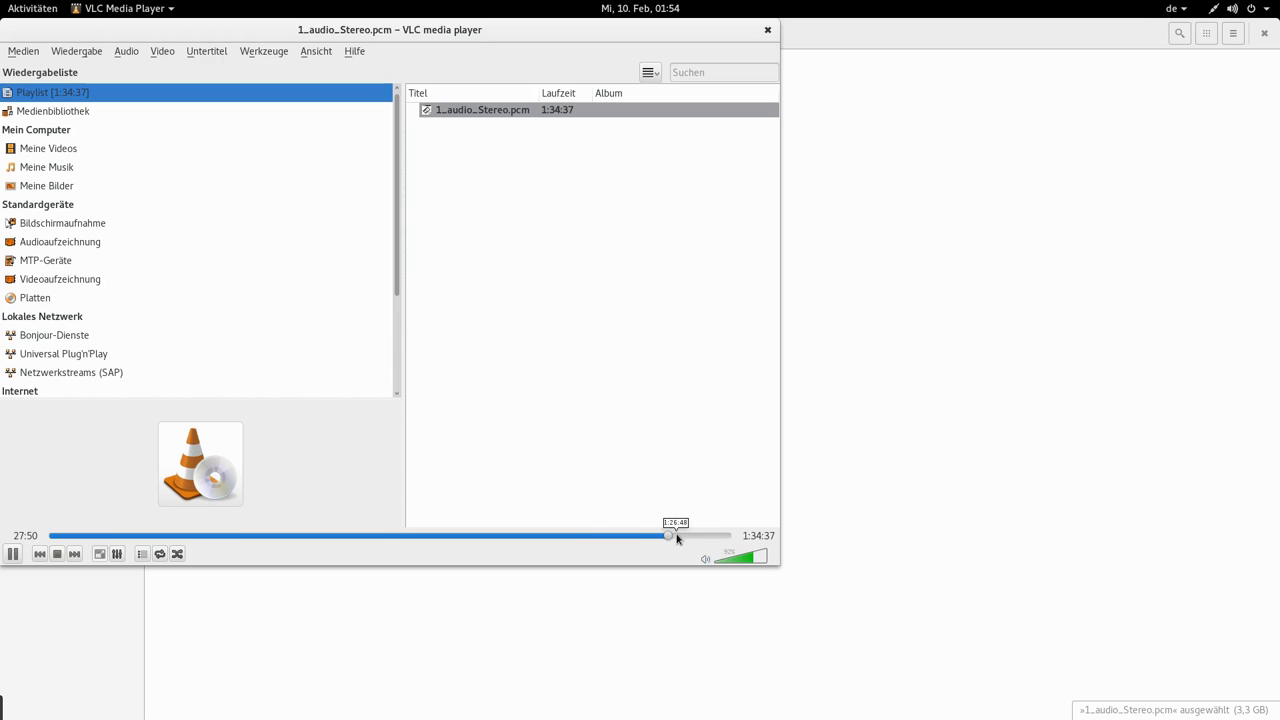
{"action": "left_click", "coordinate": [600, 537]}
{"action": "left_click", "coordinate": [769, 30]}
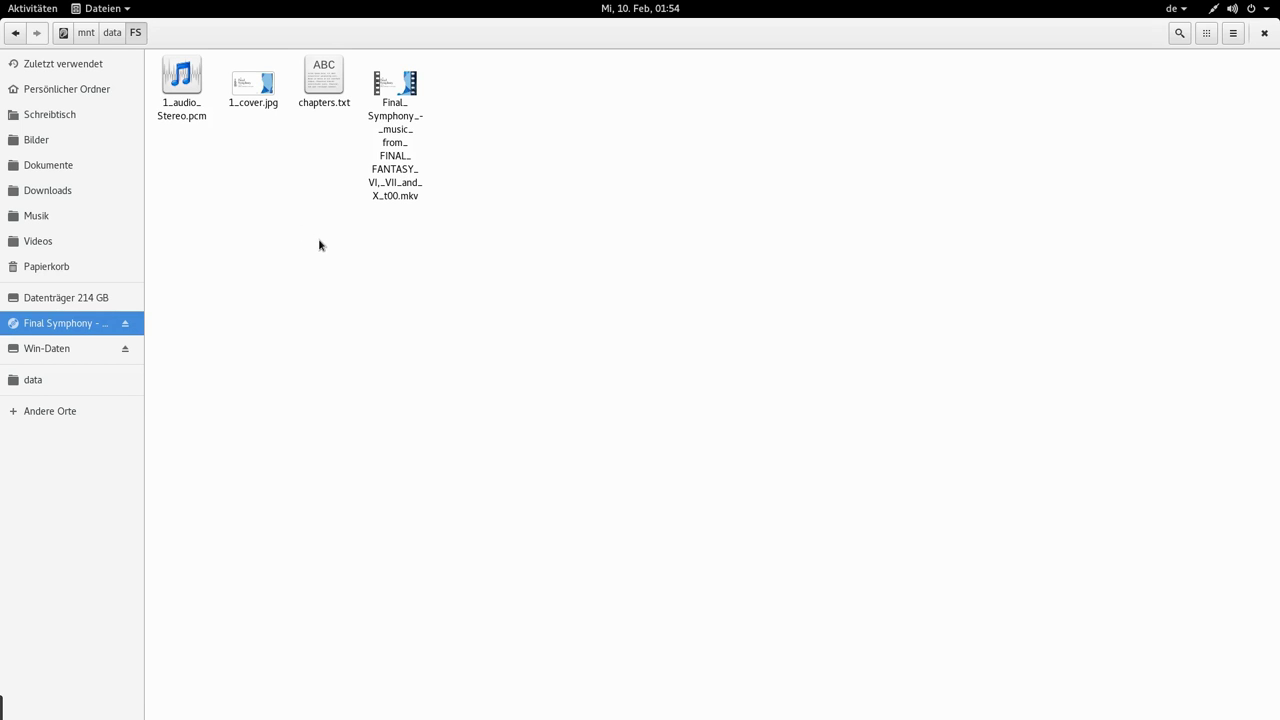
- Open a terminal in the FS folder from the folder's context menu
{"action": "left_click", "coordinate": [184, 100]}
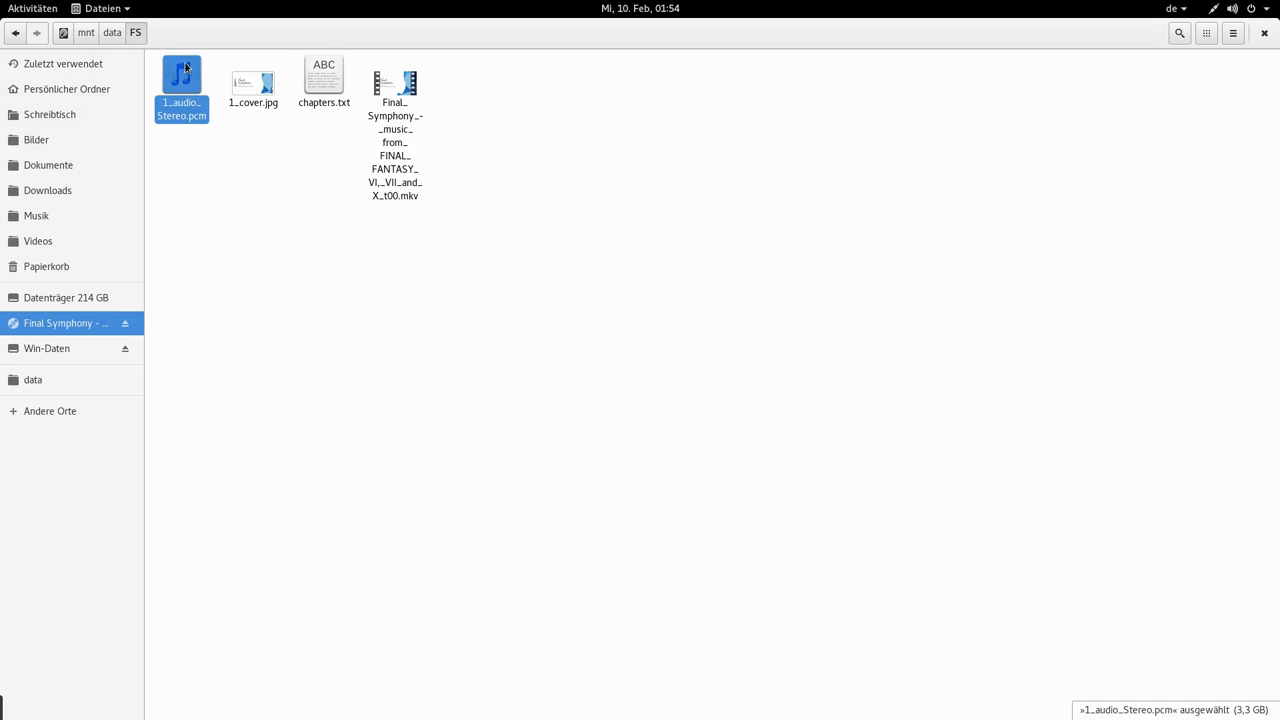
{"action": "left_click", "coordinate": [259, 193]}
{"action": "right_click", "coordinate": [235, 179]}
{"action": "left_click", "coordinate": [225, 173]}
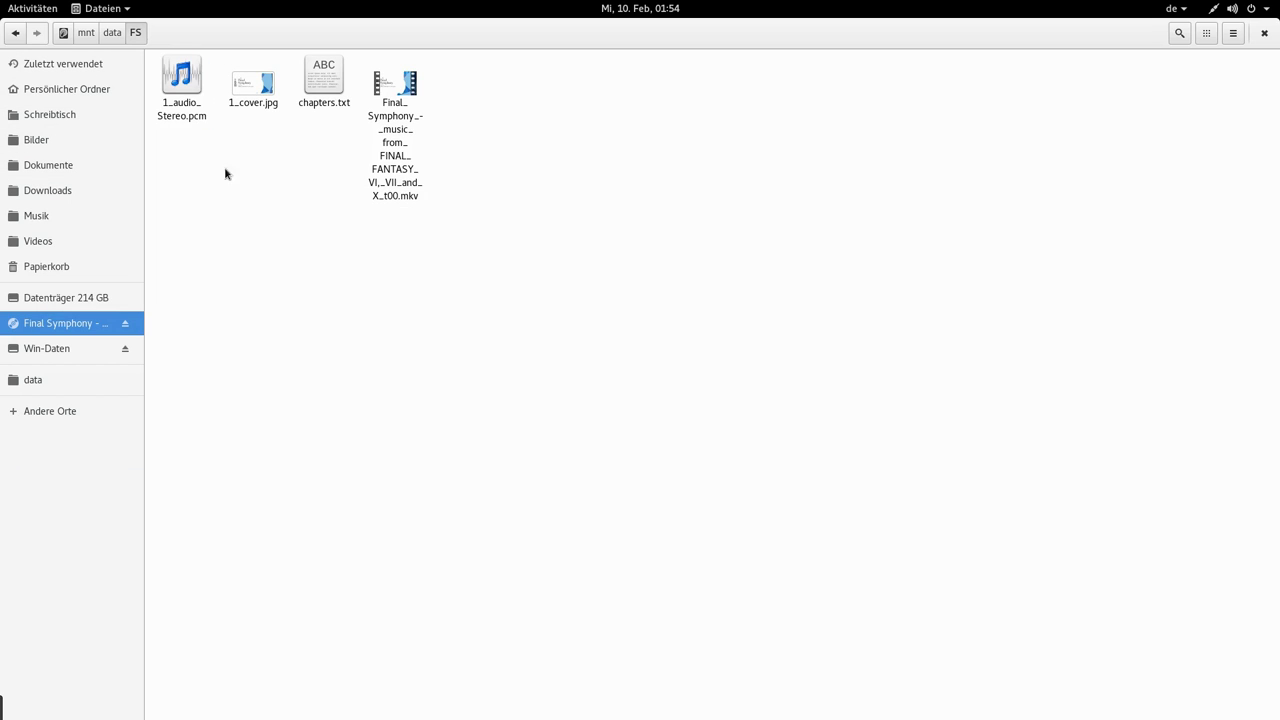
{"action": "right_click", "coordinate": [244, 174]}
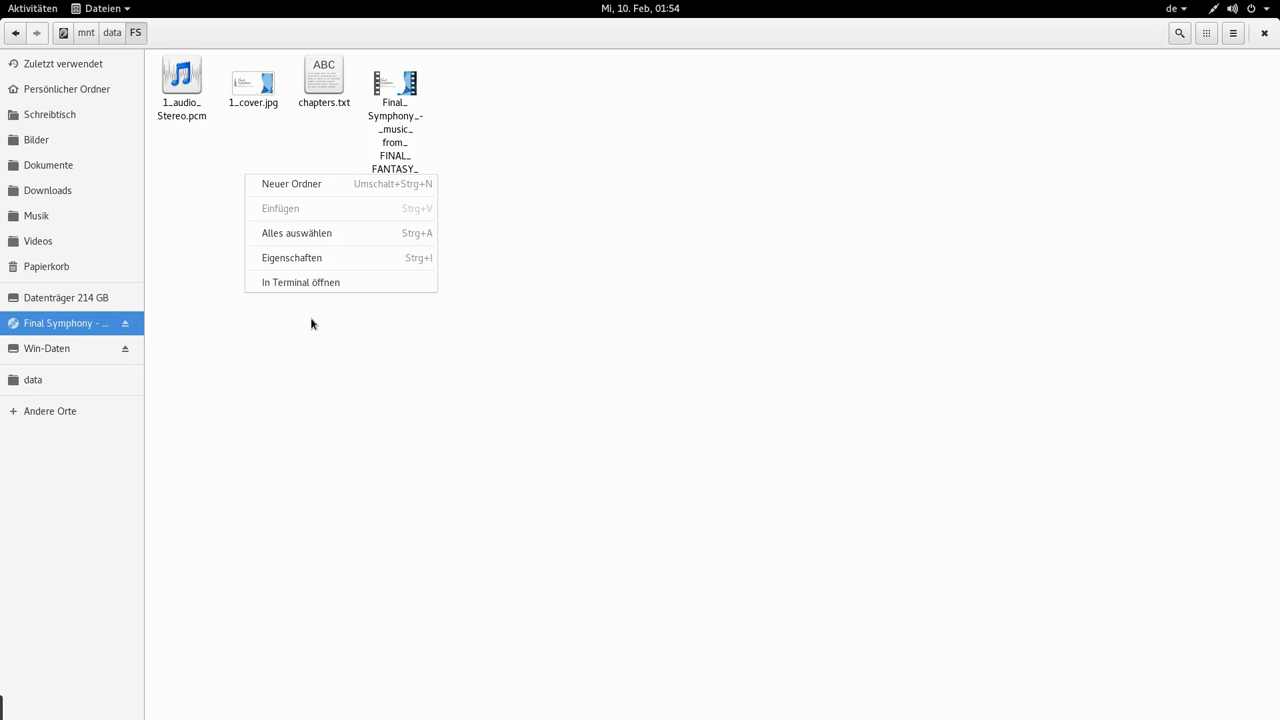
{"action": "left_click", "coordinate": [328, 287]}
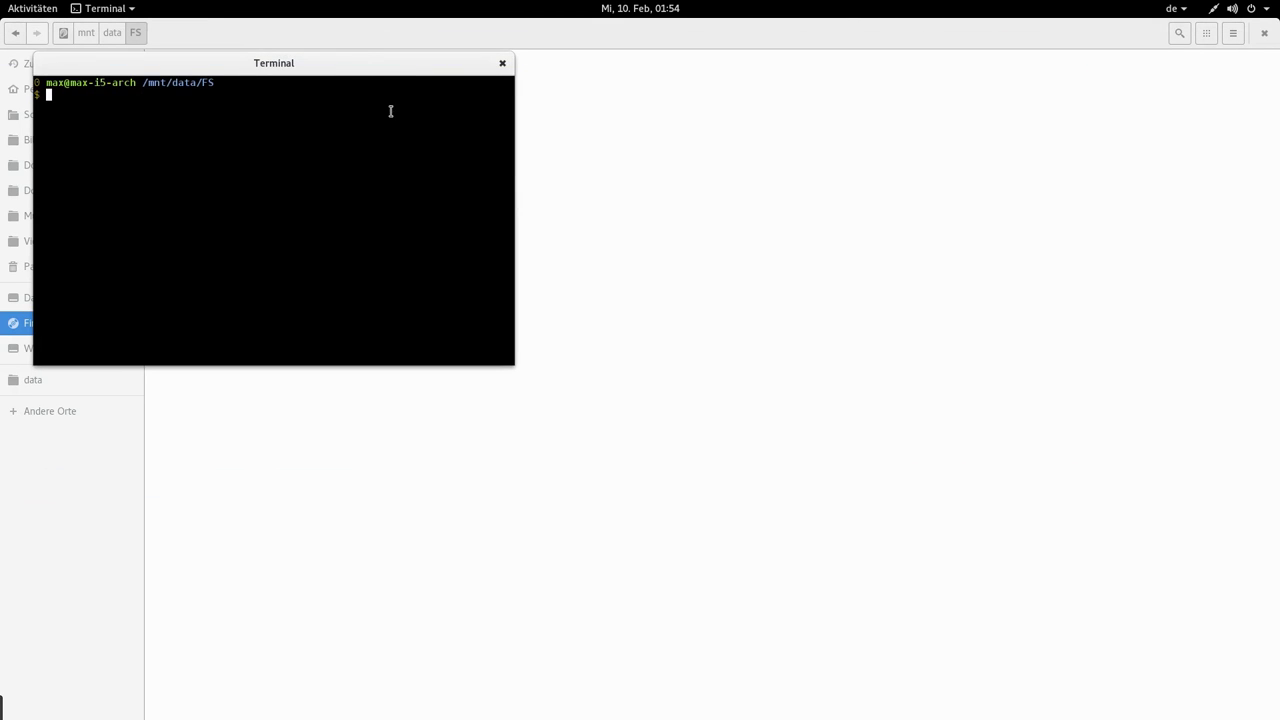
{"action": "left_click_drag", "start_coordinate": [369, 60], "coordinate": [899, 108]}
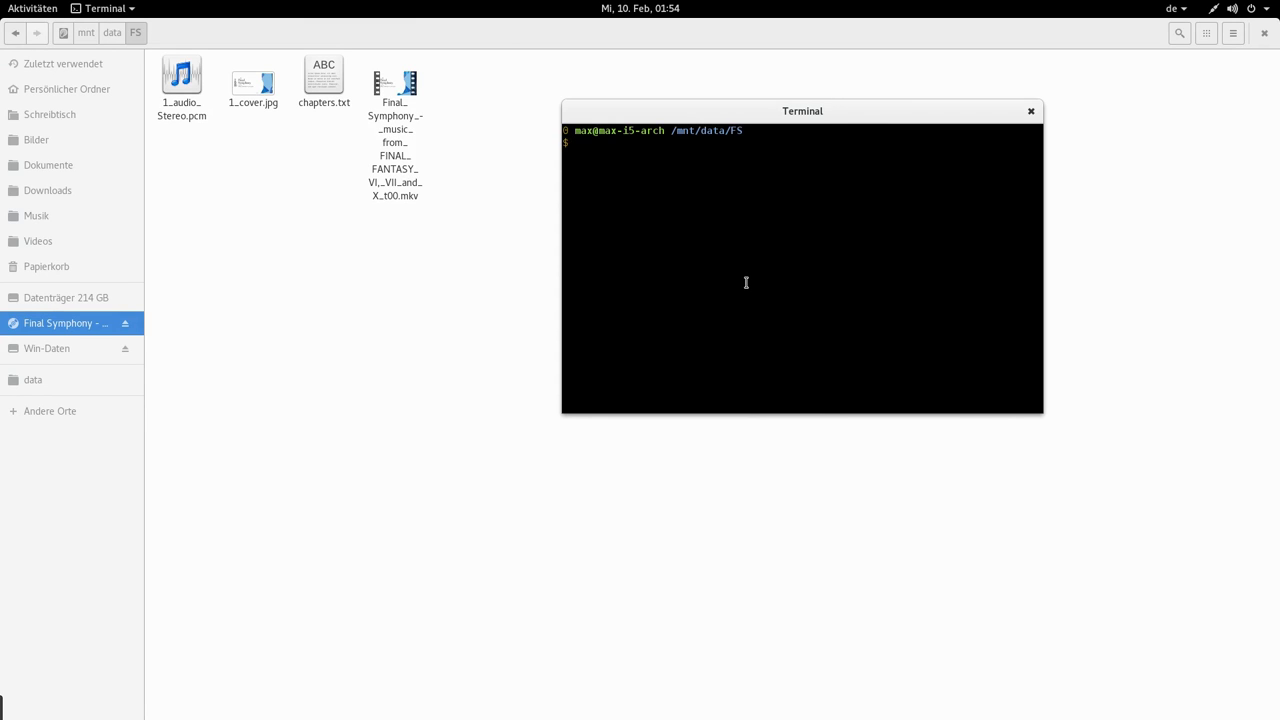
- Run 'flac 1_audio_Stereo.pcm' (Tab-completed) to encode the PCM audio to FLAC
{"action": "type", "text": "flac 1_a"}
{"action": "key", "text": "Tab"}
{"action": "key", "text": "Return"}
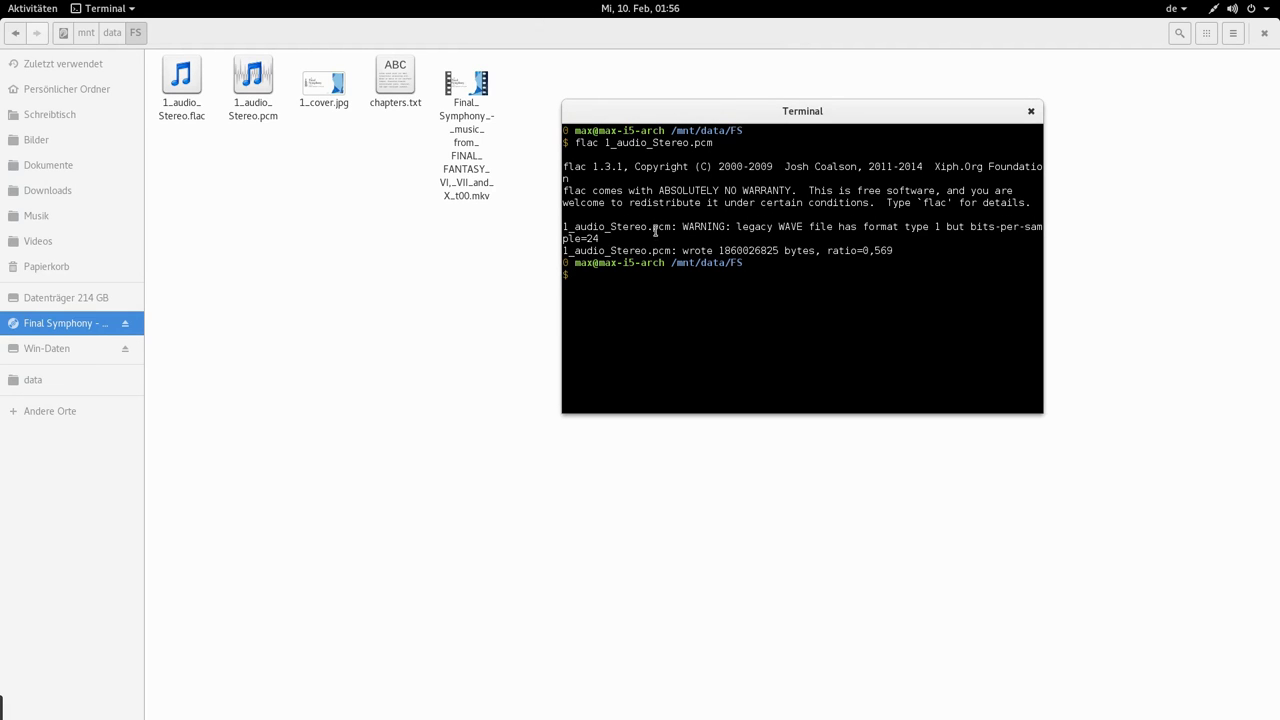
- Play the new 1_audio_Stereo.flac, jump to about 21 minutes, then close the player
{"action": "left_click", "coordinate": [191, 104]}
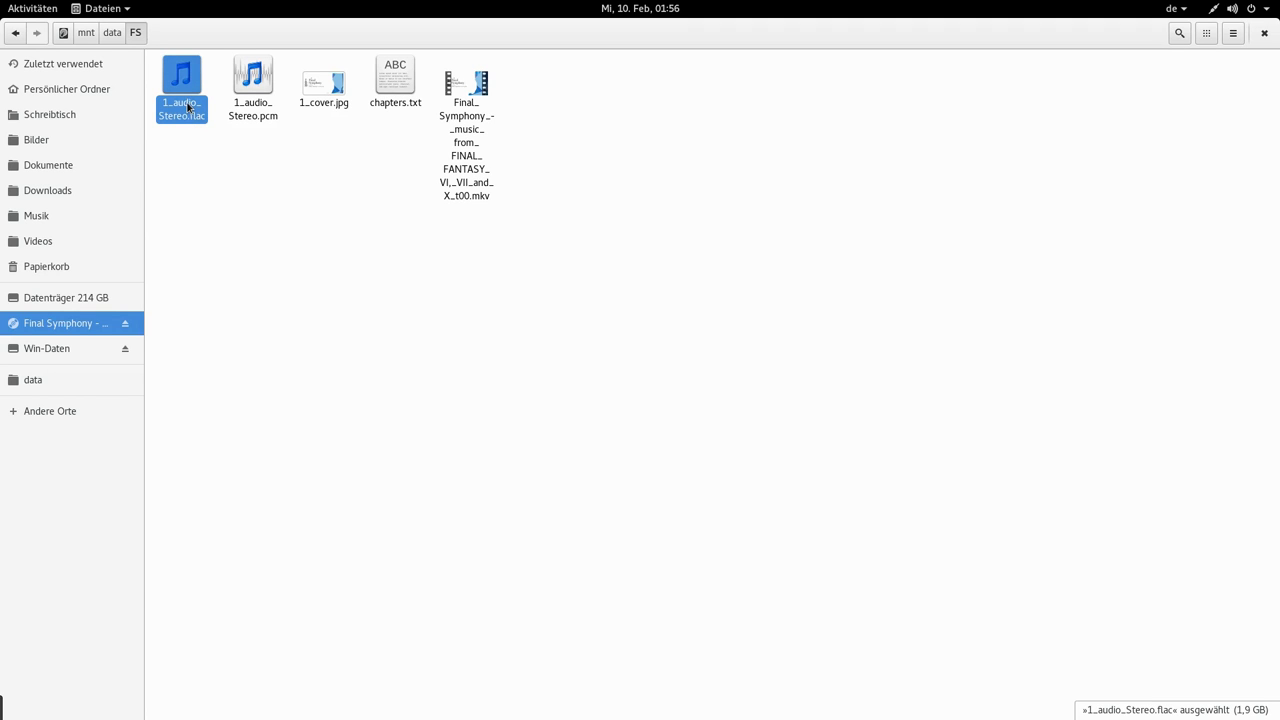
{"action": "double_click", "coordinate": [188, 106]}
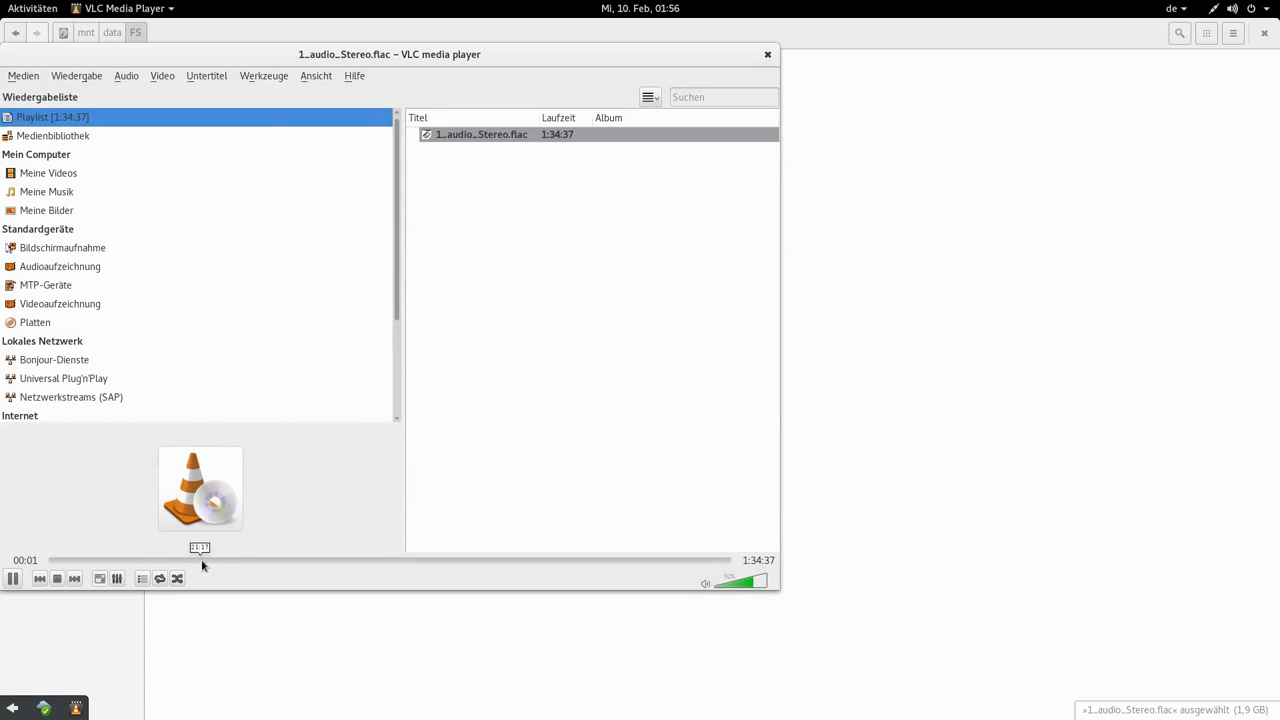
{"action": "left_click", "coordinate": [202, 561]}
{"action": "left_click", "coordinate": [767, 54]}
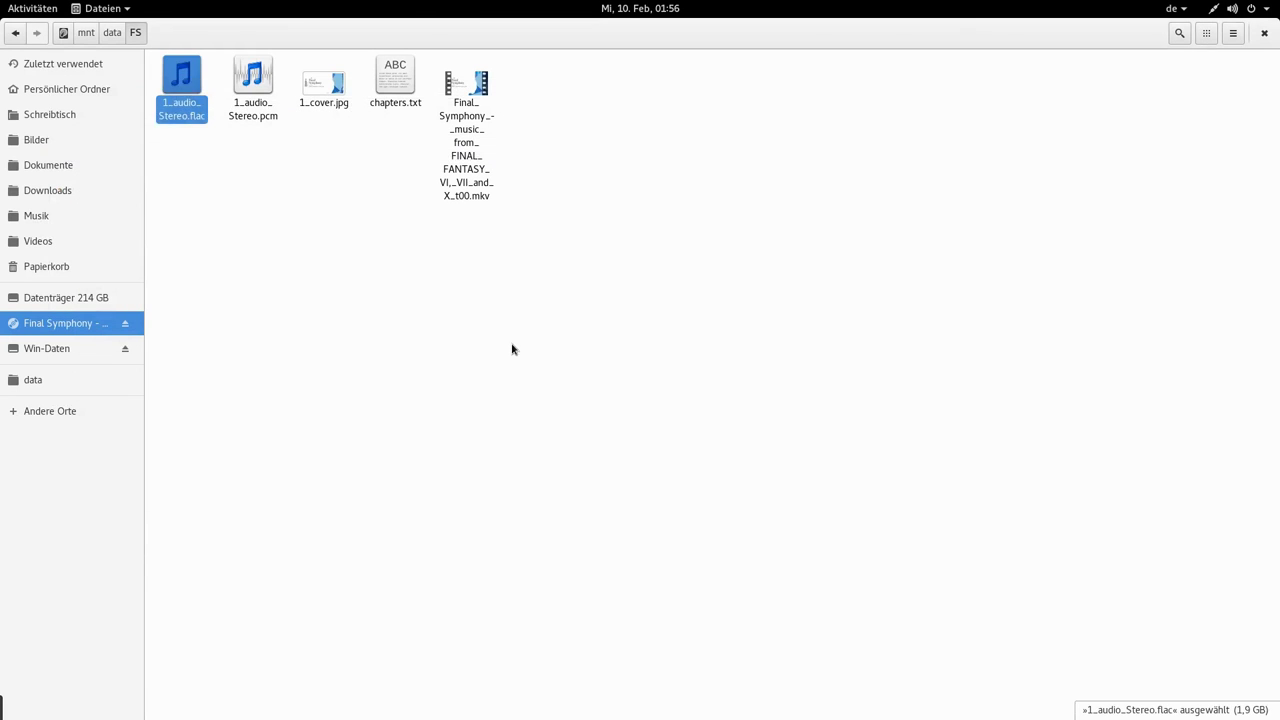
{"action": "left_click", "coordinate": [512, 349]}
- Open 1_audio_Stereo.pcm in GHex via Open With, then return to Files
{"action": "right_click", "coordinate": [244, 83]}
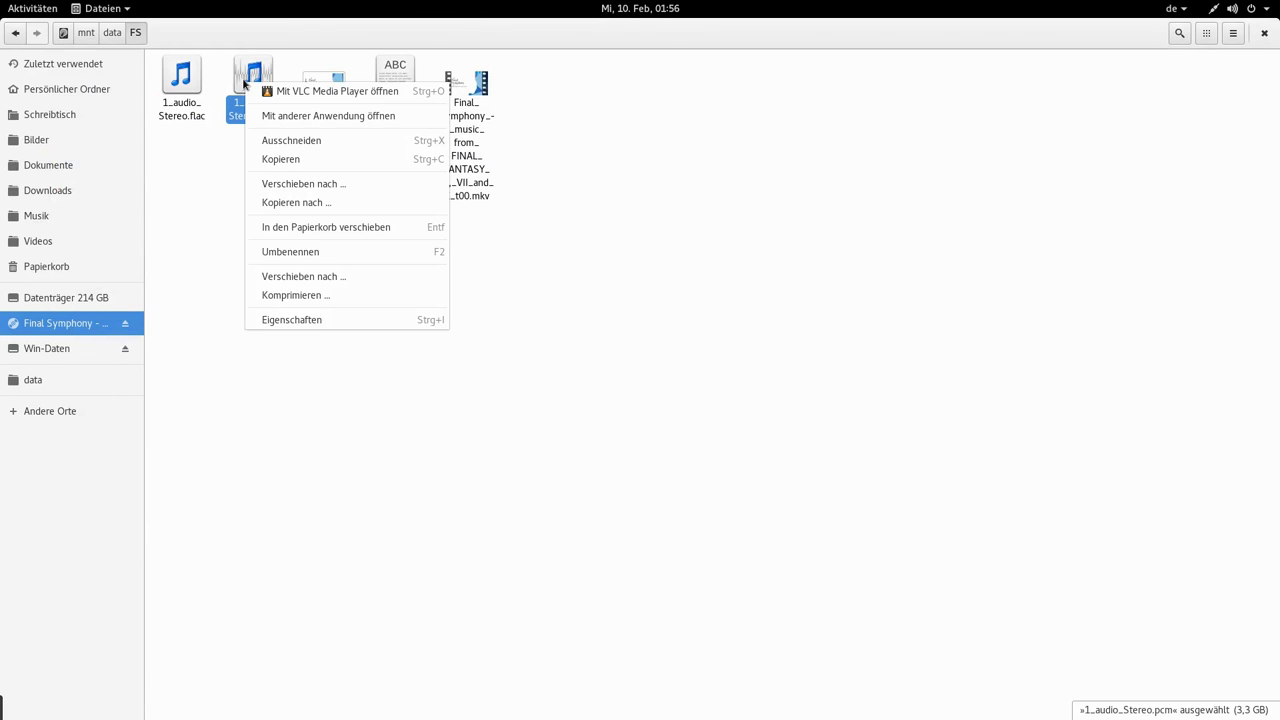
{"action": "left_click", "coordinate": [817, 266]}
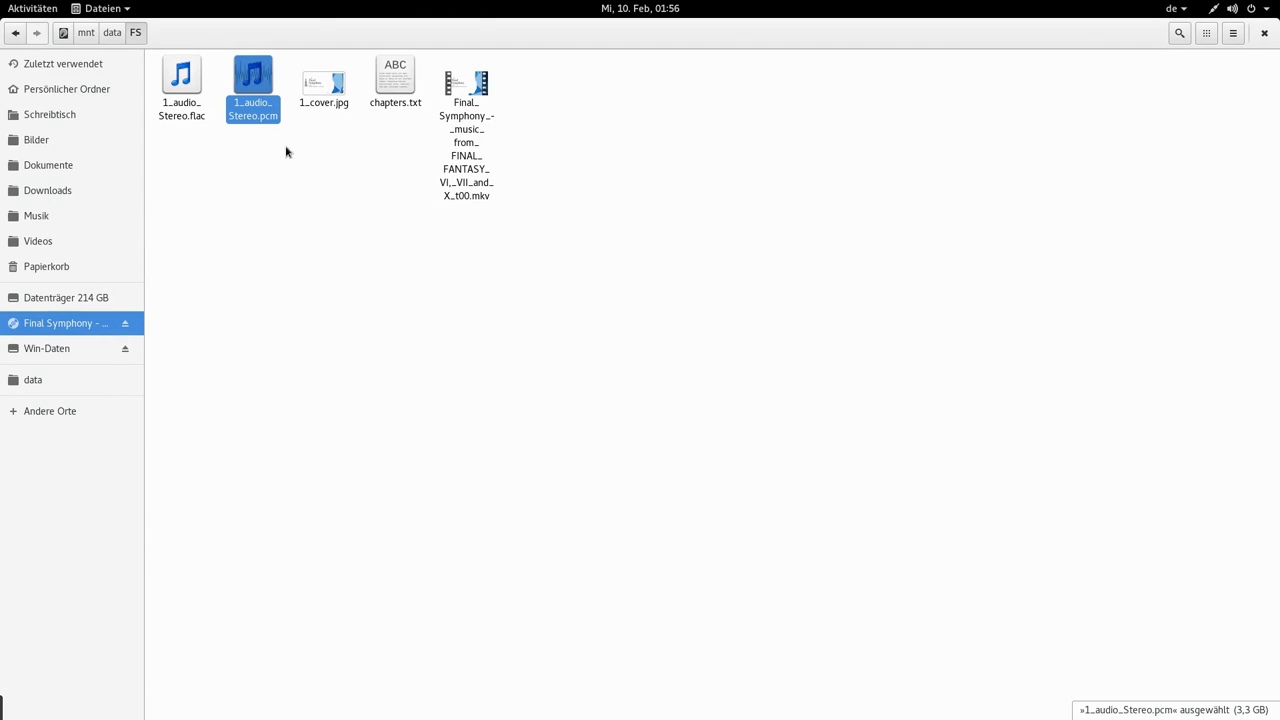
{"action": "right_click", "coordinate": [242, 108]}
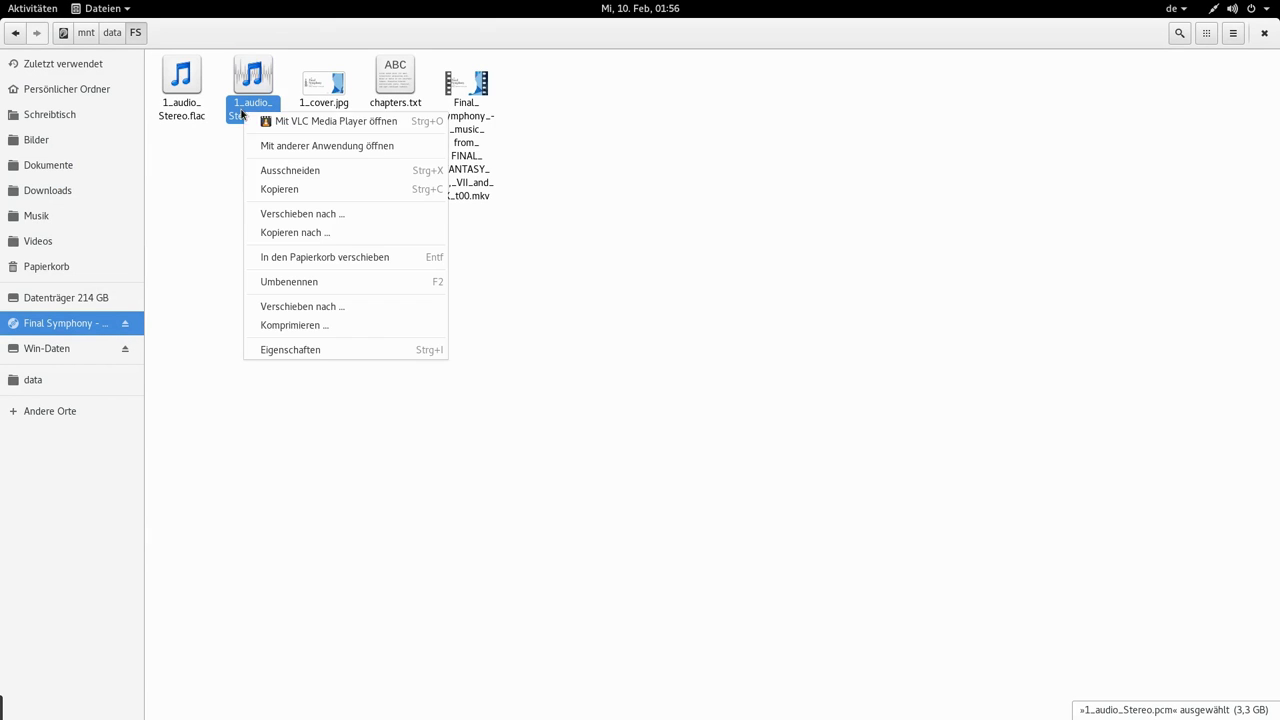
{"action": "left_click", "coordinate": [298, 146]}
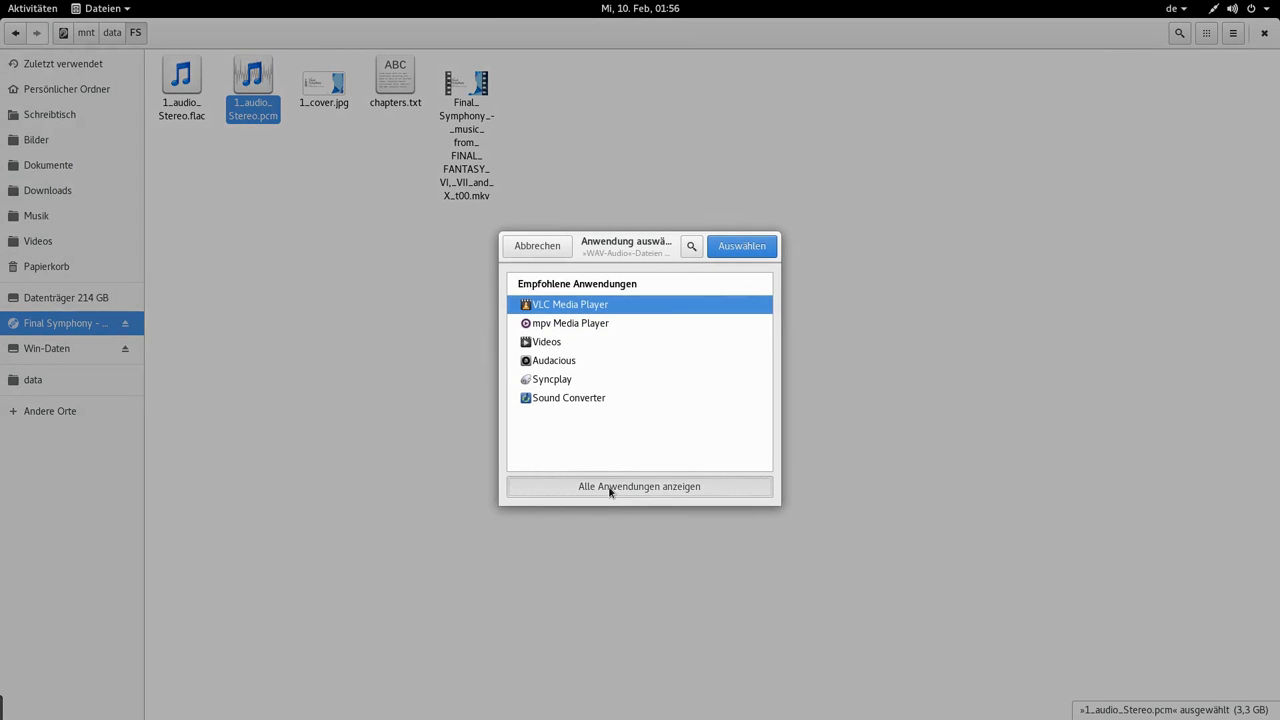
{"action": "left_click", "coordinate": [610, 486]}
{"action": "scroll", "coordinate": [595, 455], "scroll_direction": "down", "scroll_amount": 3}
{"action": "scroll", "coordinate": [595, 455], "scroll_direction": "down", "scroll_amount": 3}
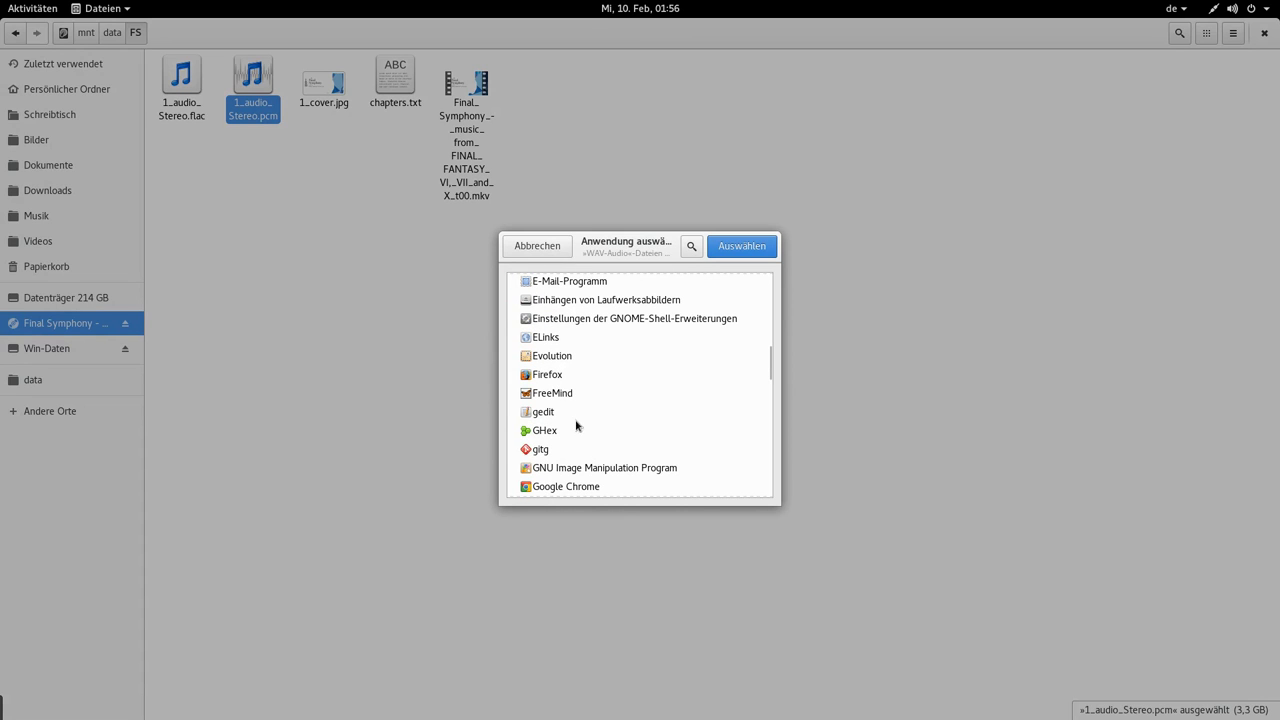
{"action": "left_click", "coordinate": [565, 428]}
{"action": "double_click", "coordinate": [565, 428]}
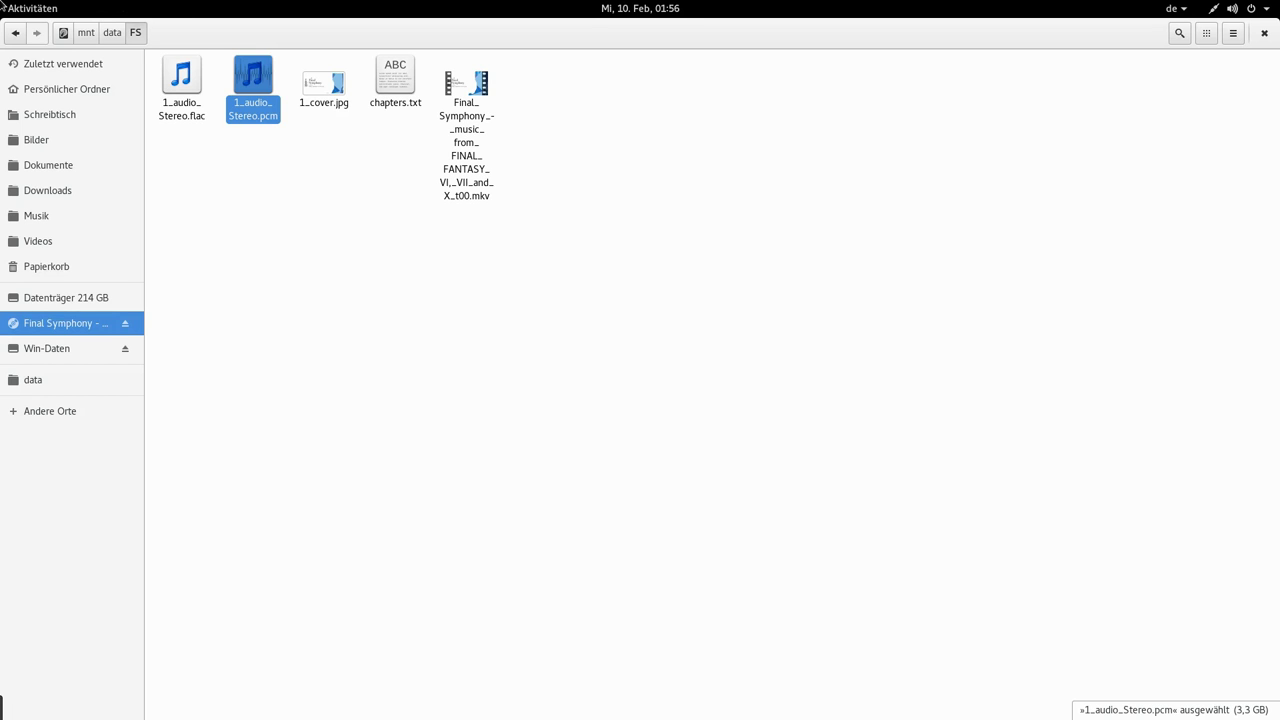
{"action": "mouse_move", "coordinate": [2, 5]}
{"action": "left_click", "coordinate": [140, 241]}
{"action": "left_click", "coordinate": [299, 250]}
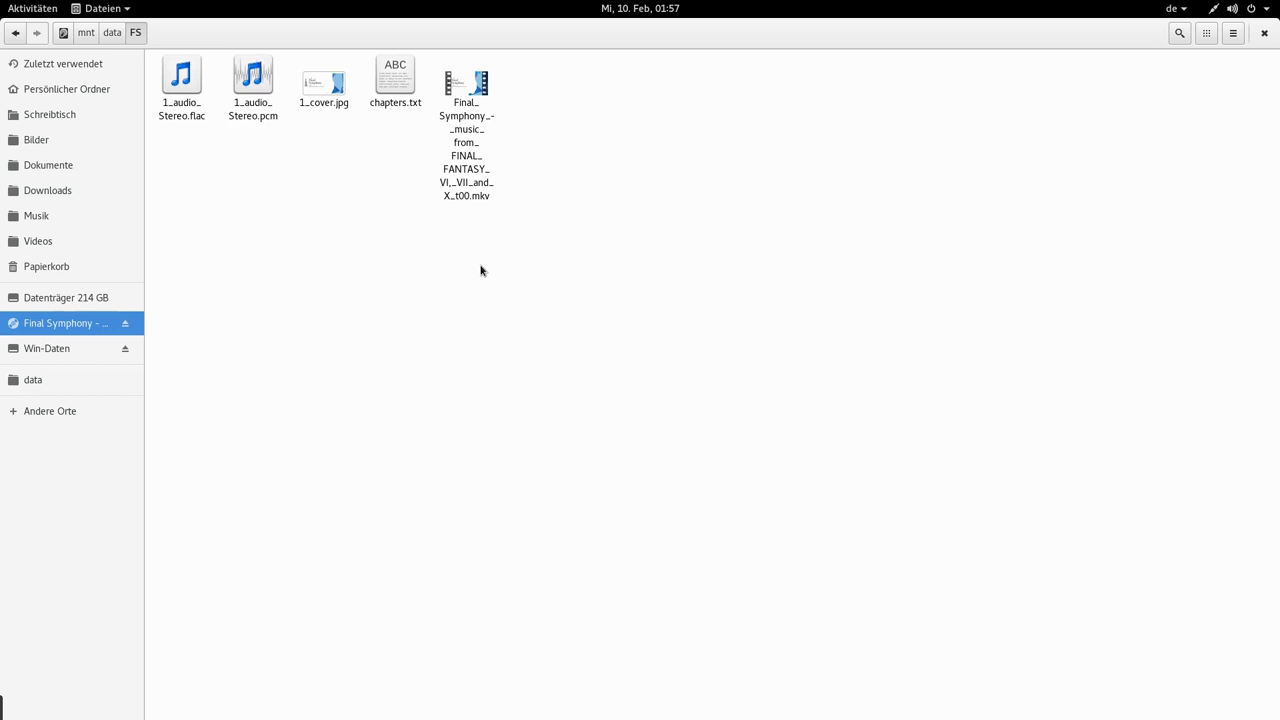
- Return to the Firefox cue sheet article and highlight example lines like PERFORMER "Faithless" and TITLE "Live in Berlin"
{"action": "key", "text": "alt+Tab"}
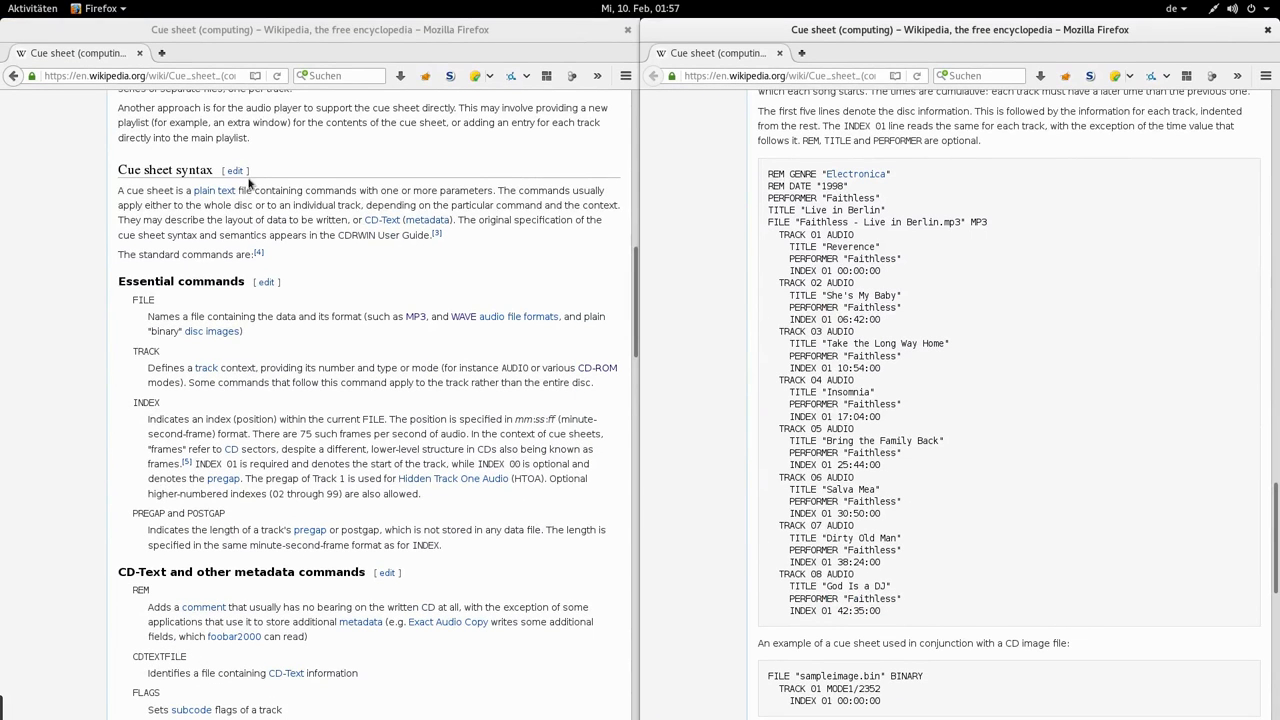
{"action": "scroll", "coordinate": [246, 300], "scroll_direction": "down", "scroll_amount": 1}
{"action": "scroll", "coordinate": [246, 306], "scroll_direction": "up", "scroll_amount": 1}
{"action": "scroll", "coordinate": [136, 303], "scroll_direction": "down", "scroll_amount": 1}
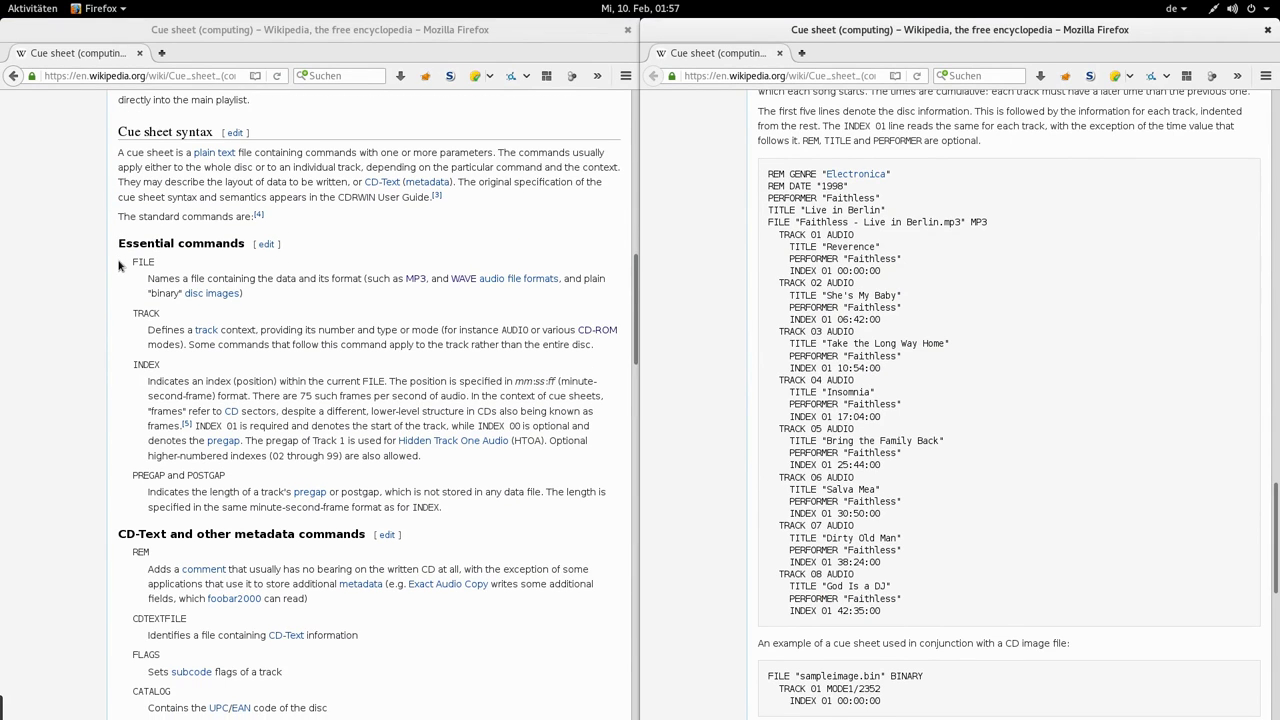
{"action": "left_click_drag", "start_coordinate": [760, 178], "coordinate": [830, 258]}
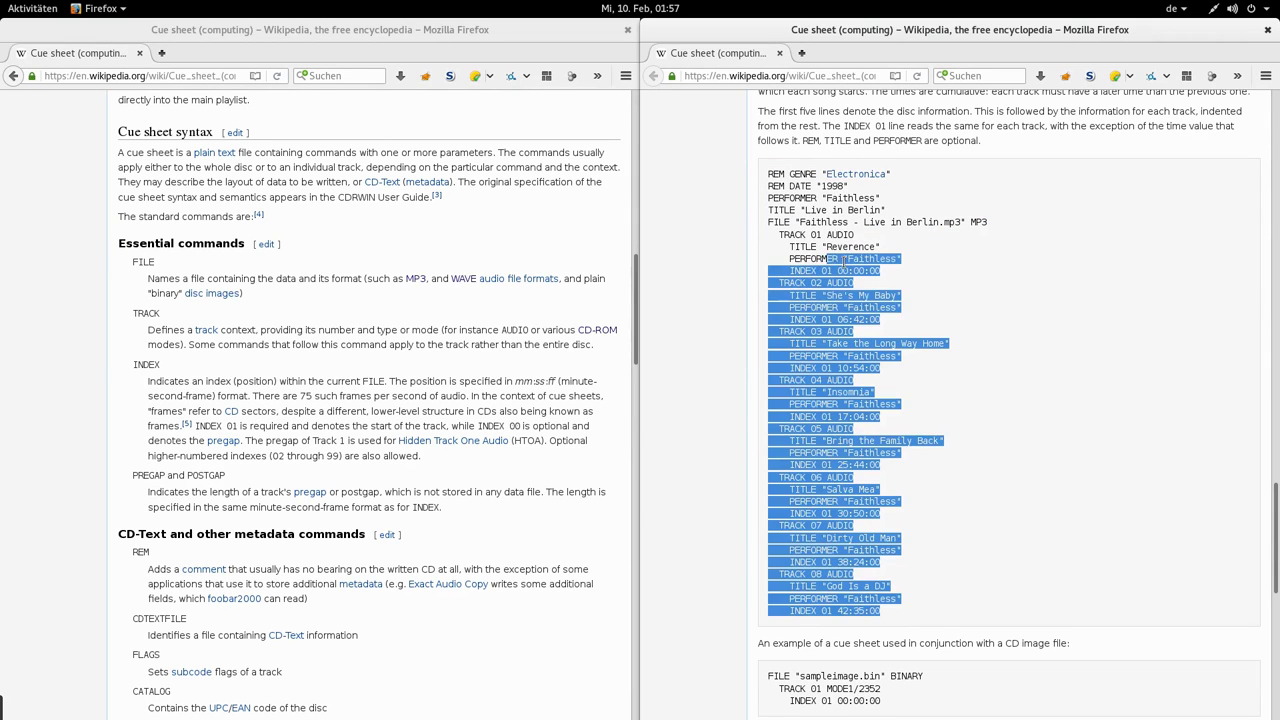
{"action": "left_click", "coordinate": [829, 236]}
{"action": "left_click_drag", "start_coordinate": [768, 176], "coordinate": [903, 216]}
{"action": "left_click", "coordinate": [767, 205]}
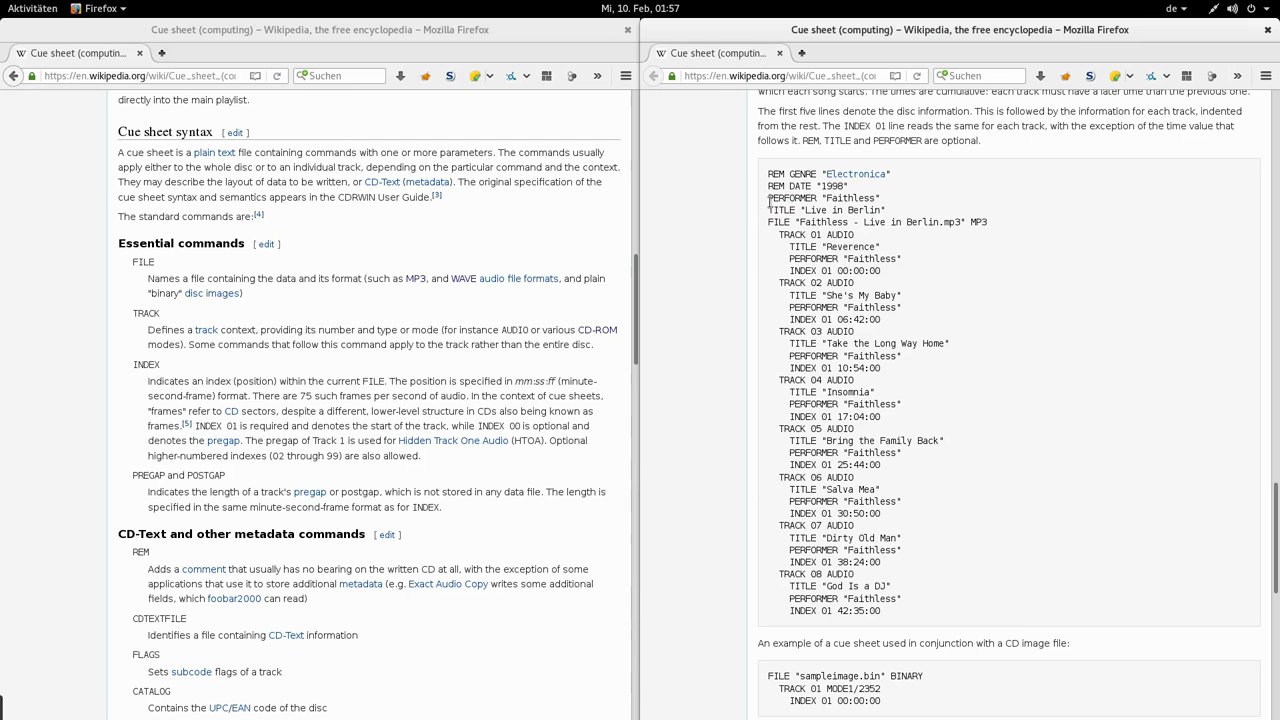
{"action": "left_click_drag", "start_coordinate": [769, 200], "coordinate": [1038, 230]}
{"action": "left_click", "coordinate": [884, 201]}
{"action": "left_click", "coordinate": [806, 222]}
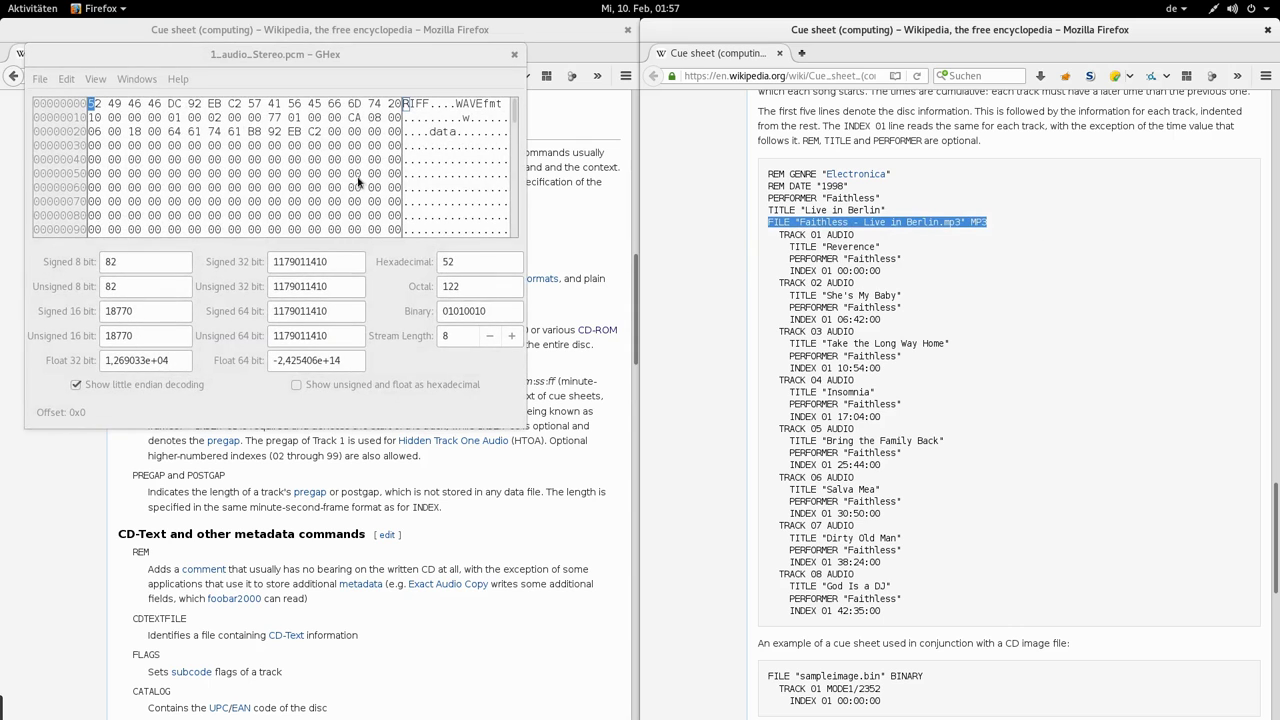
- Move GHex to mid-screen and inspect the RIFF header bytes around the WAVEfmt marker
{"action": "left_click_drag", "start_coordinate": [320, 72], "coordinate": [508, 152]}
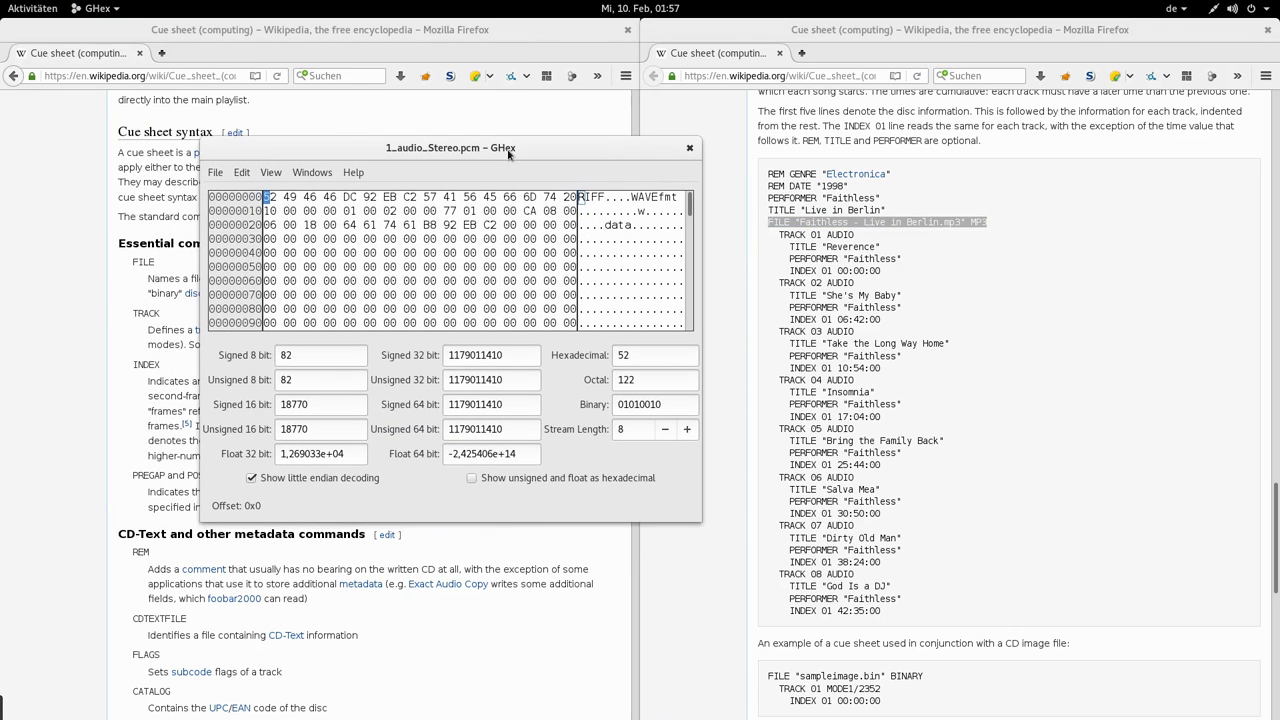
{"action": "left_click_drag", "start_coordinate": [620, 144], "coordinate": [715, 149]}
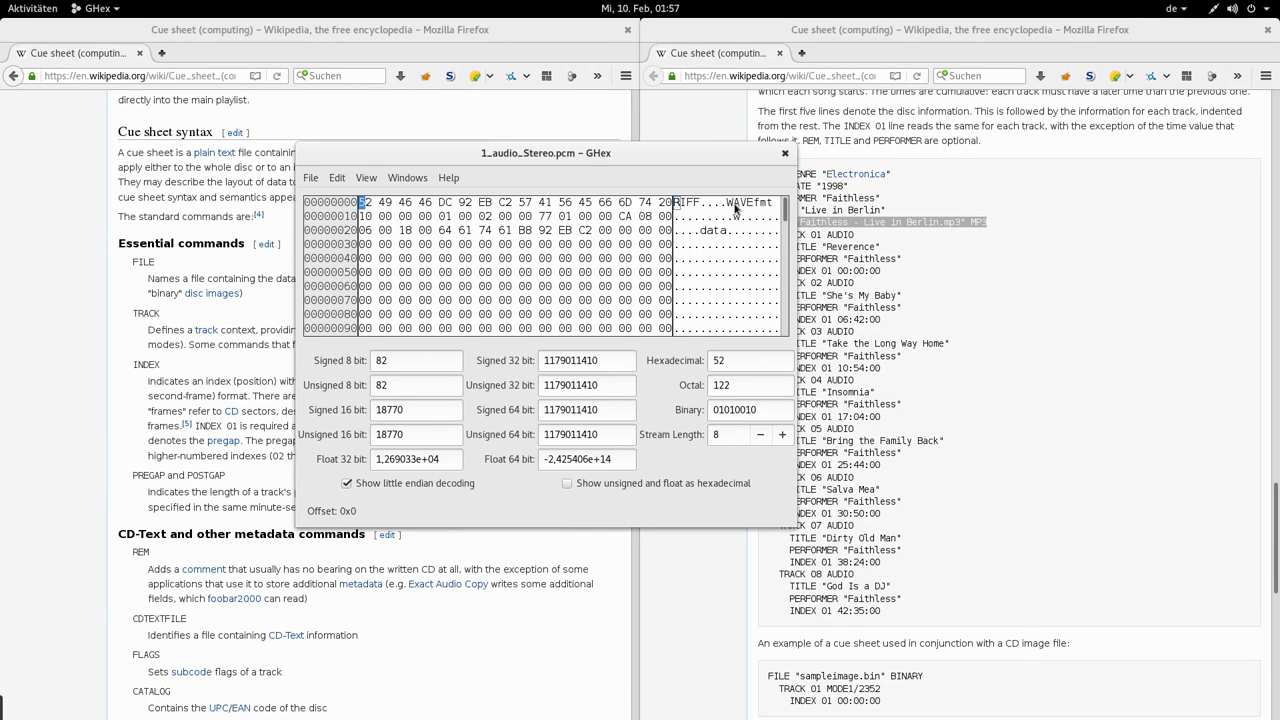
{"action": "left_click", "coordinate": [685, 204]}
{"action": "left_click", "coordinate": [757, 204]}
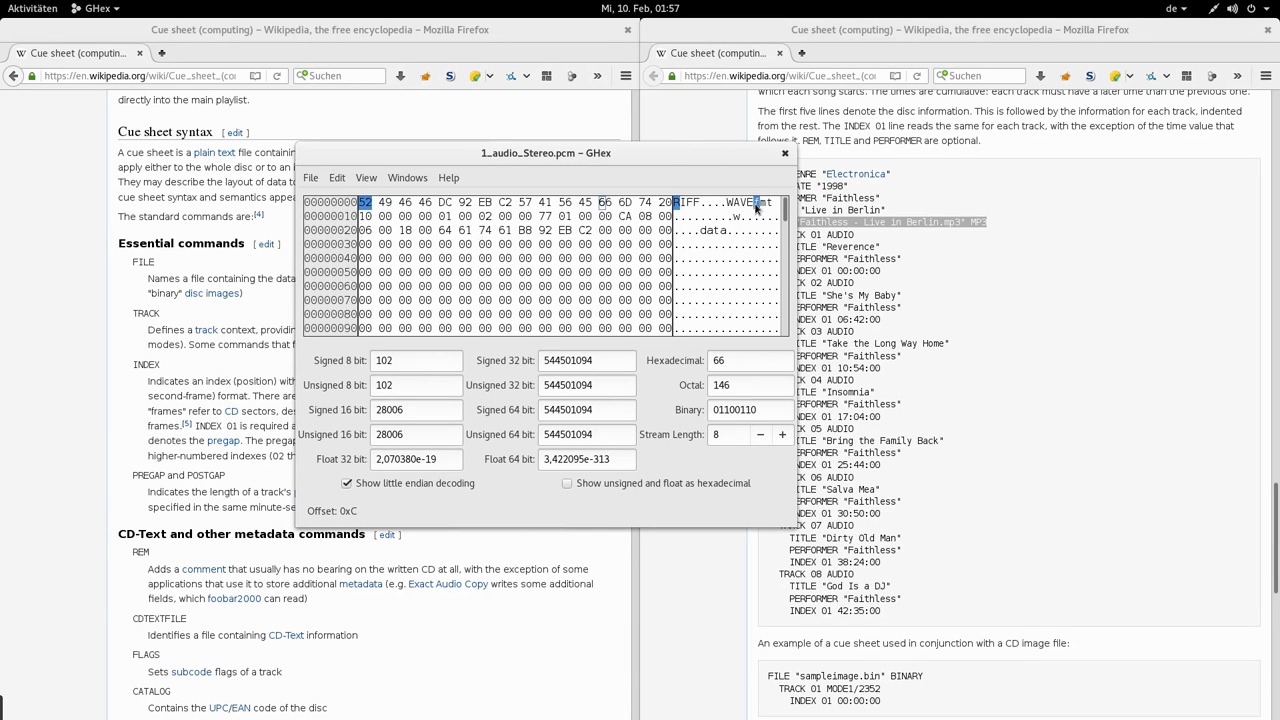
{"action": "scroll", "coordinate": [724, 228], "scroll_direction": "down", "scroll_amount": 15}
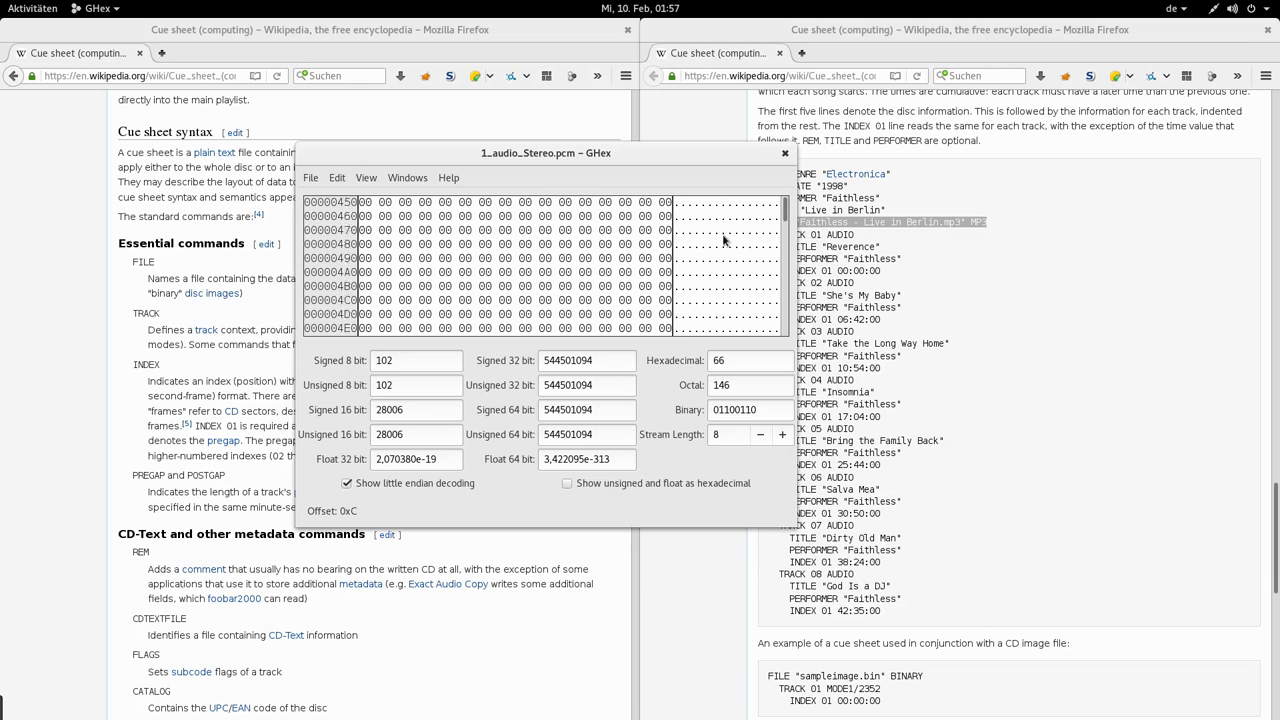
{"action": "scroll", "coordinate": [743, 241], "scroll_direction": "up", "scroll_amount": 15}
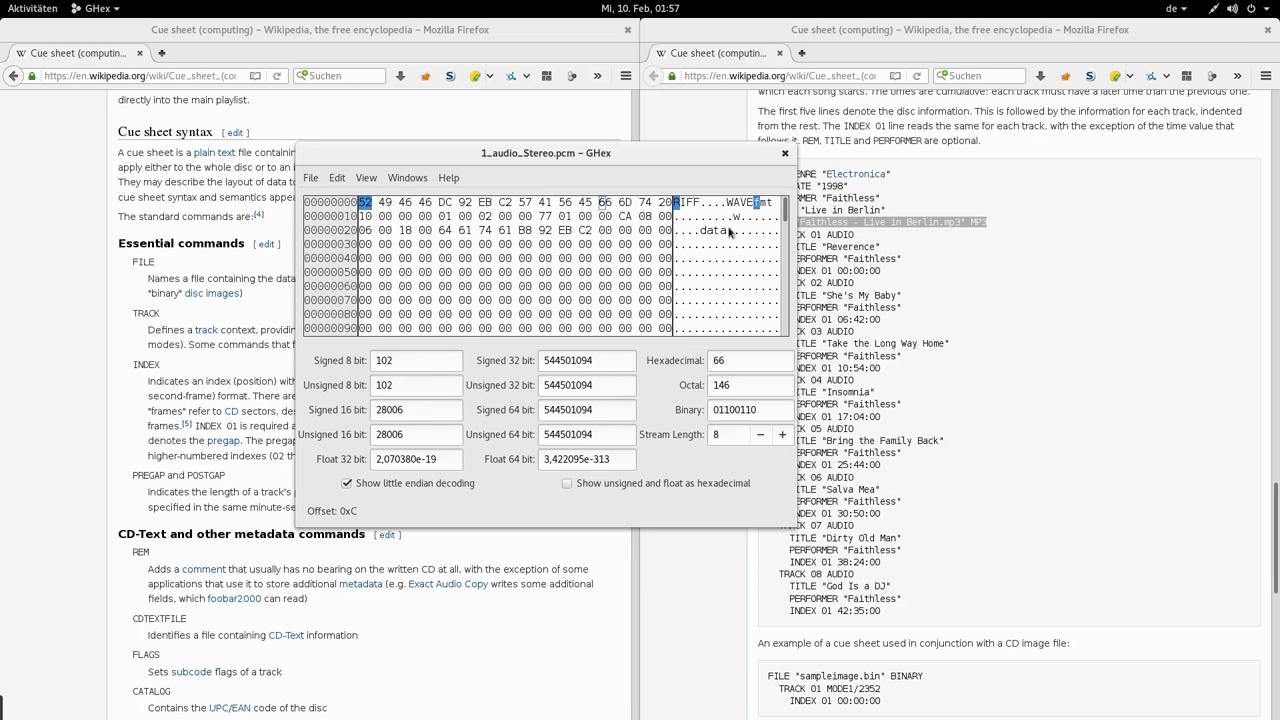
{"action": "left_click_drag", "start_coordinate": [686, 206], "coordinate": [770, 205]}
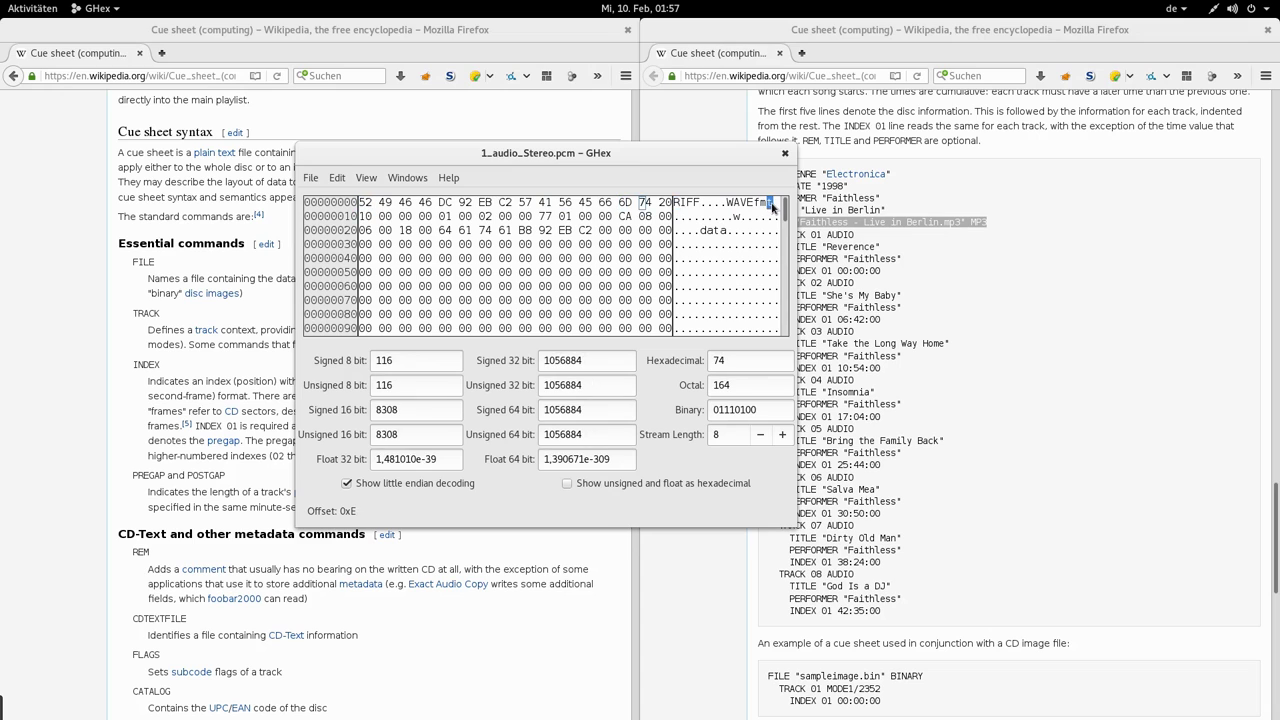
- Step through header bytes from offset 0x11, then close the PCM file in GHex
{"action": "left_click", "coordinate": [684, 219]}
{"action": "left_click_drag", "start_coordinate": [684, 206], "coordinate": [756, 245]}
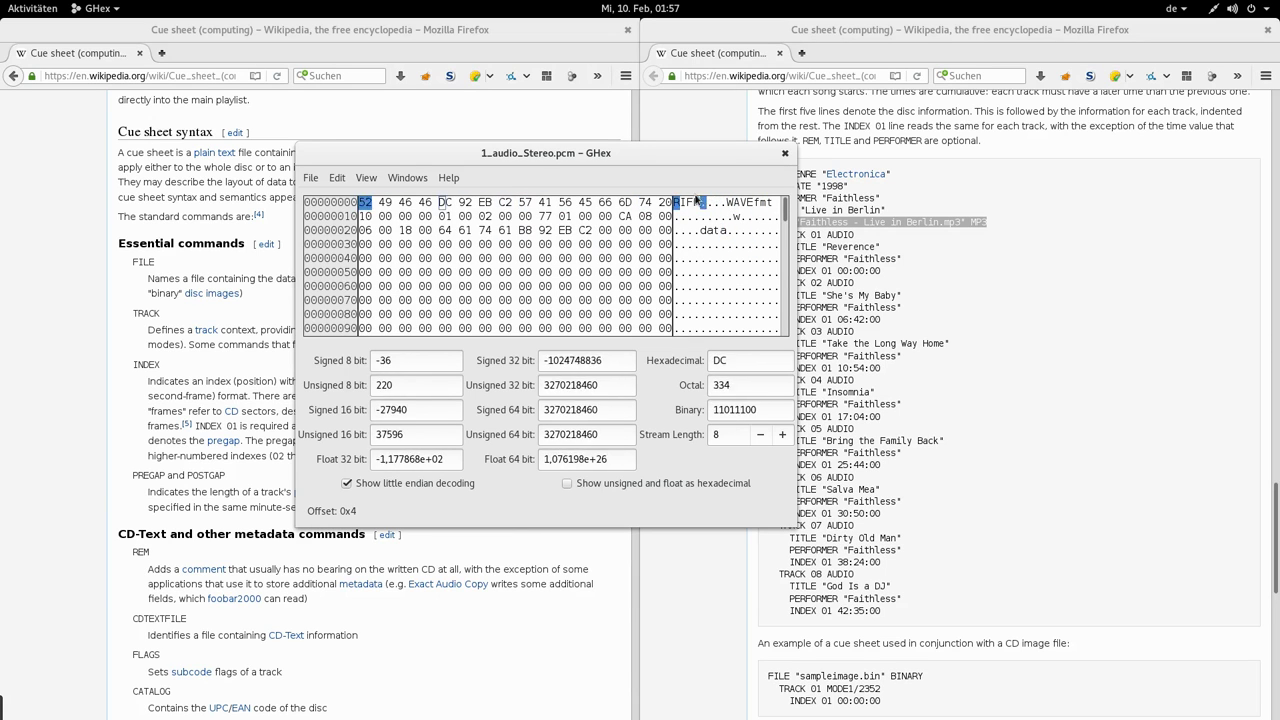
{"action": "scroll", "coordinate": [716, 231], "scroll_direction": "down", "scroll_amount": 10}
{"action": "scroll", "coordinate": [716, 231], "scroll_direction": "up", "scroll_amount": 10}
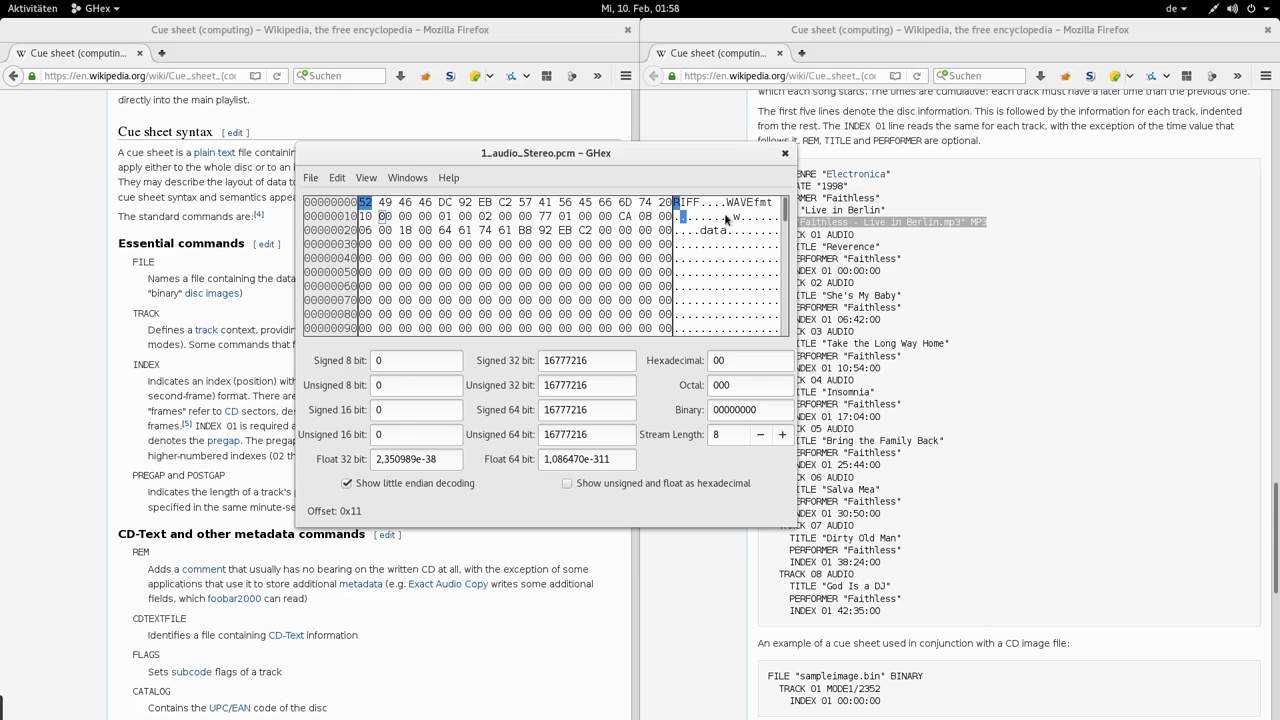
{"action": "left_click", "coordinate": [785, 155]}
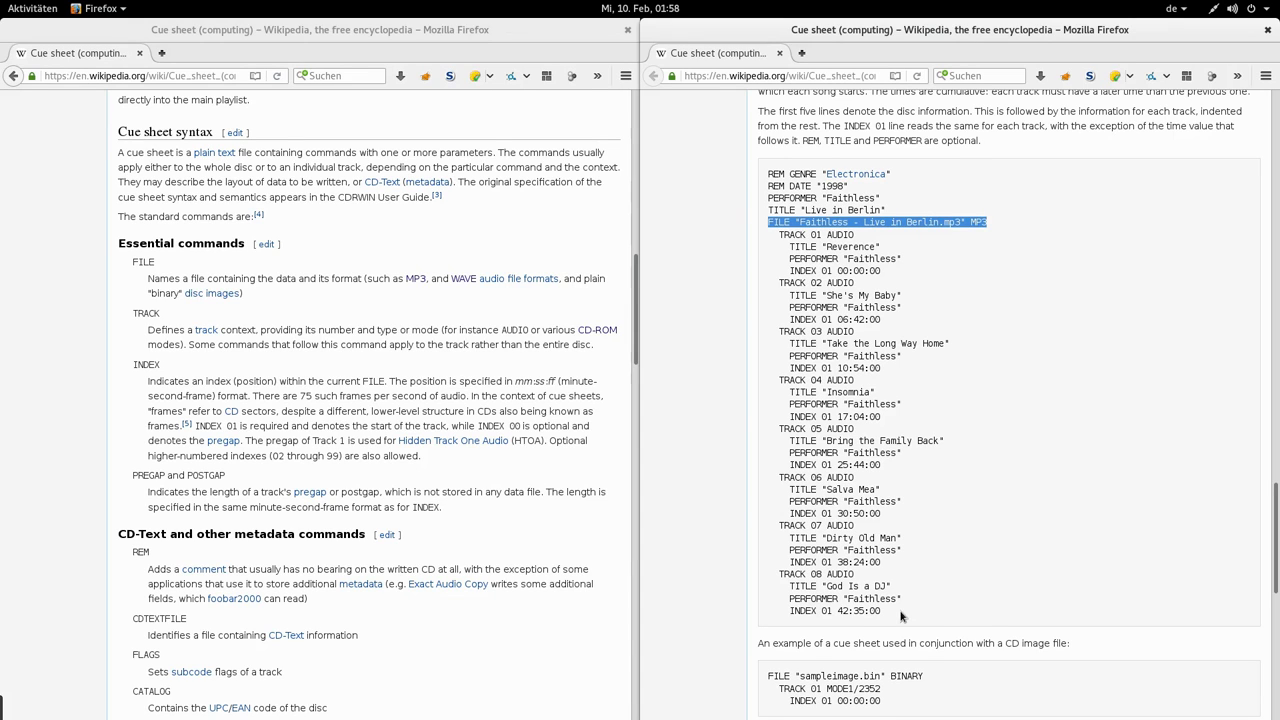
{"action": "left_click", "coordinate": [828, 493]}
{"action": "left_click_drag", "start_coordinate": [880, 612], "coordinate": [785, 305]}
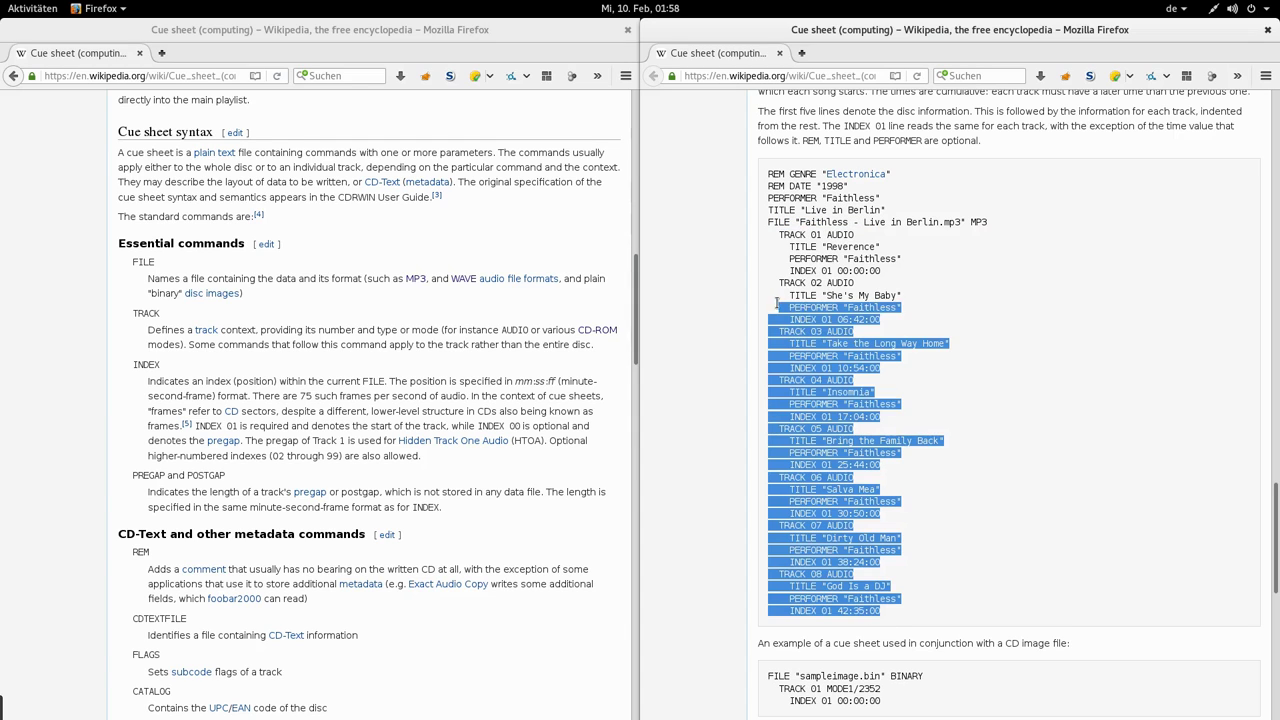
{"action": "left_click", "coordinate": [811, 246]}
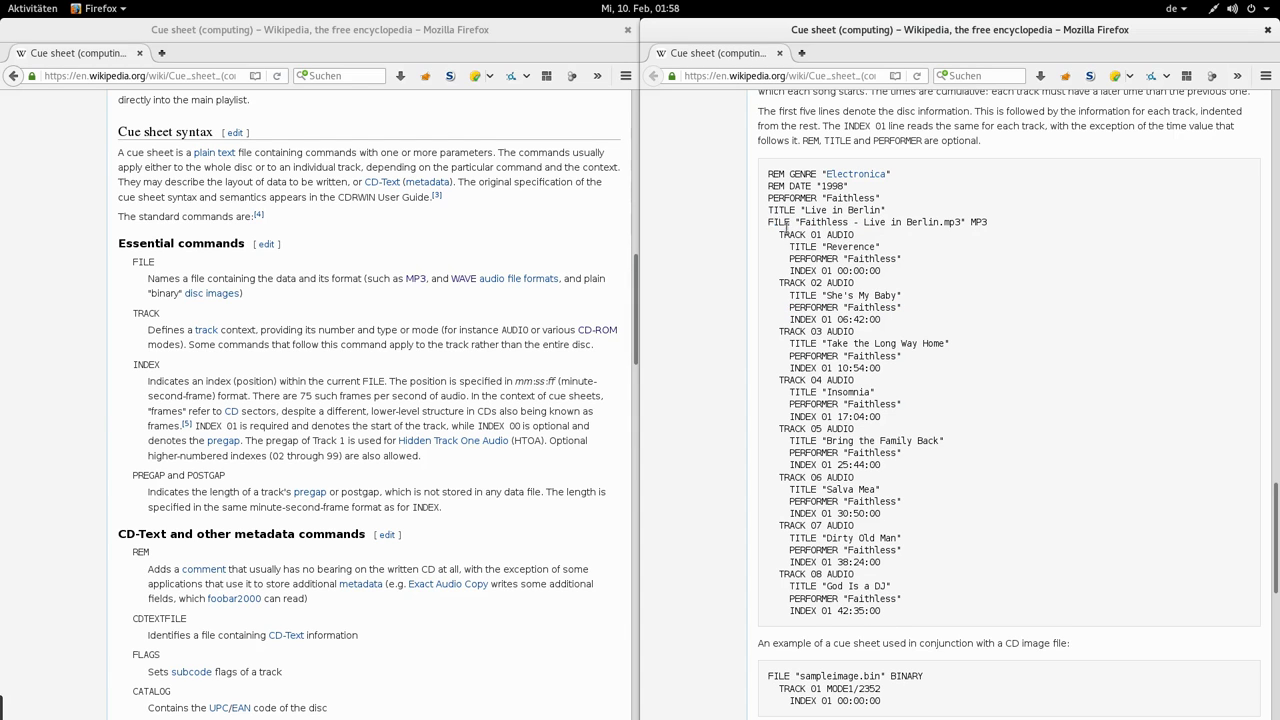
{"action": "triple_click", "coordinate": [786, 228]}
{"action": "left_click", "coordinate": [960, 220]}
{"action": "triple_click", "coordinate": [876, 218]}
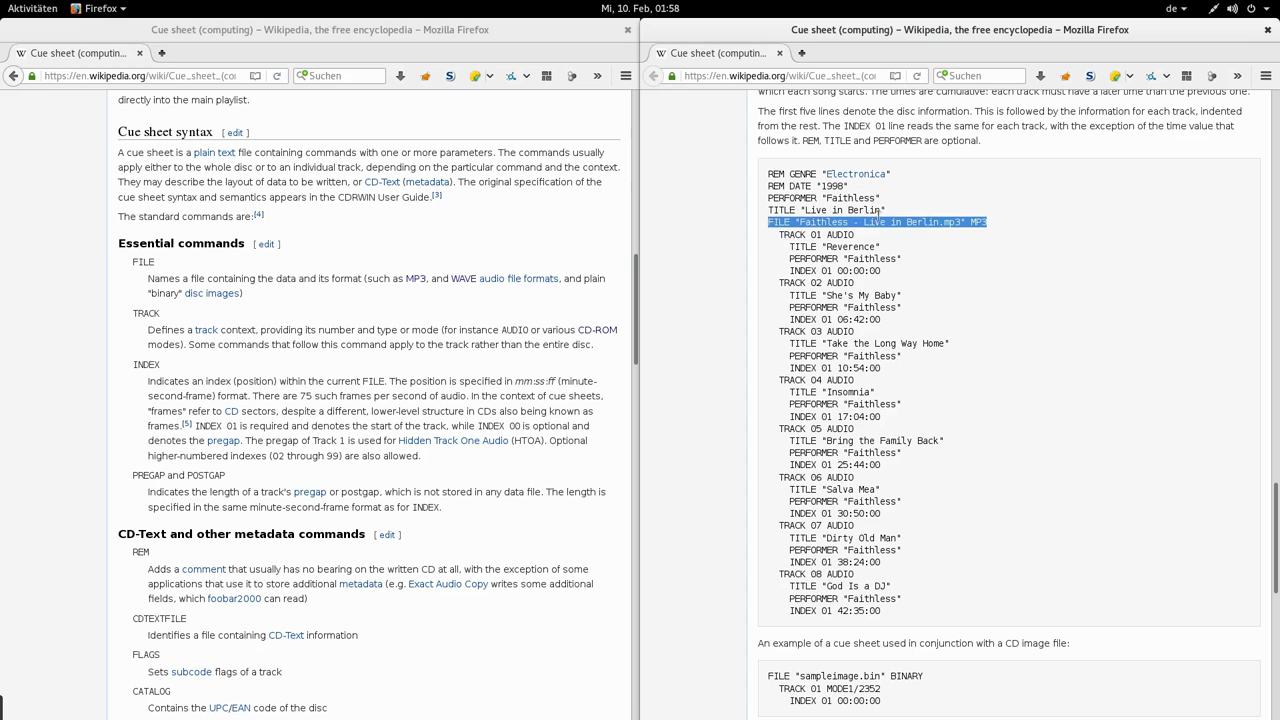
{"action": "left_click", "coordinate": [830, 220]}
{"action": "left_click_drag", "start_coordinate": [782, 236], "coordinate": [881, 248]}
{"action": "left_click", "coordinate": [785, 226]}
{"action": "left_click_drag", "start_coordinate": [782, 236], "coordinate": [874, 243]}
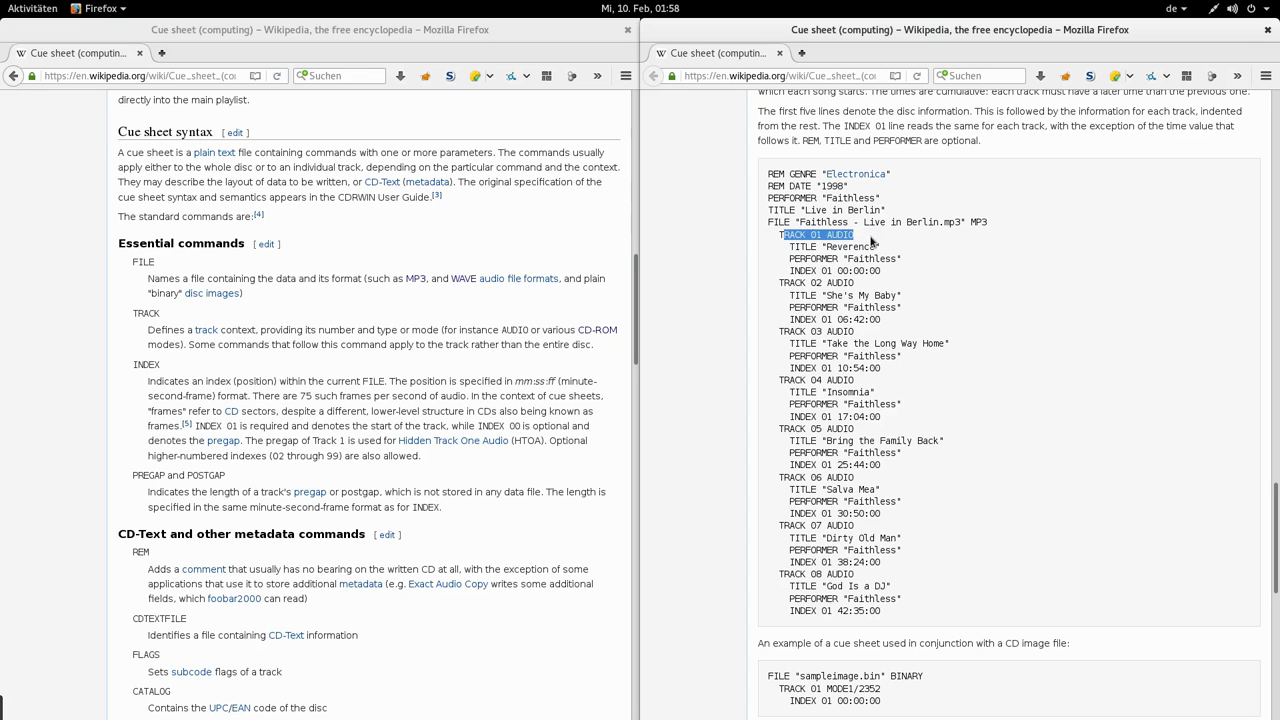
{"action": "left_click", "coordinate": [820, 230]}
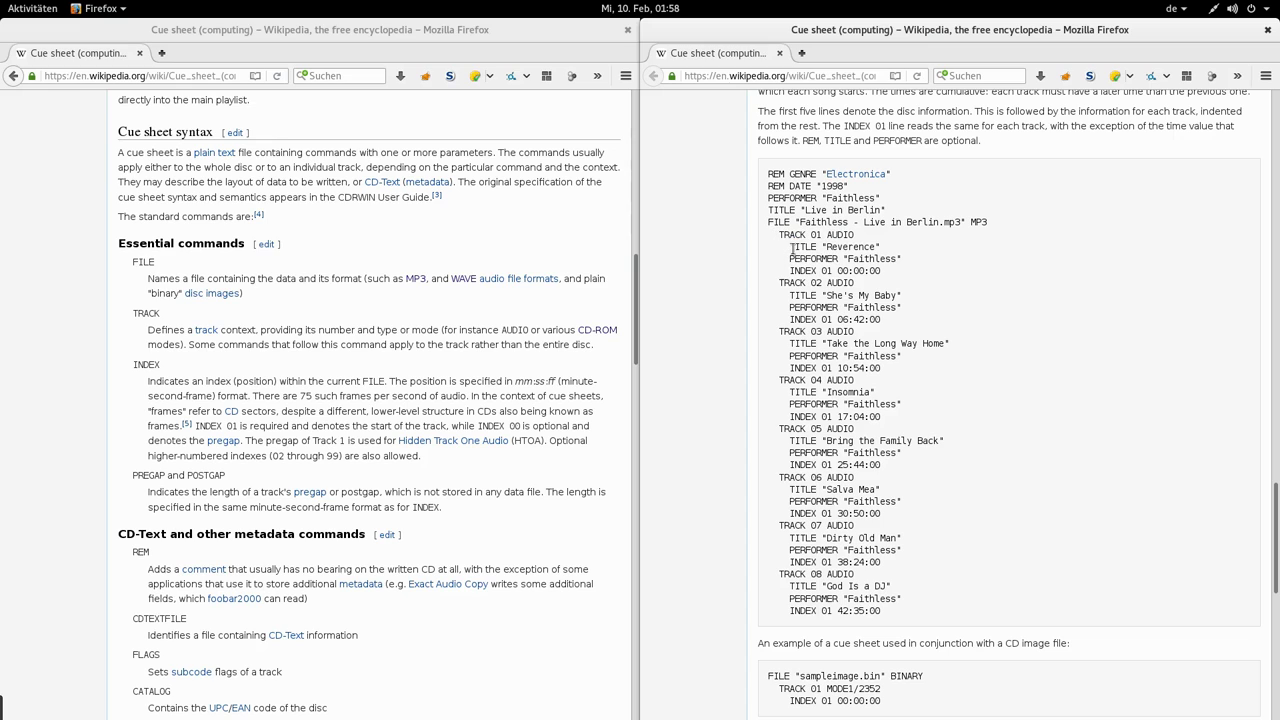
{"action": "left_click_drag", "start_coordinate": [789, 247], "coordinate": [874, 271]}
{"action": "left_click", "coordinate": [893, 258]}
{"action": "left_click", "coordinate": [820, 257]}
{"action": "left_click", "coordinate": [869, 271]}
{"action": "left_click_drag", "start_coordinate": [822, 271], "coordinate": [831, 271]}
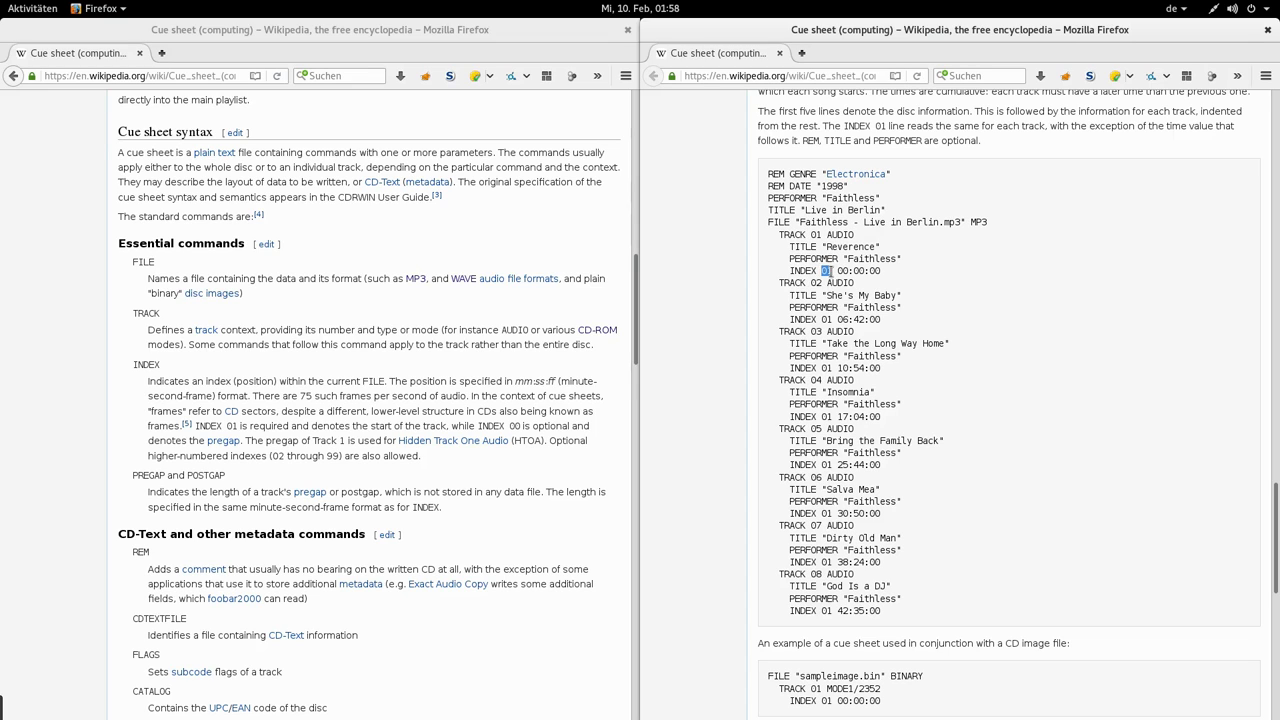
{"action": "left_click", "coordinate": [831, 271]}
{"action": "double_click", "coordinate": [825, 271]}
{"action": "triple_click", "coordinate": [826, 271]}
{"action": "triple_click", "coordinate": [829, 272]}
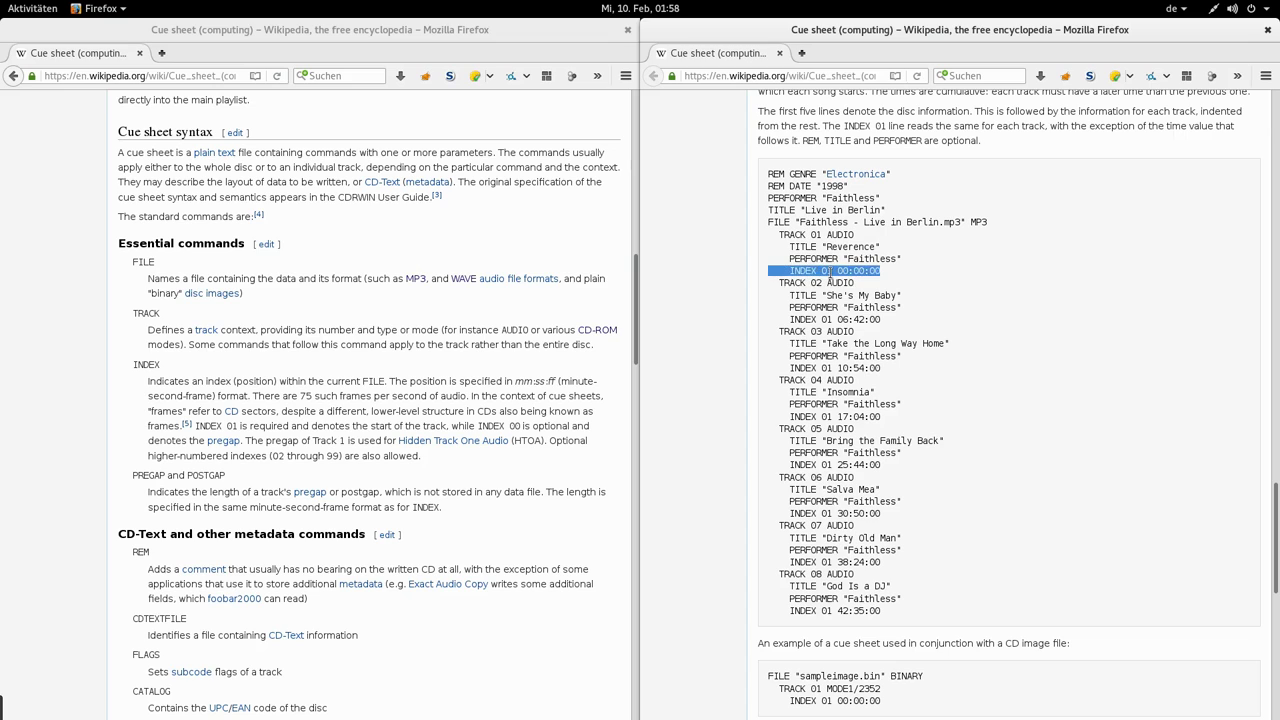
{"action": "triple_click", "coordinate": [831, 271]}
{"action": "left_click", "coordinate": [831, 271]}
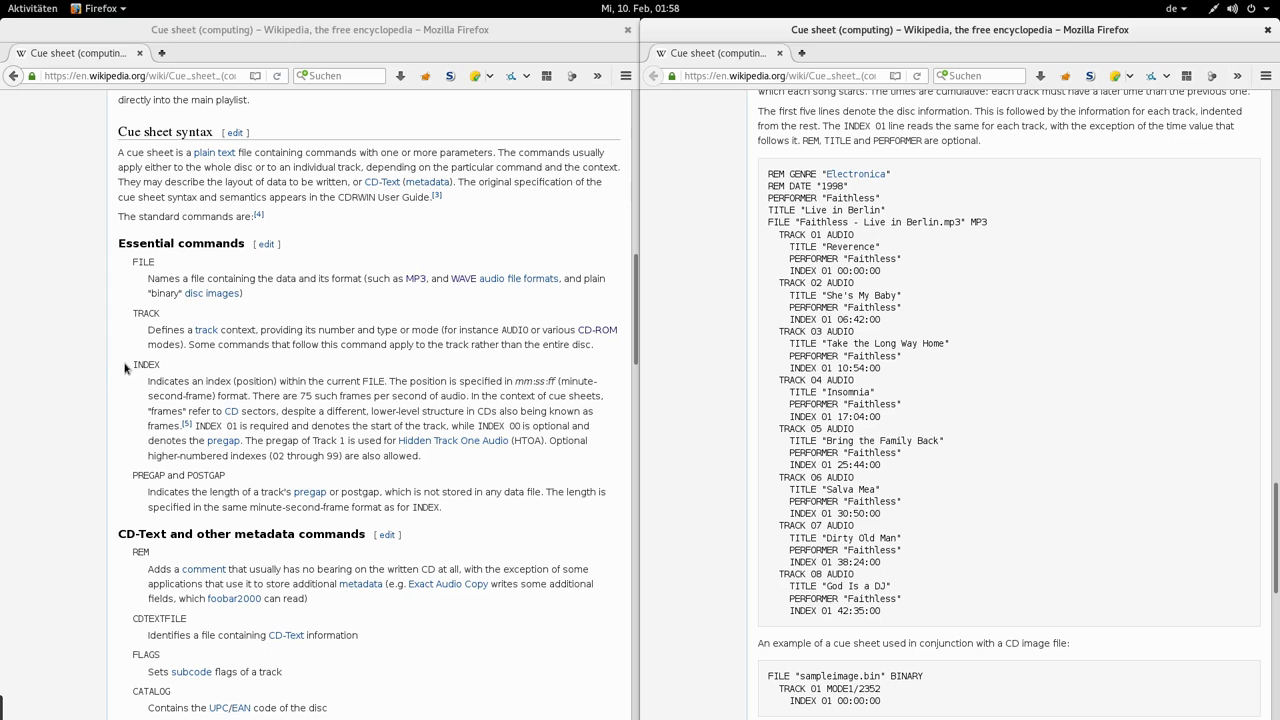
{"action": "left_click_drag", "start_coordinate": [125, 366], "coordinate": [455, 460]}
{"action": "left_click", "coordinate": [455, 460]}
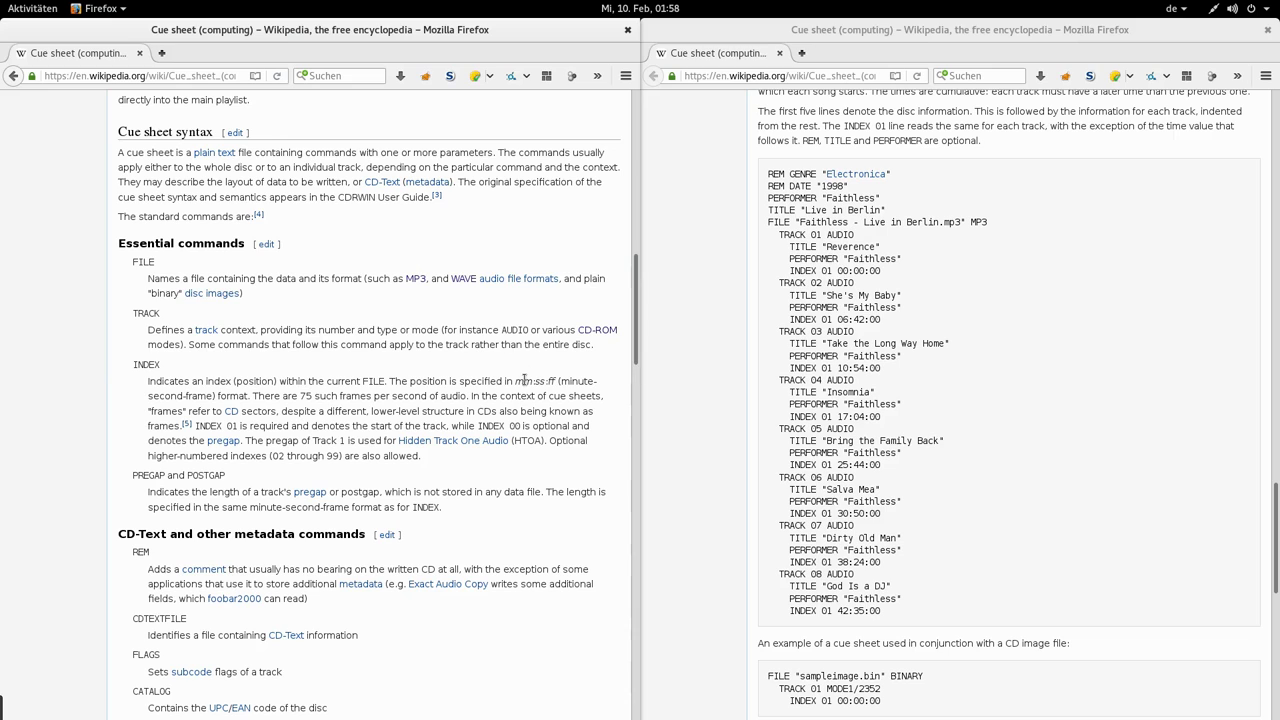
{"action": "left_click_drag", "start_coordinate": [512, 384], "coordinate": [562, 384]}
{"action": "left_click", "coordinate": [557, 392]}
{"action": "double_click", "coordinate": [840, 270]}
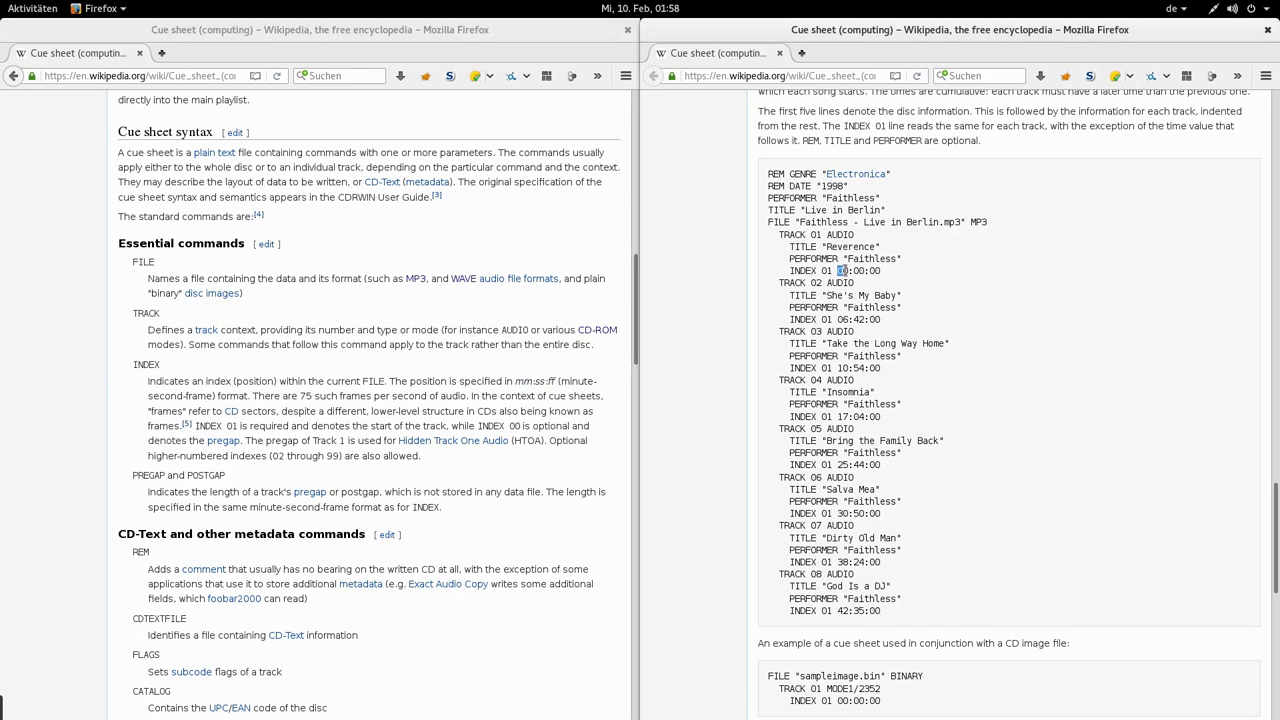
{"action": "double_click", "coordinate": [859, 270]}
{"action": "left_click", "coordinate": [867, 270]}
- Open chapters.txt in gedit and check the first chapters' start times
{"action": "key", "text": "alt+Tab"}
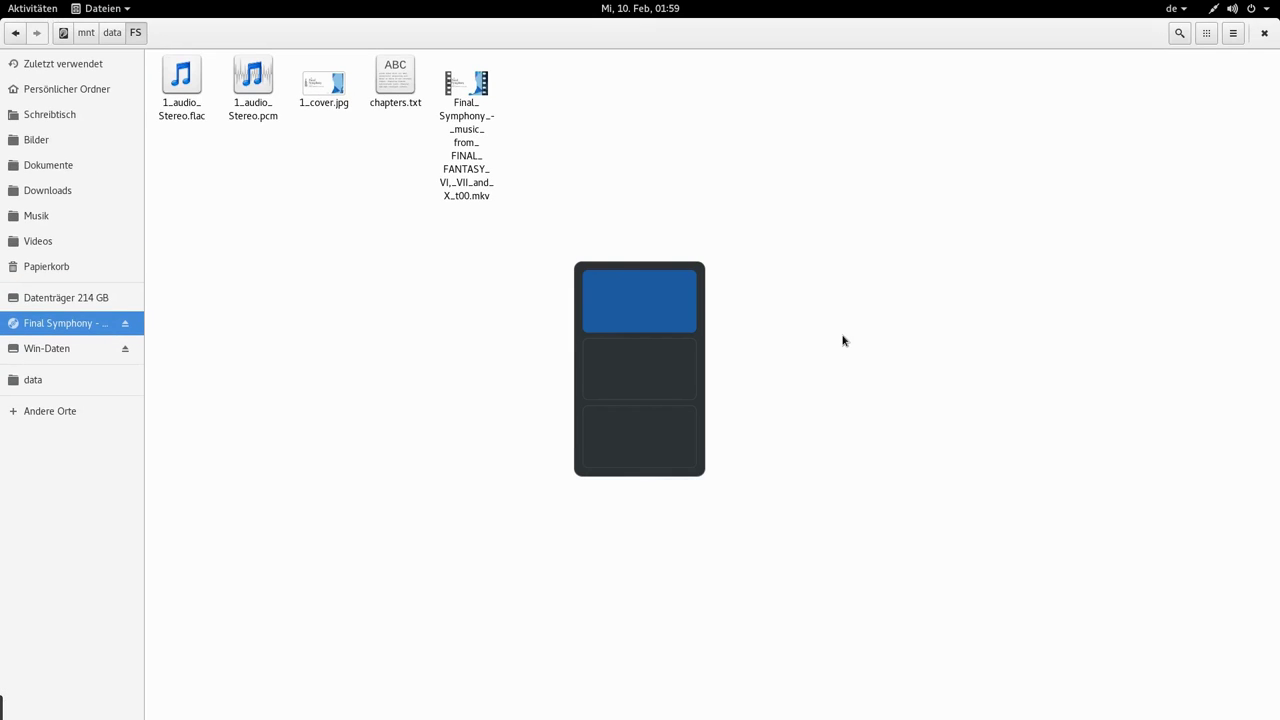
{"action": "double_click", "coordinate": [395, 75]}
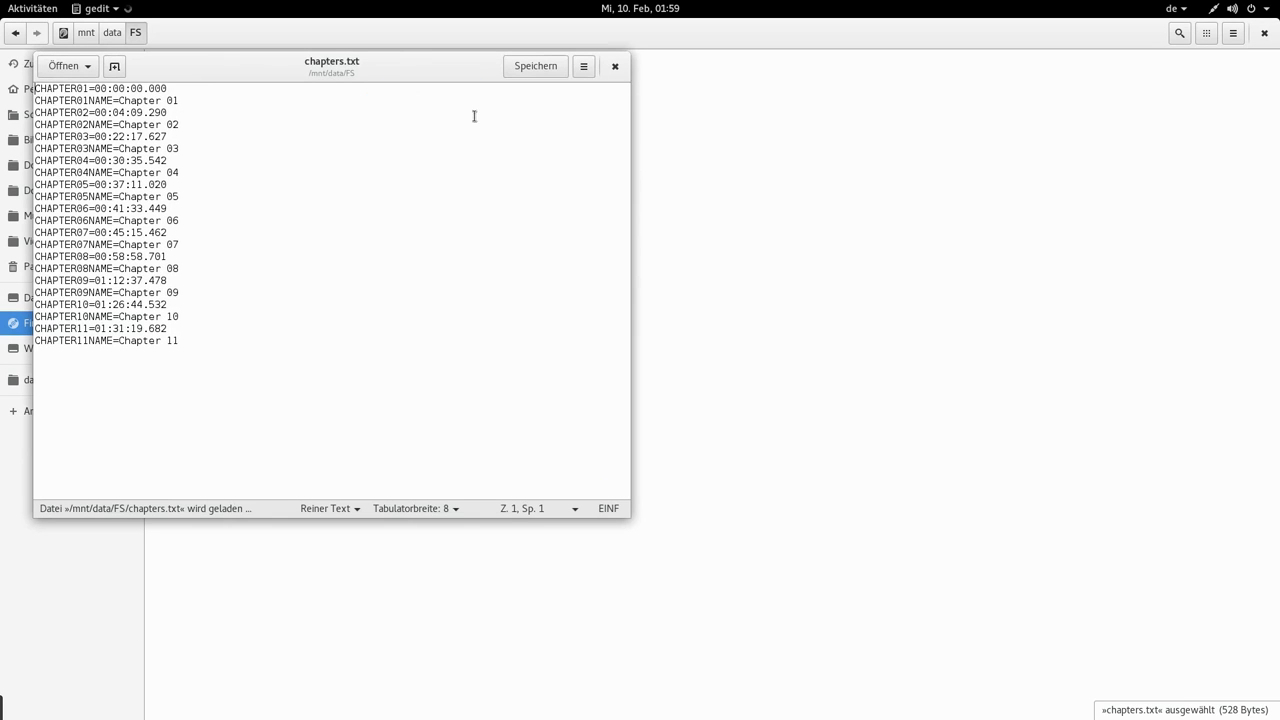
{"action": "left_click_drag", "start_coordinate": [434, 75], "coordinate": [977, 128]}
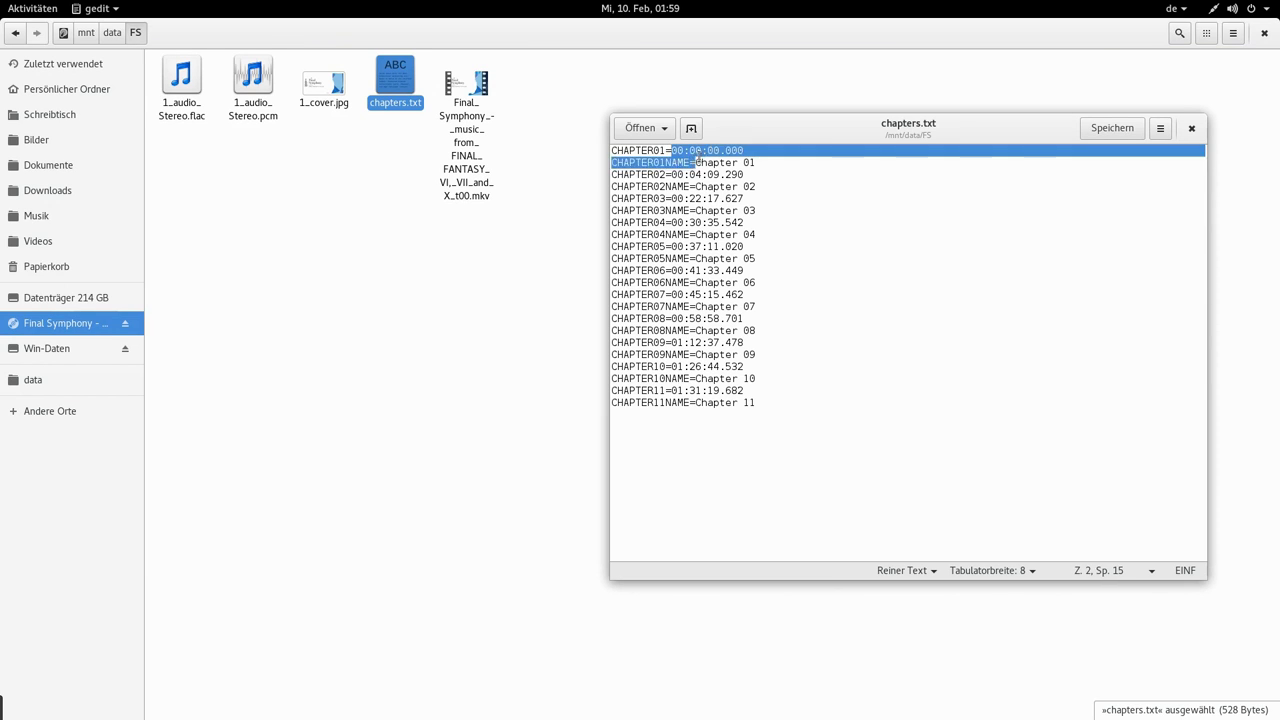
{"action": "left_click_drag", "start_coordinate": [672, 150], "coordinate": [757, 150]}
{"action": "left_click", "coordinate": [757, 150]}
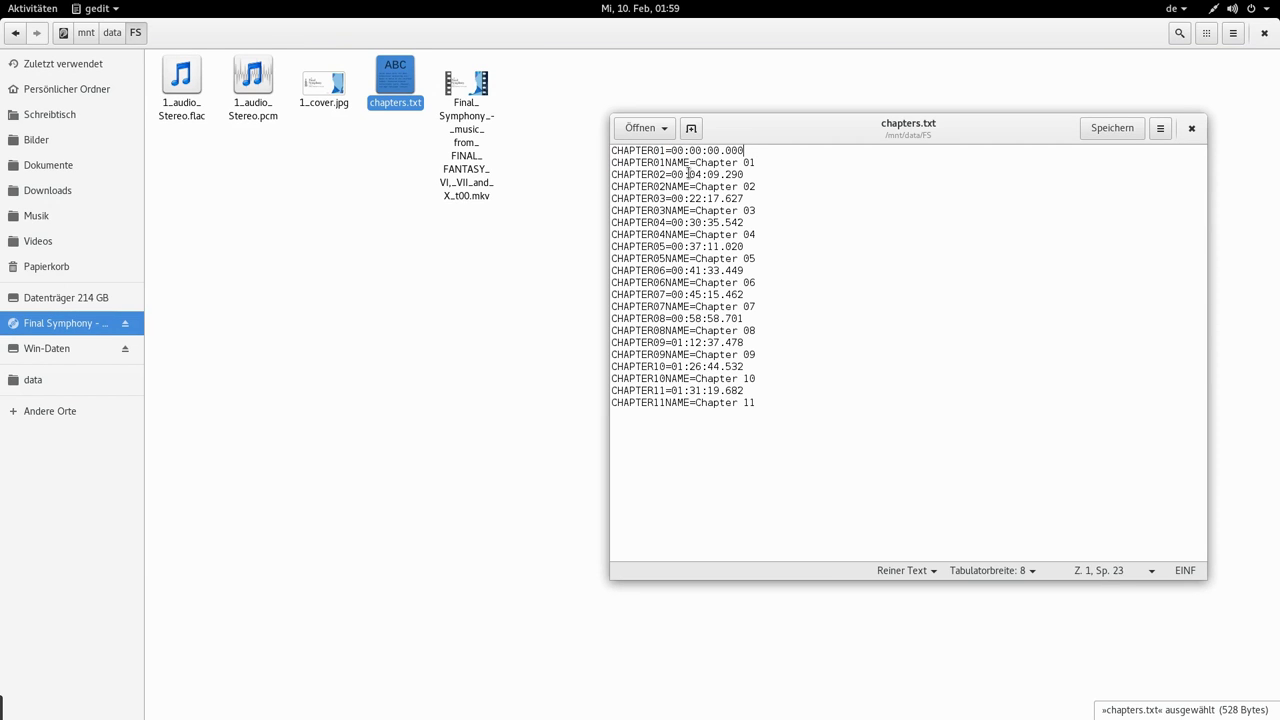
{"action": "left_click", "coordinate": [716, 187]}
{"action": "left_click", "coordinate": [688, 174]}
- Examine chapter 11's timestamp 01:31:19.682
{"action": "left_click", "coordinate": [677, 391]}
{"action": "double_click", "coordinate": [713, 391]}
{"action": "double_click", "coordinate": [735, 391]}
{"action": "left_click", "coordinate": [748, 391]}
{"action": "left_click_drag", "start_coordinate": [763, 131], "coordinate": [689, 134]}
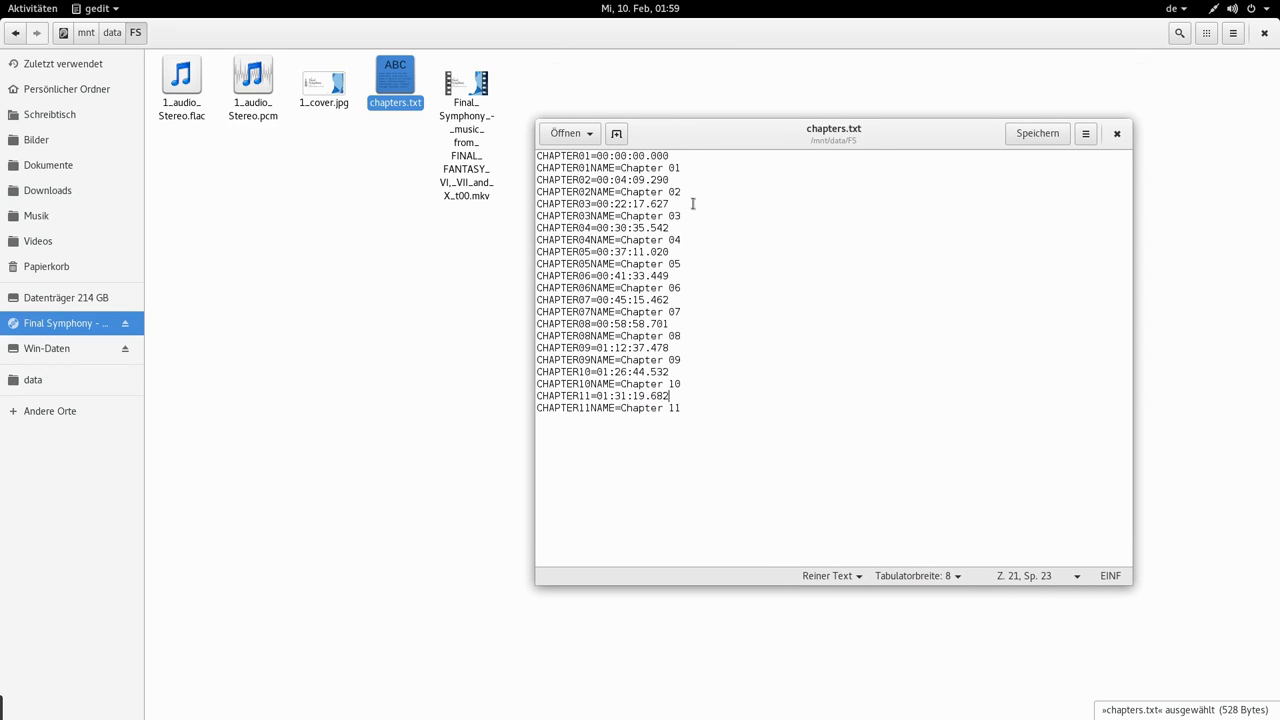
{"action": "left_click_drag", "start_coordinate": [737, 143], "coordinate": [793, 140]}
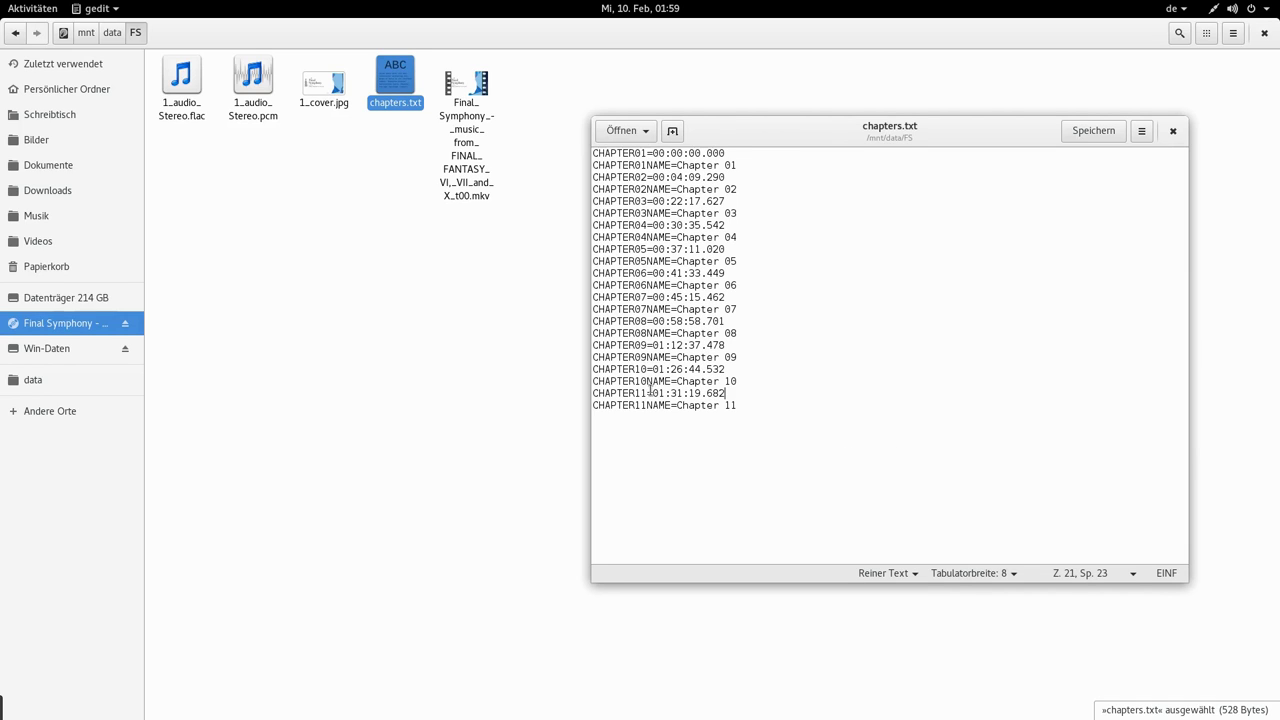
{"action": "left_click_drag", "start_coordinate": [653, 393], "coordinate": [745, 395]}
{"action": "key", "text": "ctrl+c"}
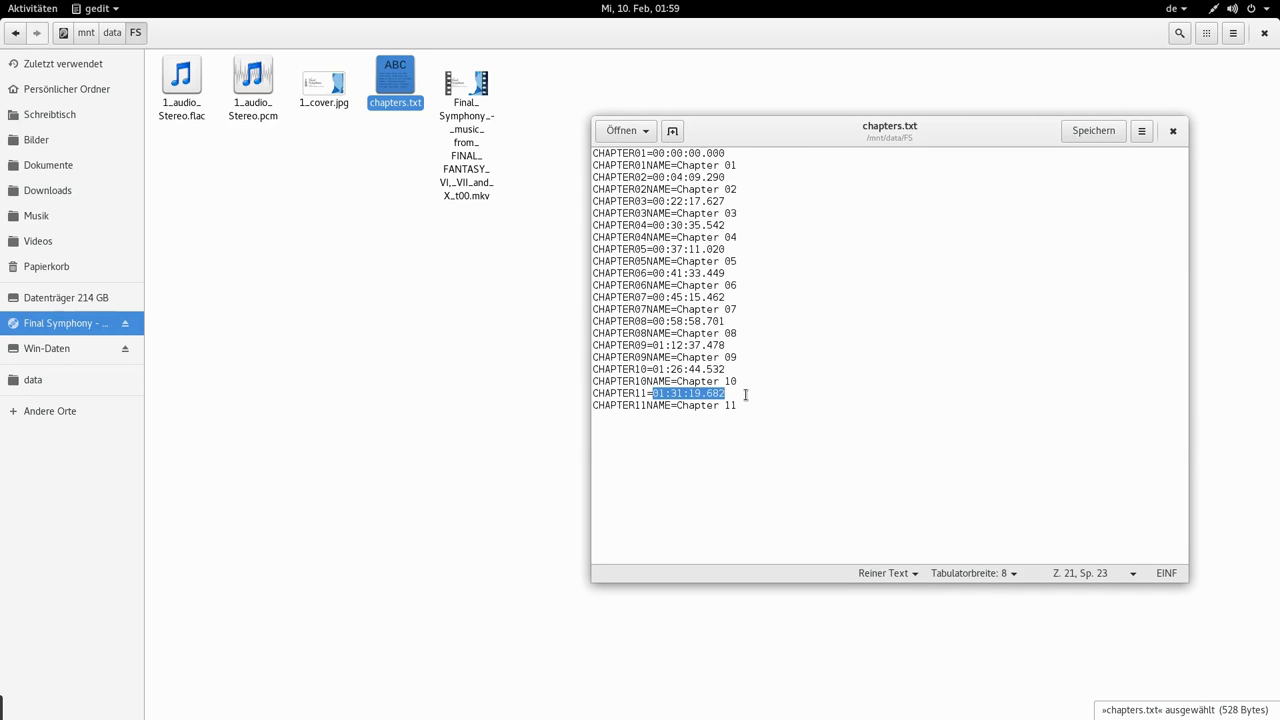
- Add blank lines after the Chapter 11 name line and bring up the Activities overview
{"action": "key", "text": "Down"}
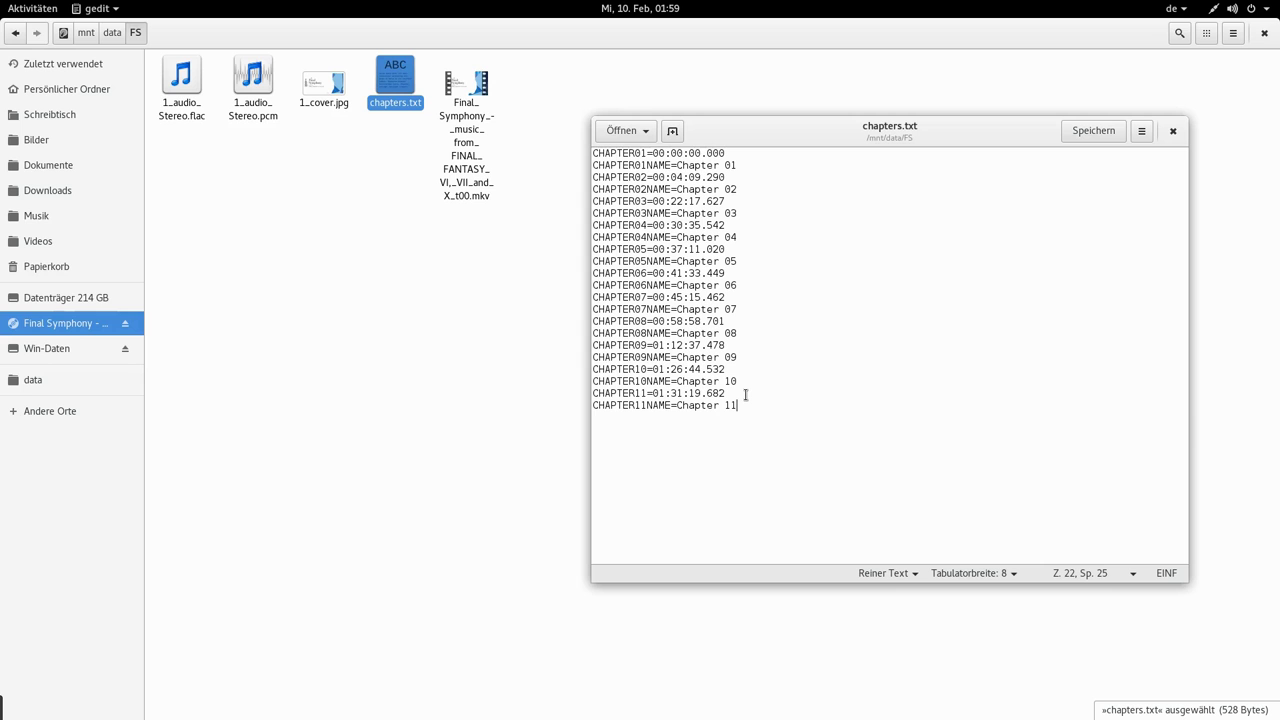
{"action": "key", "text": "Return"}
{"action": "key", "text": "Return"}
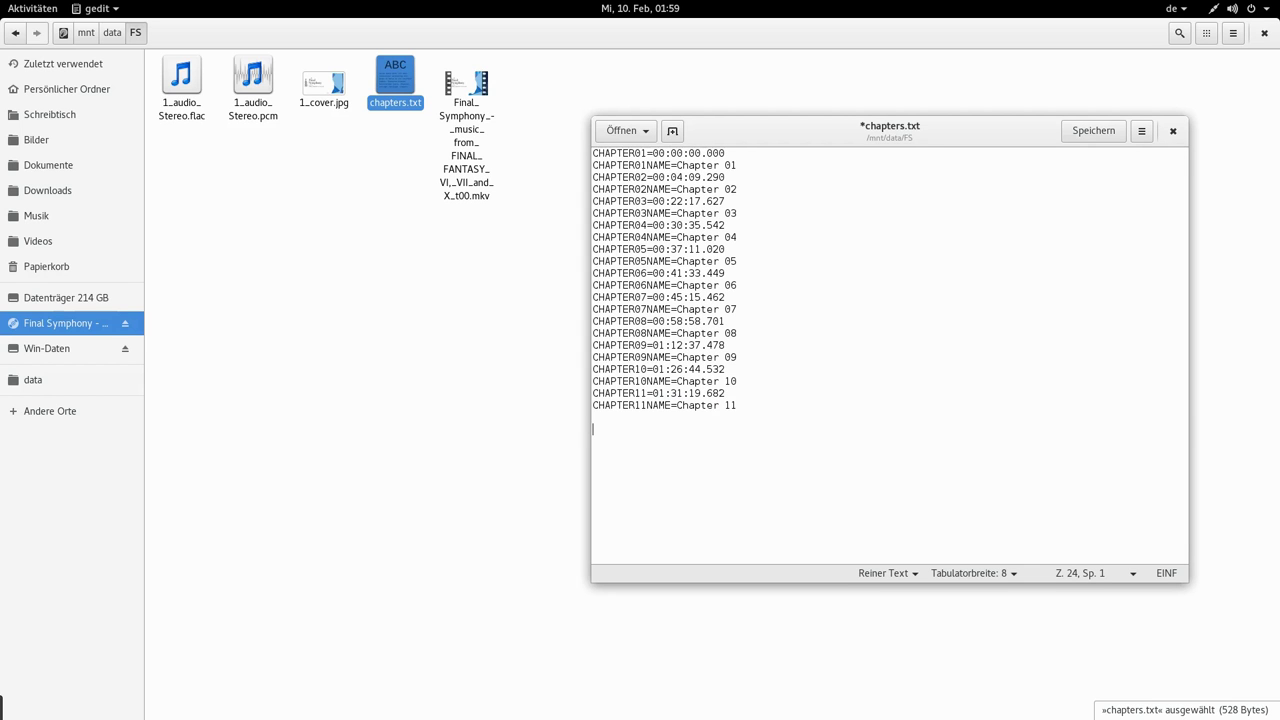
{"action": "key", "text": "super"}
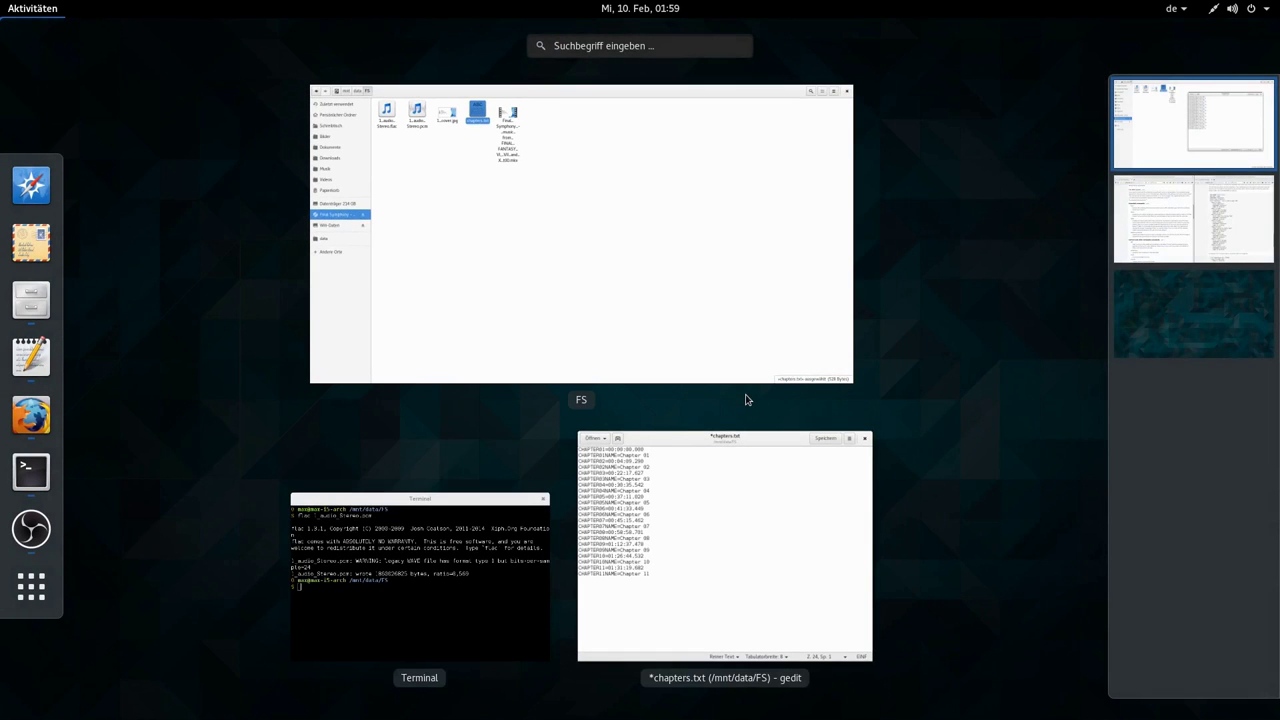
- Bring the Terminal window to the front and enlarge its font
{"action": "key", "text": "super"}
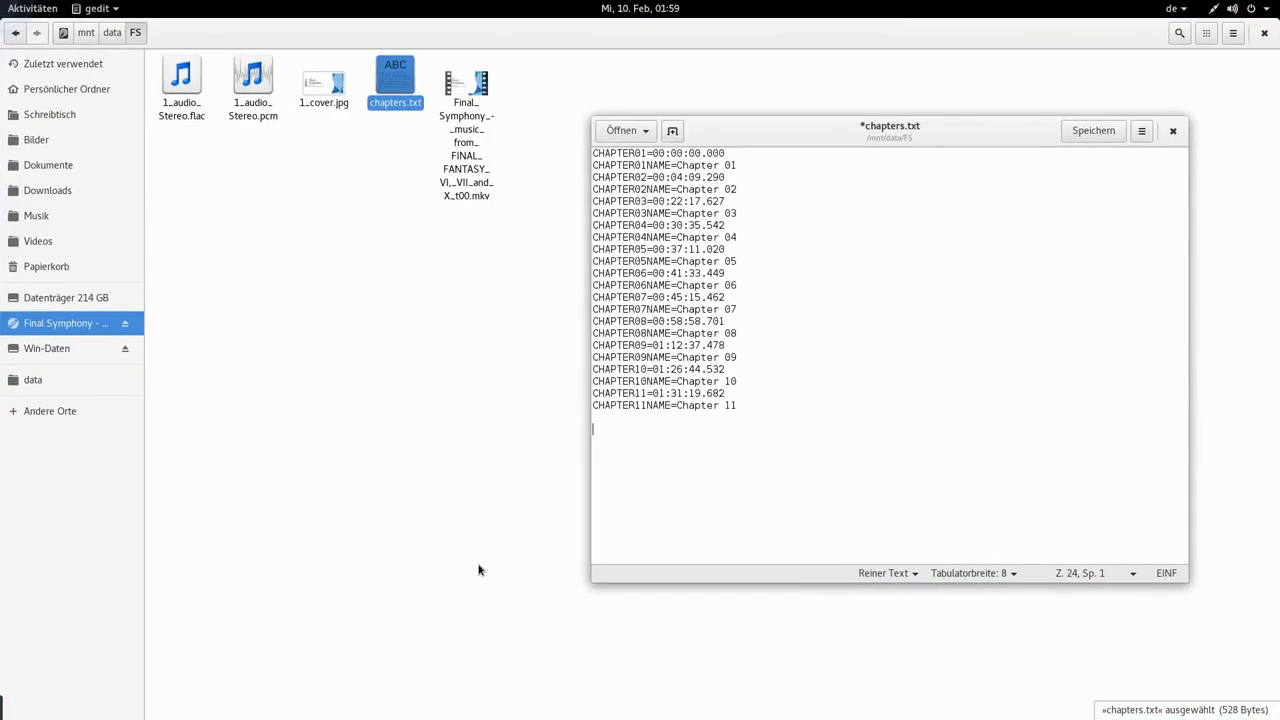
{"action": "key", "text": "super"}
{"action": "left_click", "coordinate": [470, 512]}
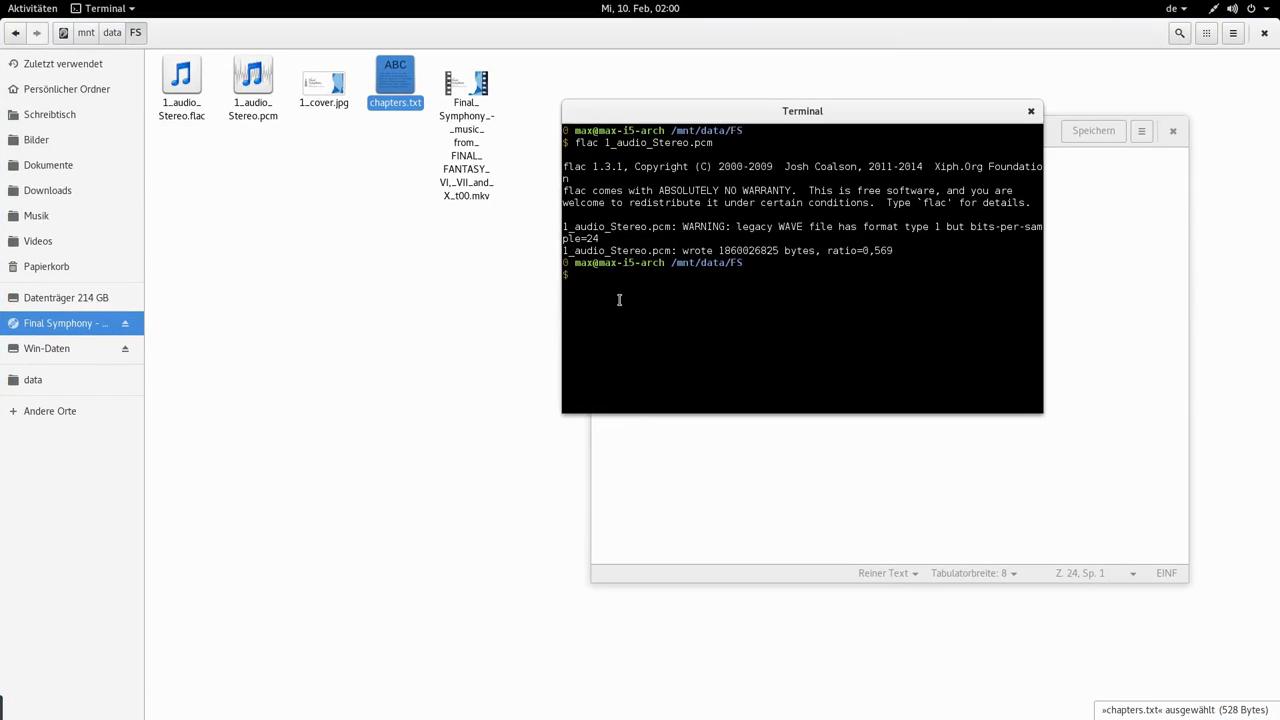
{"action": "key", "text": "ctrl+plus"}
{"action": "key", "text": "ctrl+plus"}
{"action": "key", "text": "ctrl+plus"}
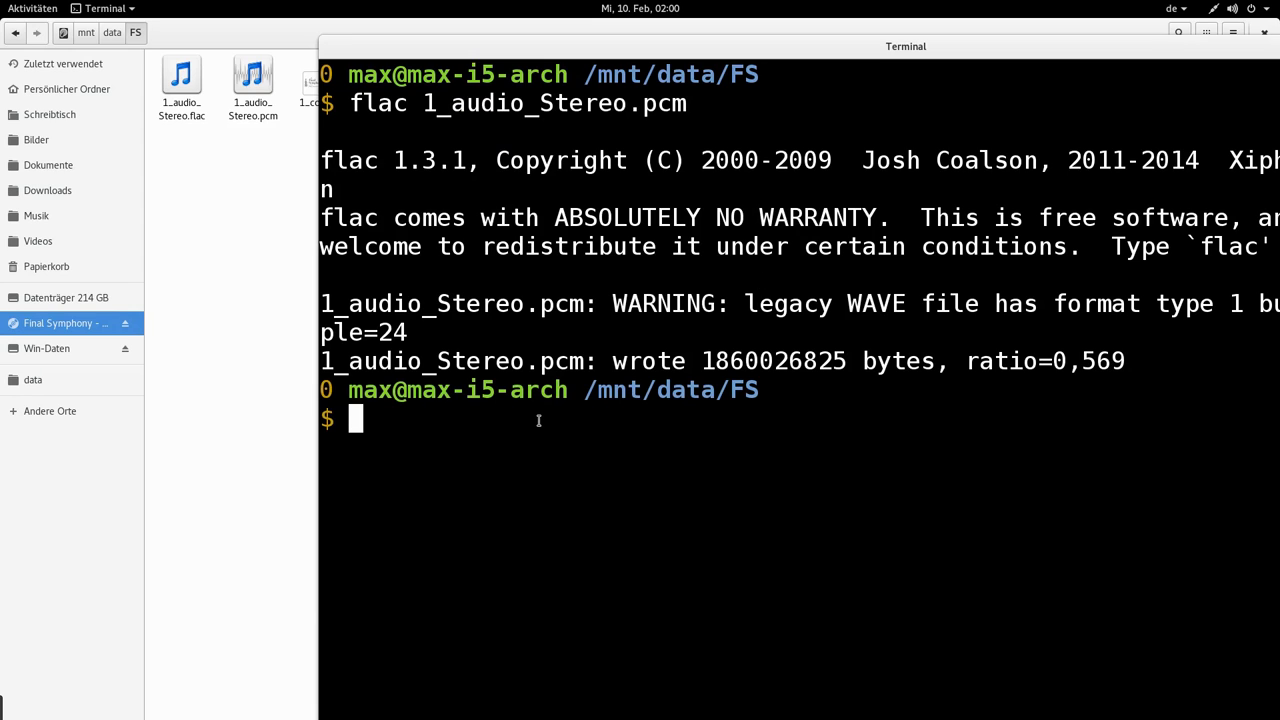
- Echo the chapter time 01:31:19.682, then start rewriting it as 91:19: in minutes
{"action": "key", "text": "ctrl+shift+v"}
{"action": "key", "text": "Home"}
{"action": "type", "text": "ech"}
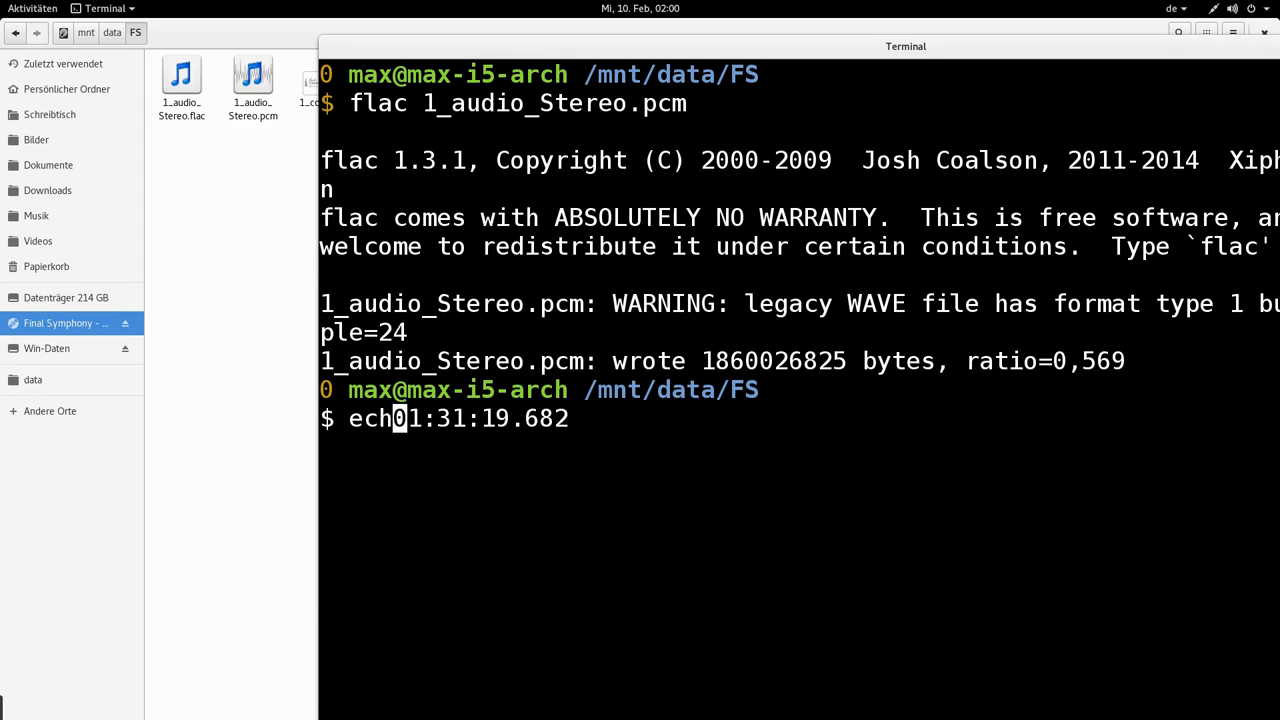
{"action": "type", "text": "o"}
{"action": "key", "text": "Return"}
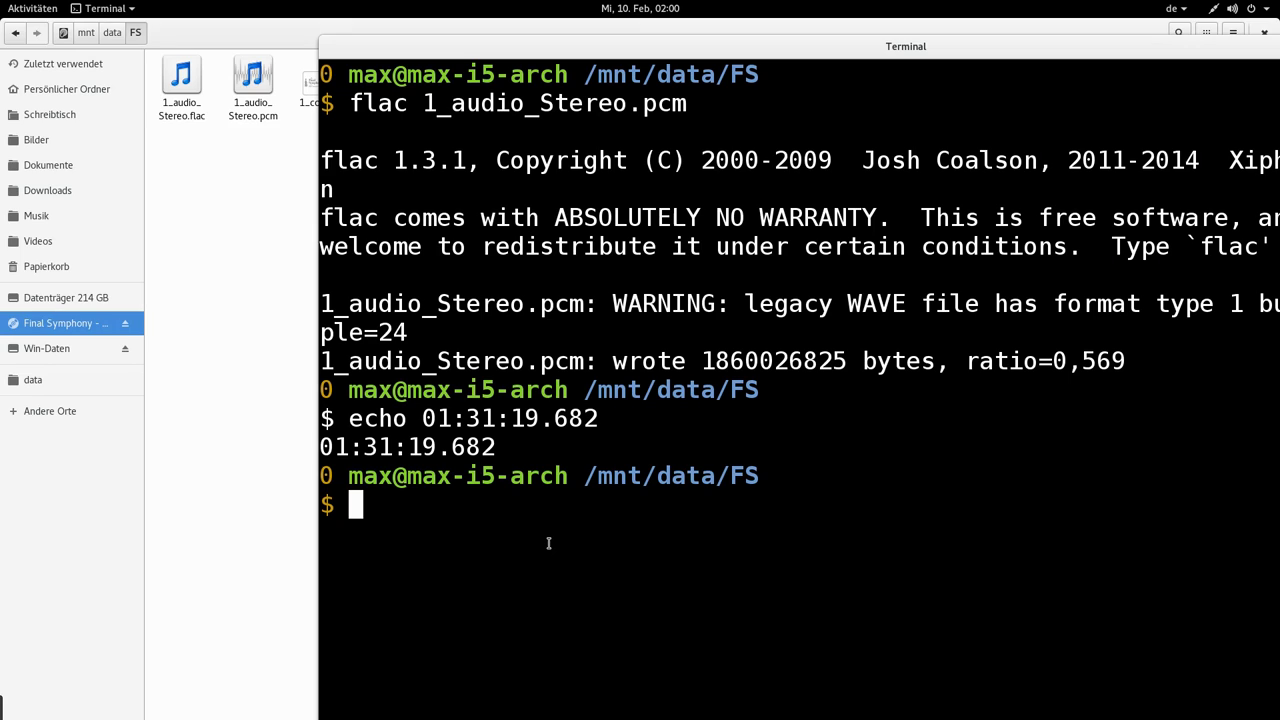
{"action": "type", "text": "91:"}
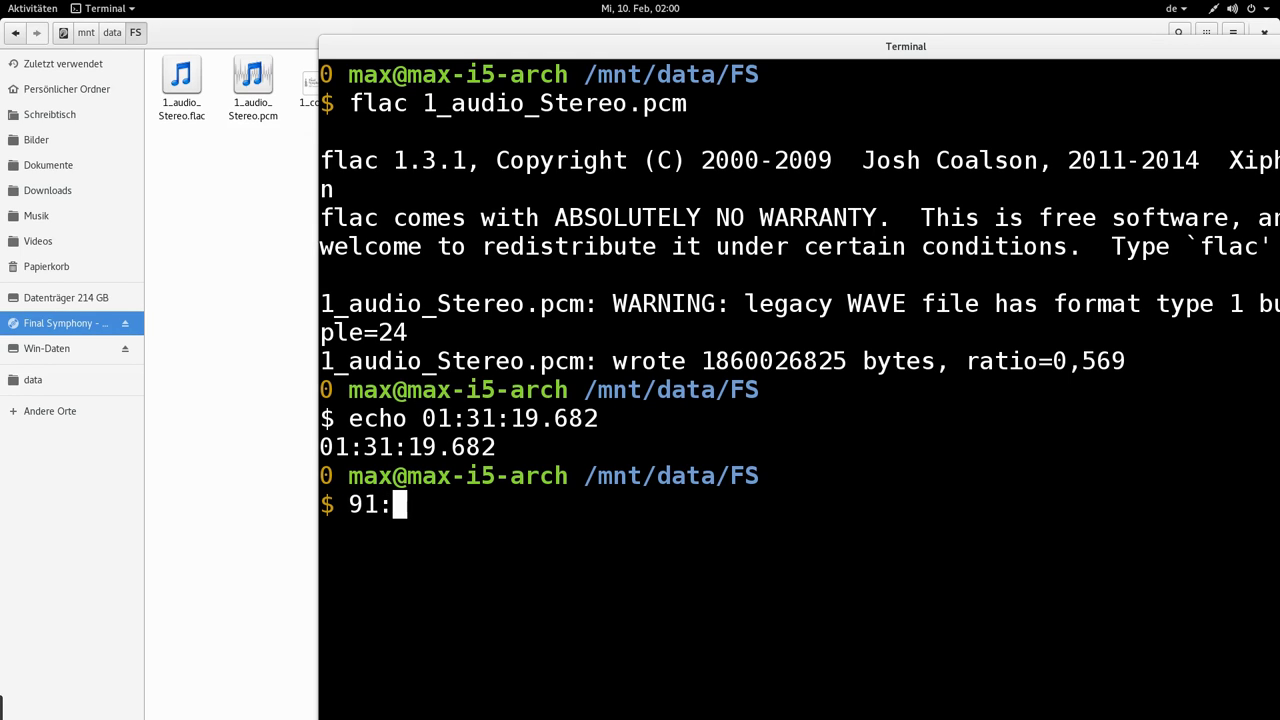
{"action": "type", "text": "19:"}
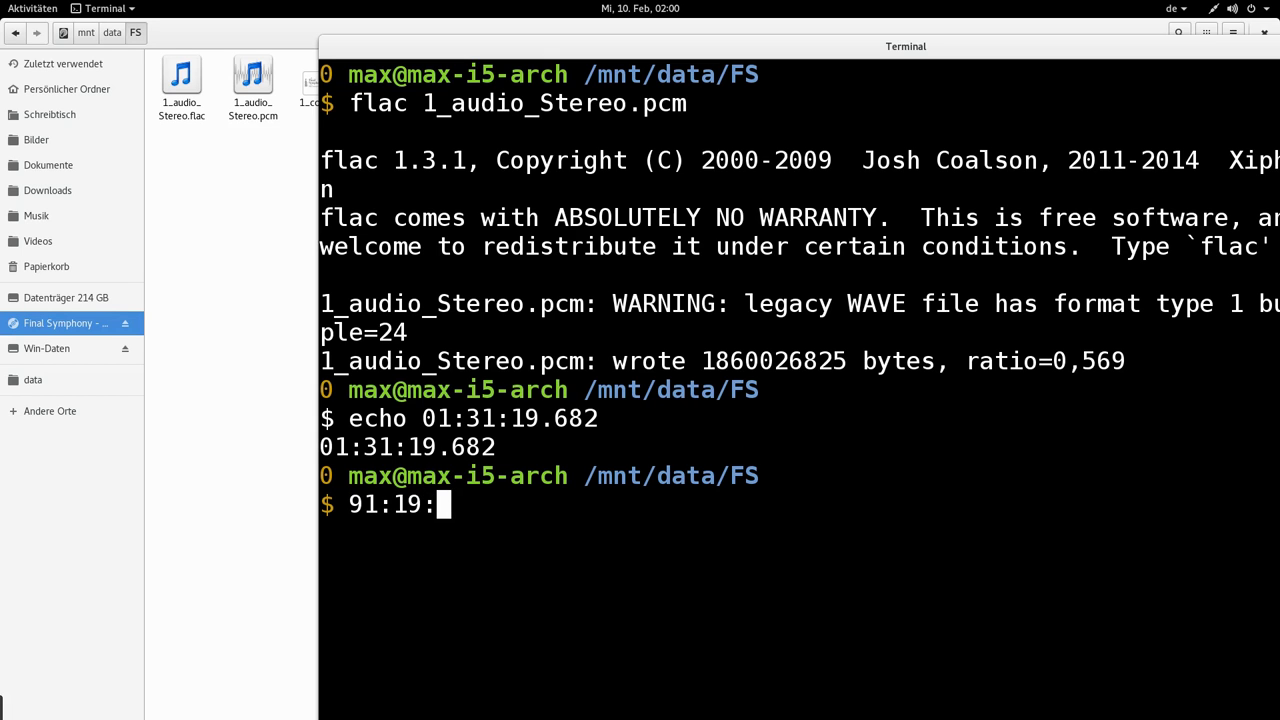
{"action": "key", "text": "super"}
- Launch the calculator and compute 75*0,682, getting 51,15
{"action": "type", "text": "rec"}
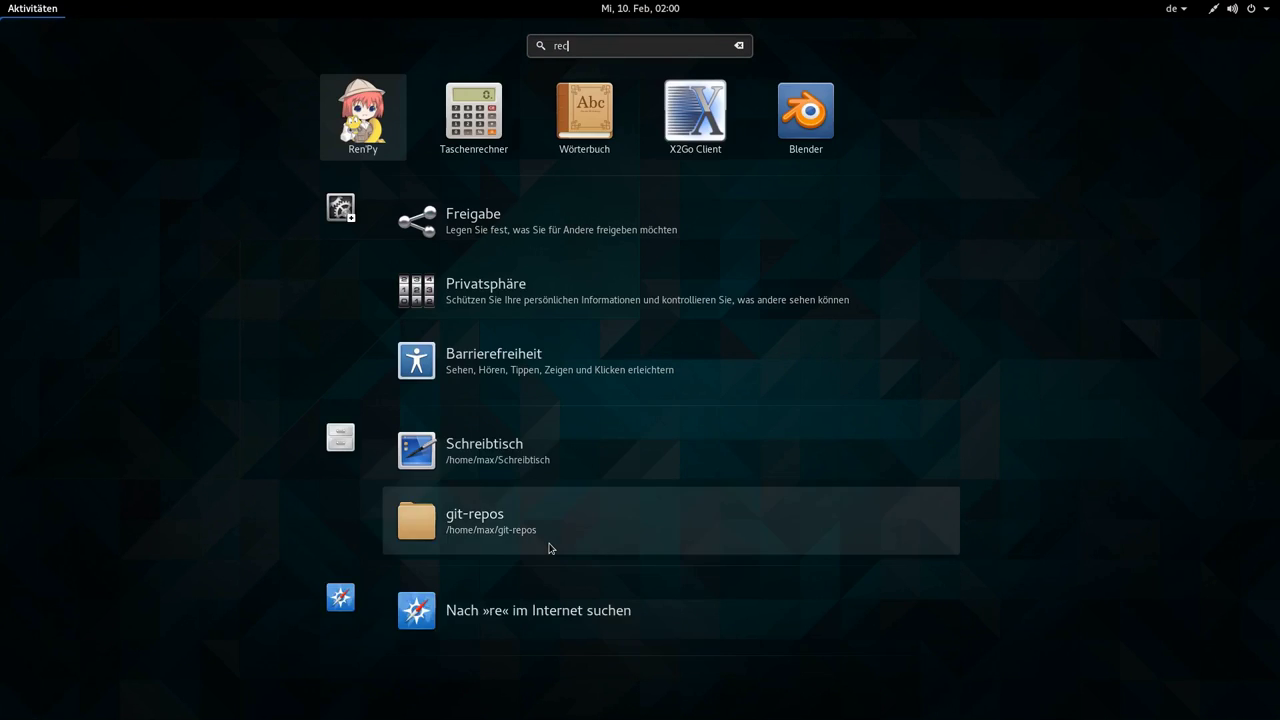
{"action": "key", "text": "Return"}
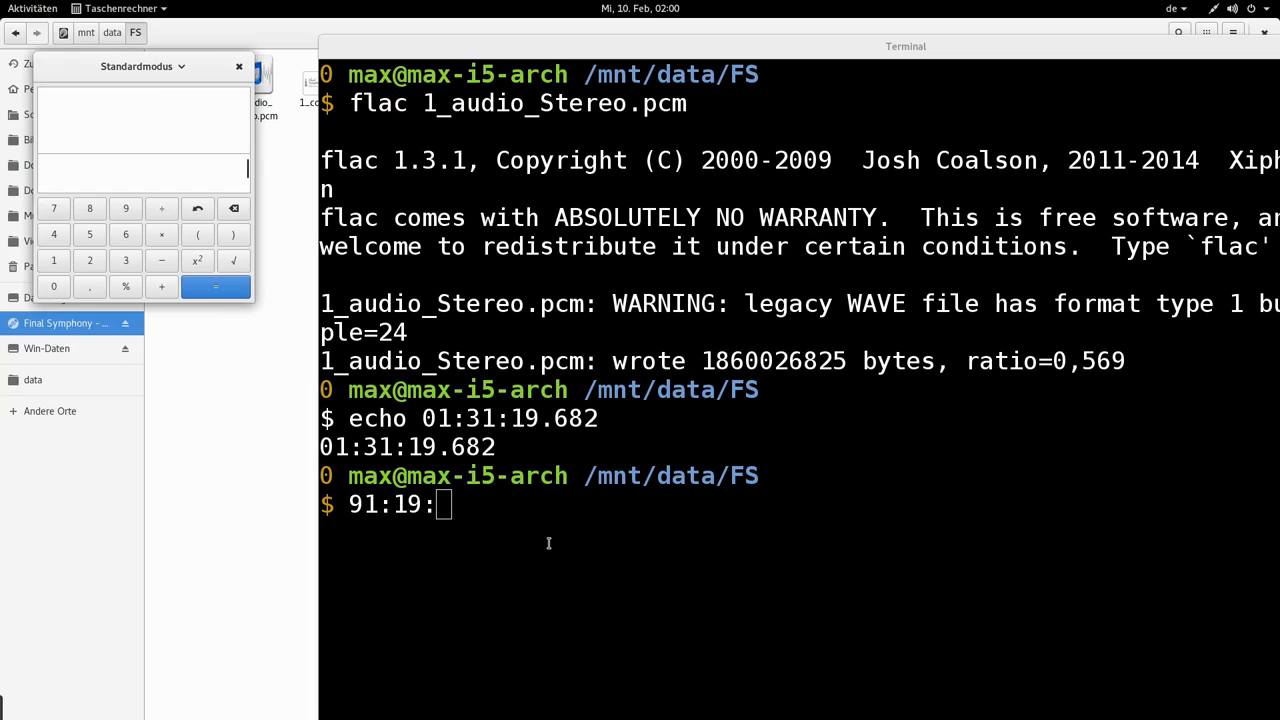
{"action": "left_click_drag", "start_coordinate": [78, 56], "coordinate": [872, 161]}
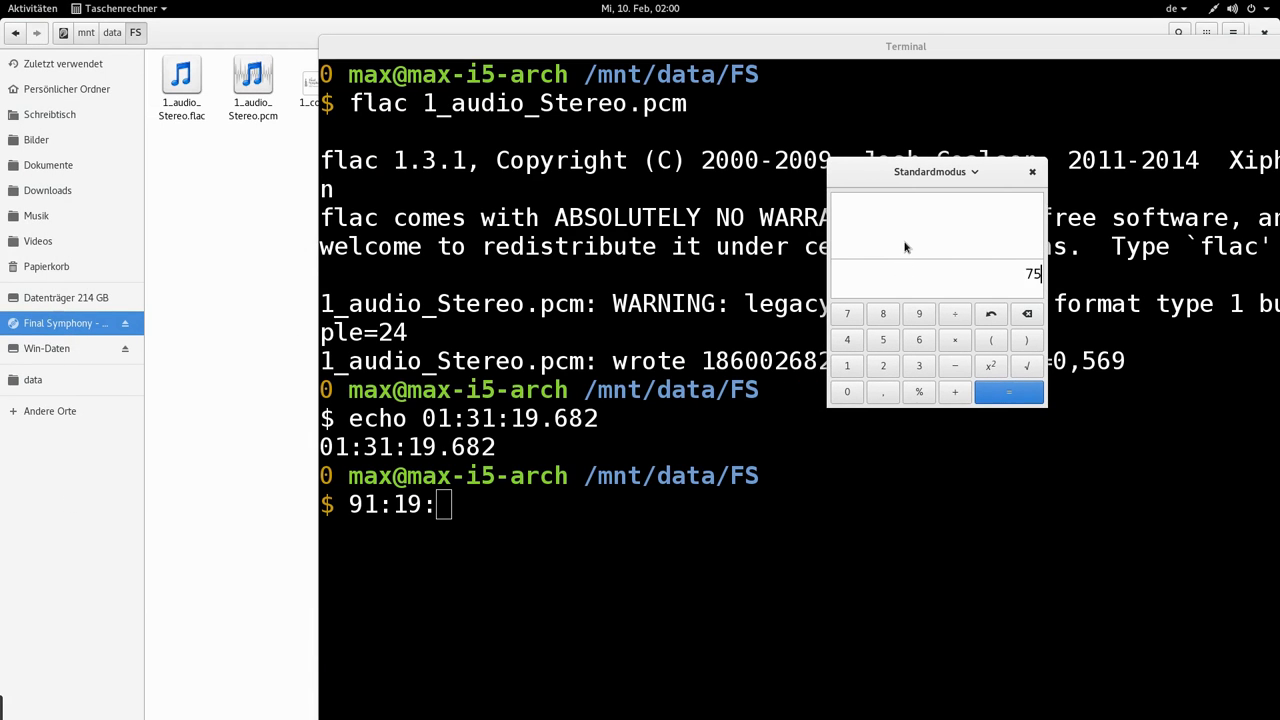
{"action": "type", "text": "75*"}
{"action": "type", "text": "0,"}
{"action": "type", "text": "682"}
{"action": "key", "text": "Return"}
{"action": "left_click_drag", "start_coordinate": [951, 274], "coordinate": [1042, 273]}
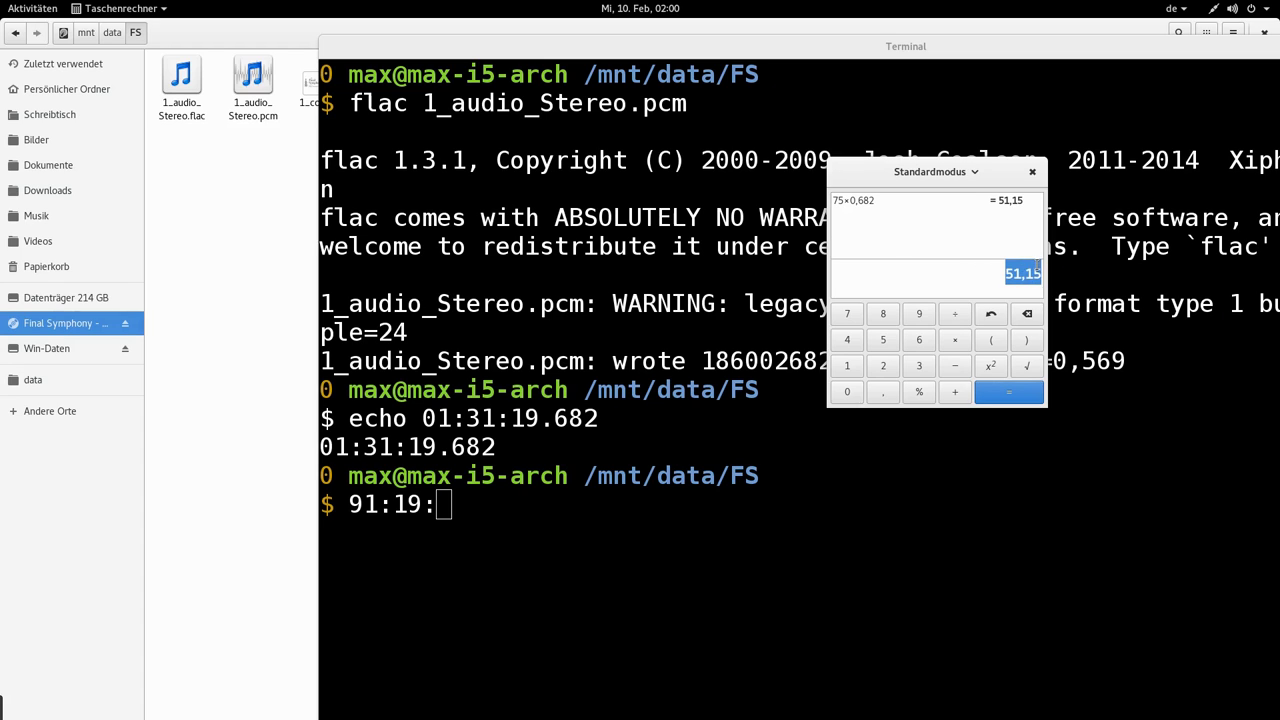
{"action": "left_click", "coordinate": [1025, 270]}
- Complete the converted time in the terminal as 91:19:51
{"action": "left_click", "coordinate": [521, 515]}
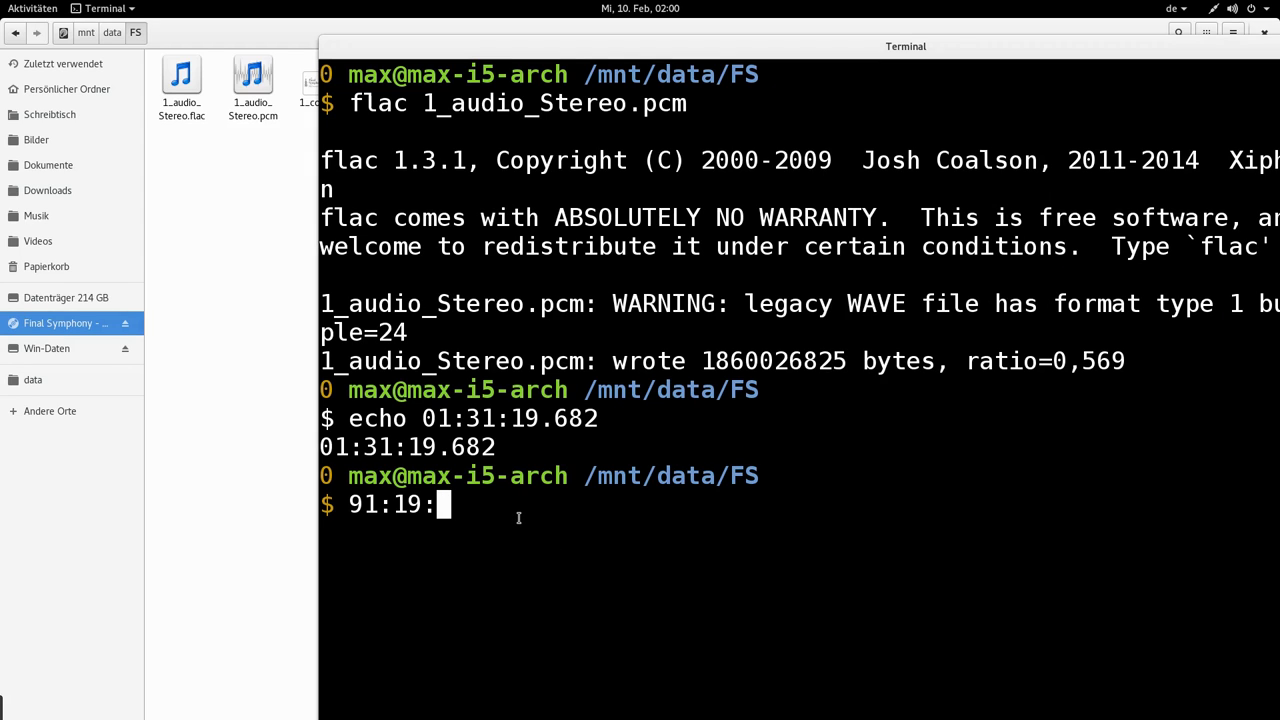
{"action": "type", "text": "51"}
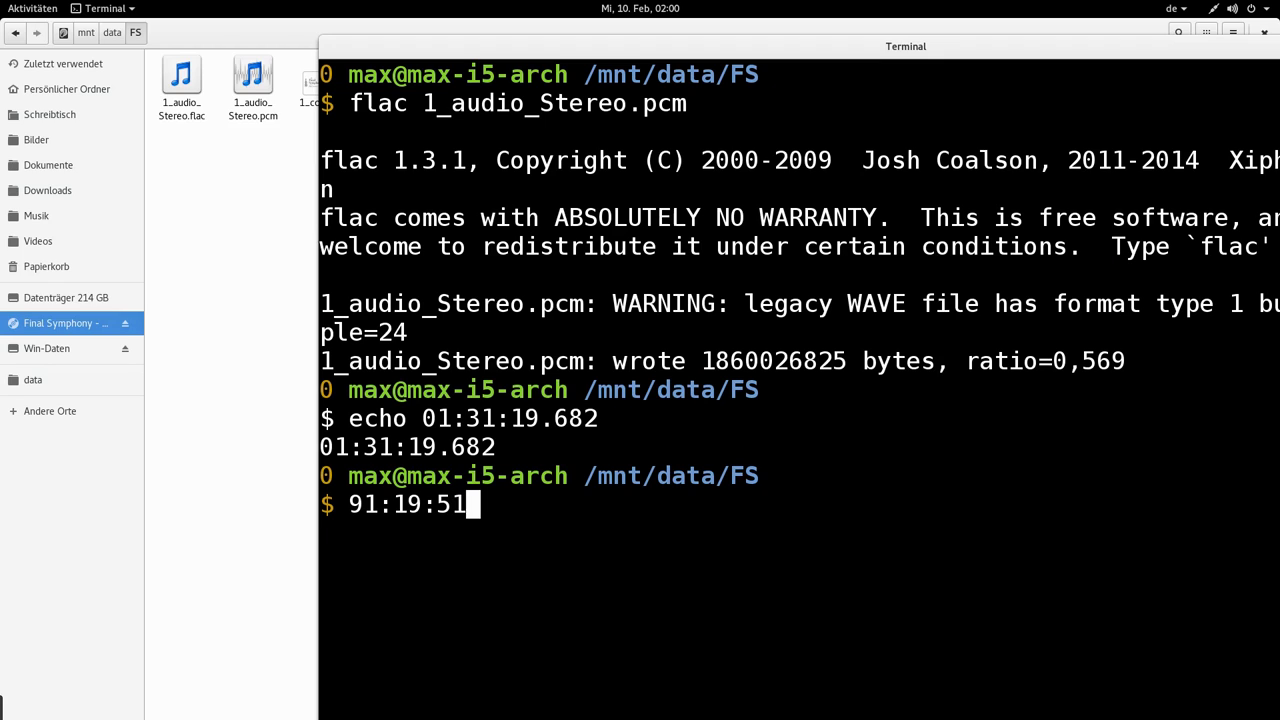
{"action": "mouse_move", "coordinate": [359, 497]}
{"action": "left_mouse_down"}
{"action": "mouse_move", "coordinate": [472, 506]}
{"action": "mouse_move", "coordinate": [360, 505]}
{"action": "left_mouse_up"}
{"action": "left_click", "coordinate": [361, 505]}
{"action": "double_click", "coordinate": [918, 46]}
{"action": "mouse_move", "coordinate": [858, 28]}
{"action": "left_mouse_down"}
{"action": "mouse_move", "coordinate": [789, 109]}
{"action": "mouse_move", "coordinate": [857, 51]}
{"action": "mouse_move", "coordinate": [860, 68]}
{"action": "mouse_move", "coordinate": [820, 35]}
{"action": "mouse_move", "coordinate": [862, 53]}
{"action": "left_mouse_up"}
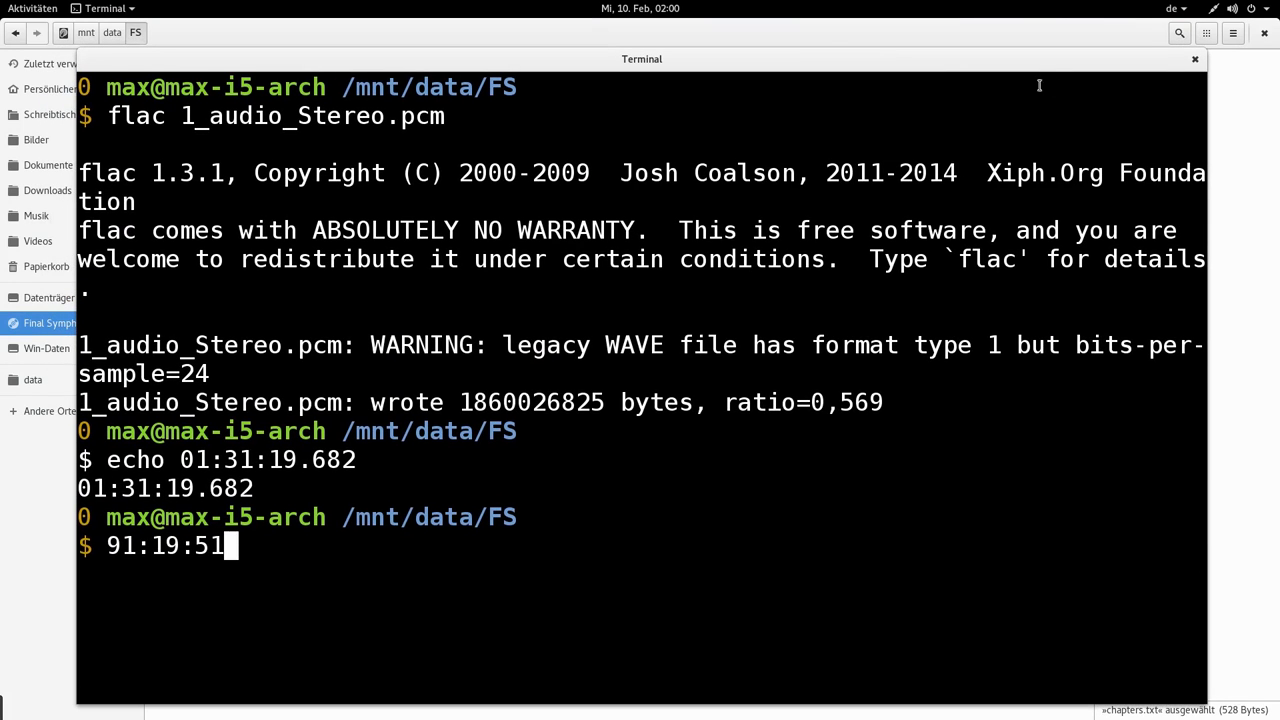
- Close the terminal, discard unsaved chapters.txt changes, and add Final Symphony.cue to the FS folder
{"action": "left_click", "coordinate": [1195, 62]}
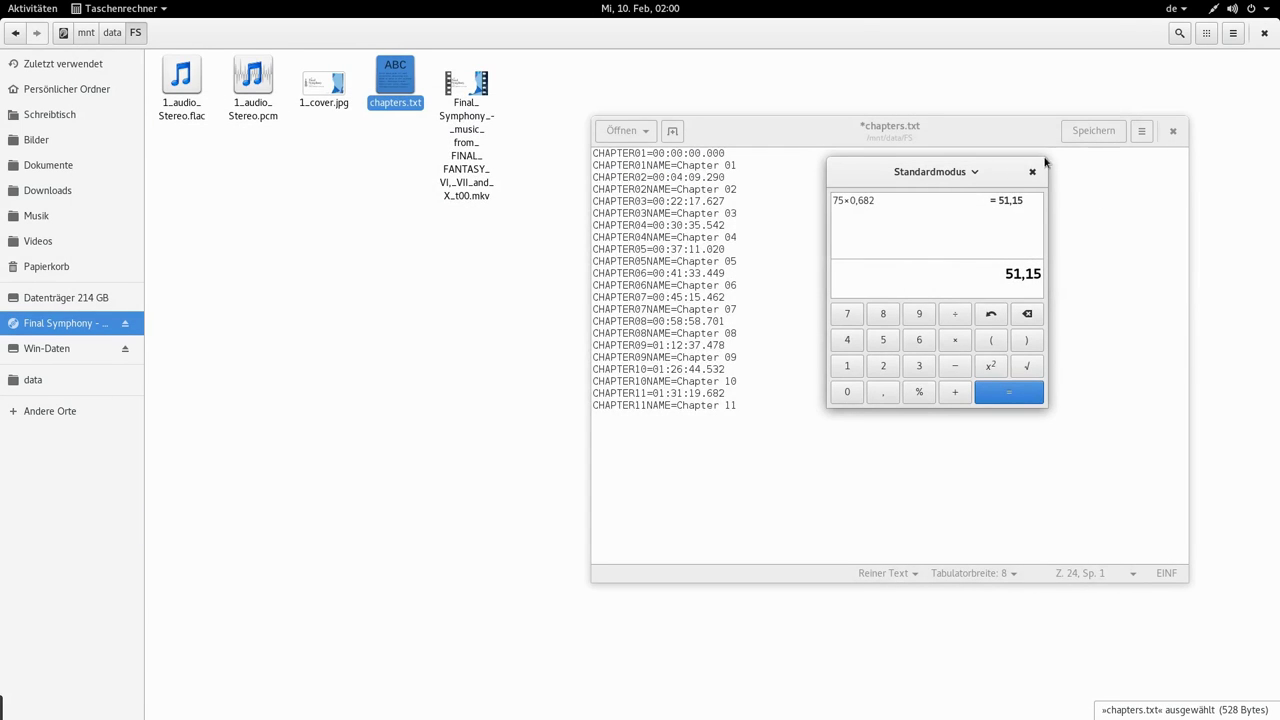
{"action": "left_click", "coordinate": [1173, 134]}
{"action": "left_click", "coordinate": [782, 403]}
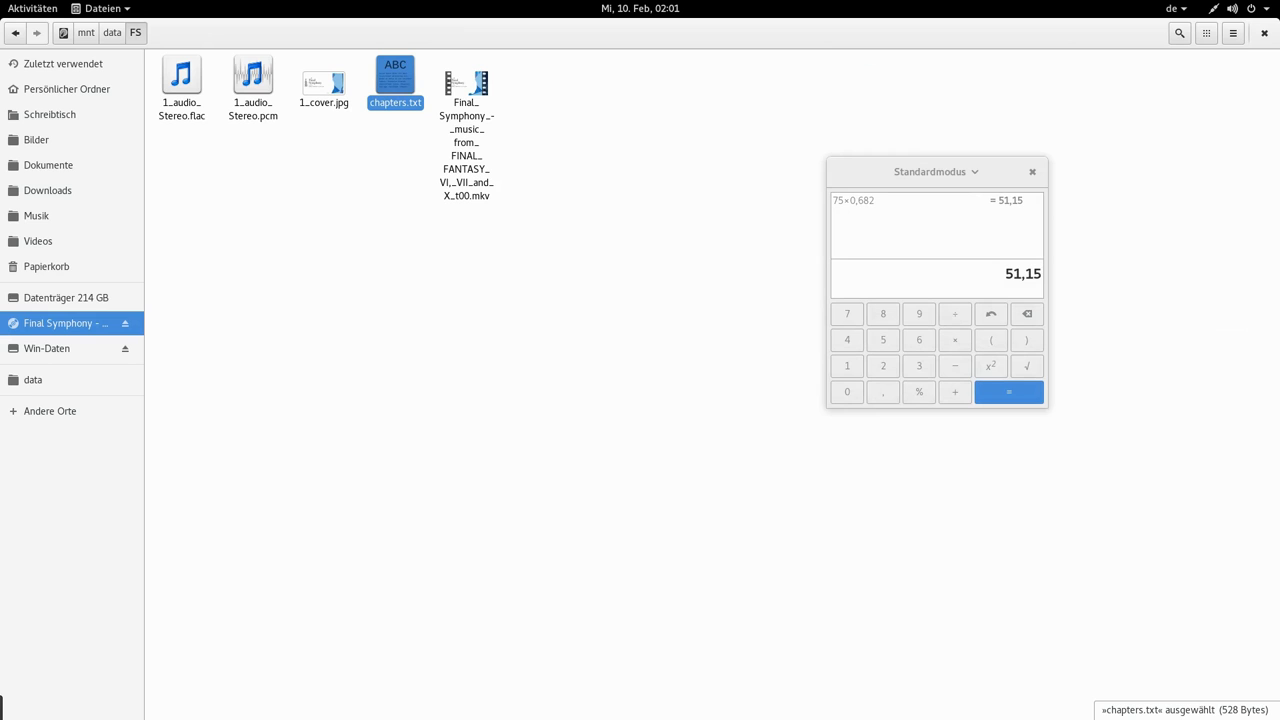
{"action": "left_click_drag", "start_coordinate": [1265, 566], "coordinate": [323, 423]}
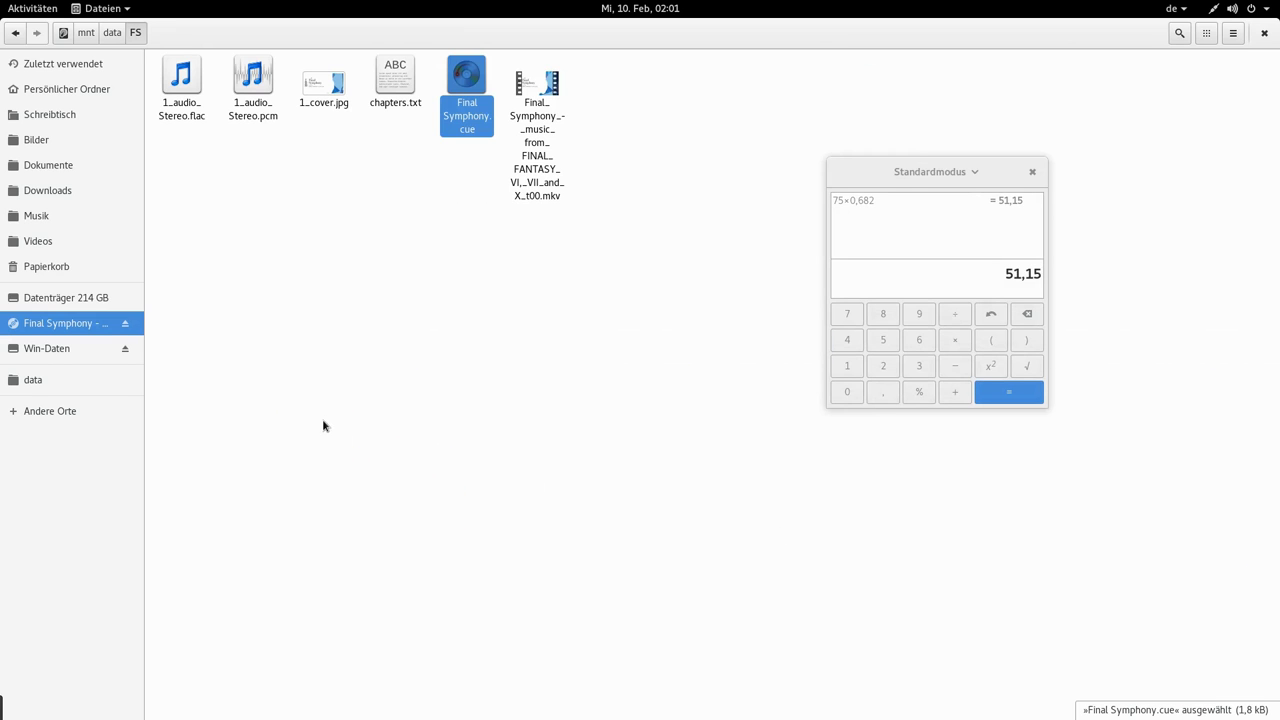
- Open Final Symphony.cue in gedit and check that its FILE line names Final Symphony
{"action": "right_click", "coordinate": [478, 108]}
{"action": "left_click", "coordinate": [510, 116]}
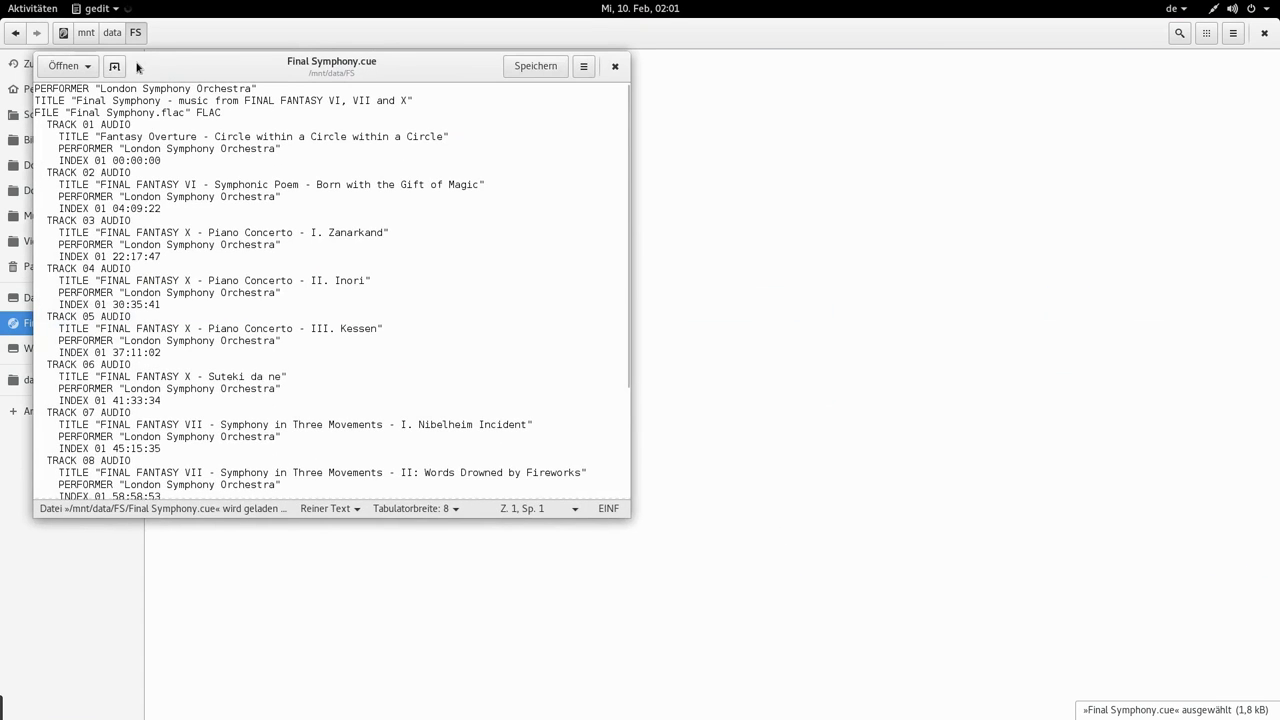
{"action": "left_click_drag", "start_coordinate": [137, 66], "coordinate": [530, 157]}
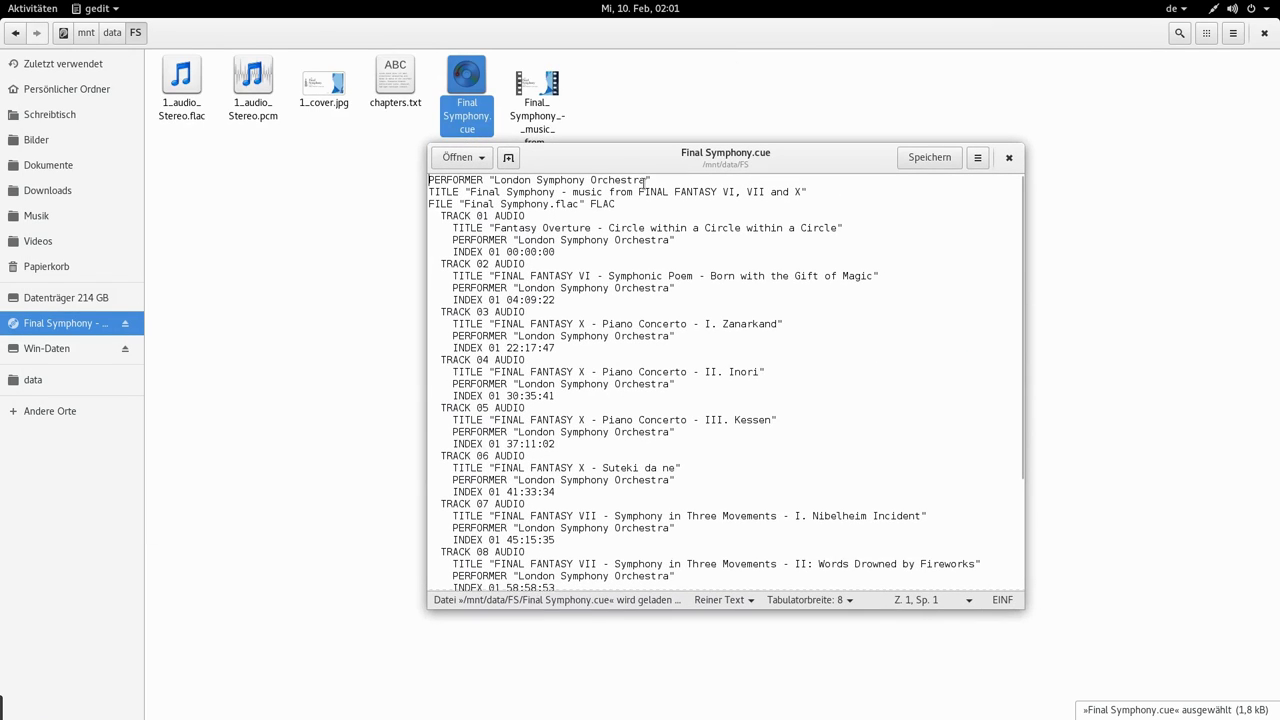
{"action": "left_click_drag", "start_coordinate": [484, 195], "coordinate": [746, 191]}
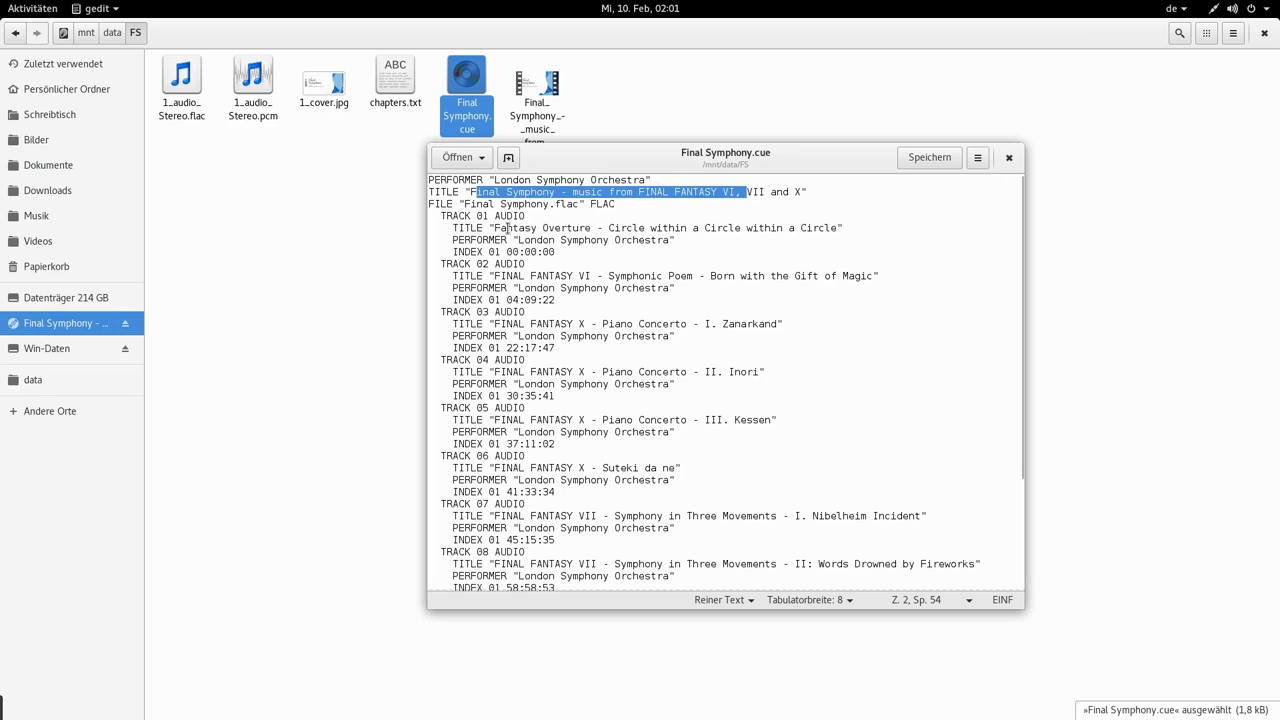
{"action": "scroll", "coordinate": [507, 228], "scroll_direction": "down", "scroll_amount": 2}
{"action": "scroll", "coordinate": [500, 218], "scroll_direction": "up", "scroll_amount": 2}
{"action": "left_click_drag", "start_coordinate": [429, 205], "coordinate": [598, 205]}
{"action": "left_click", "coordinate": [614, 205]}
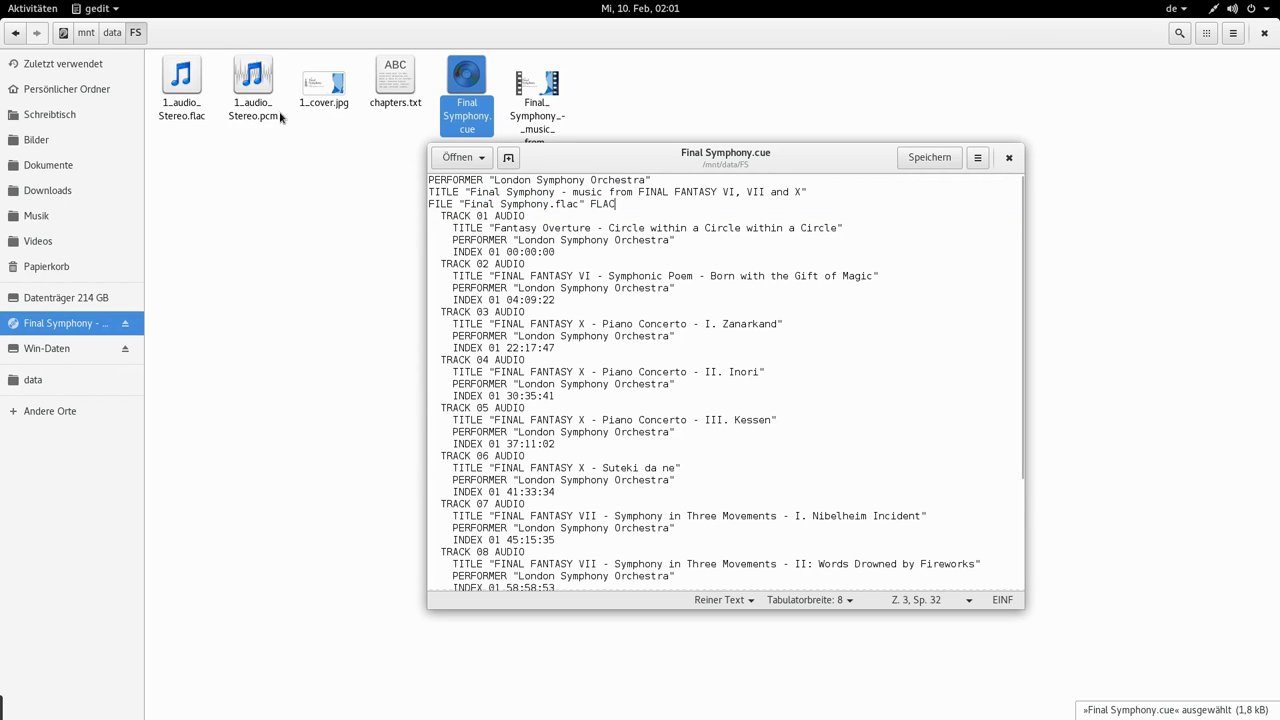
{"action": "left_click_drag", "start_coordinate": [465, 204], "coordinate": [556, 203]}
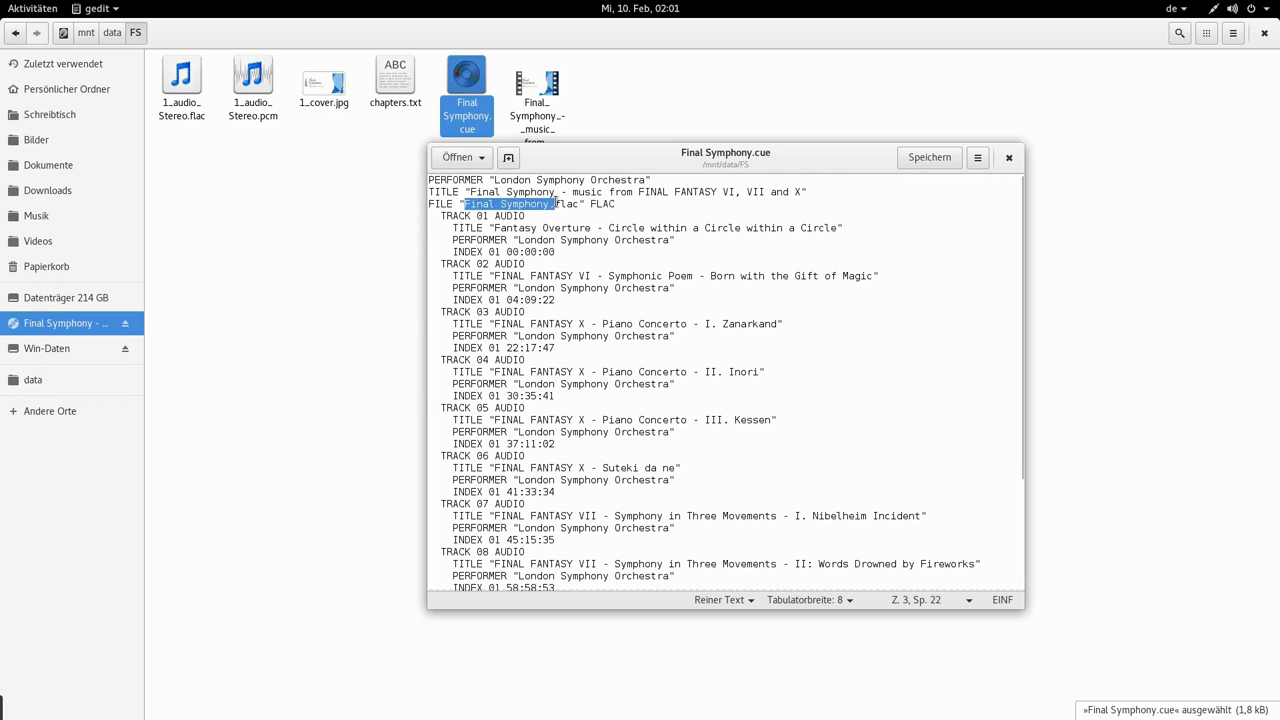
- Rename 1_audio_Stereo.flac to Final Symphony.flac
{"action": "left_click", "coordinate": [192, 108]}
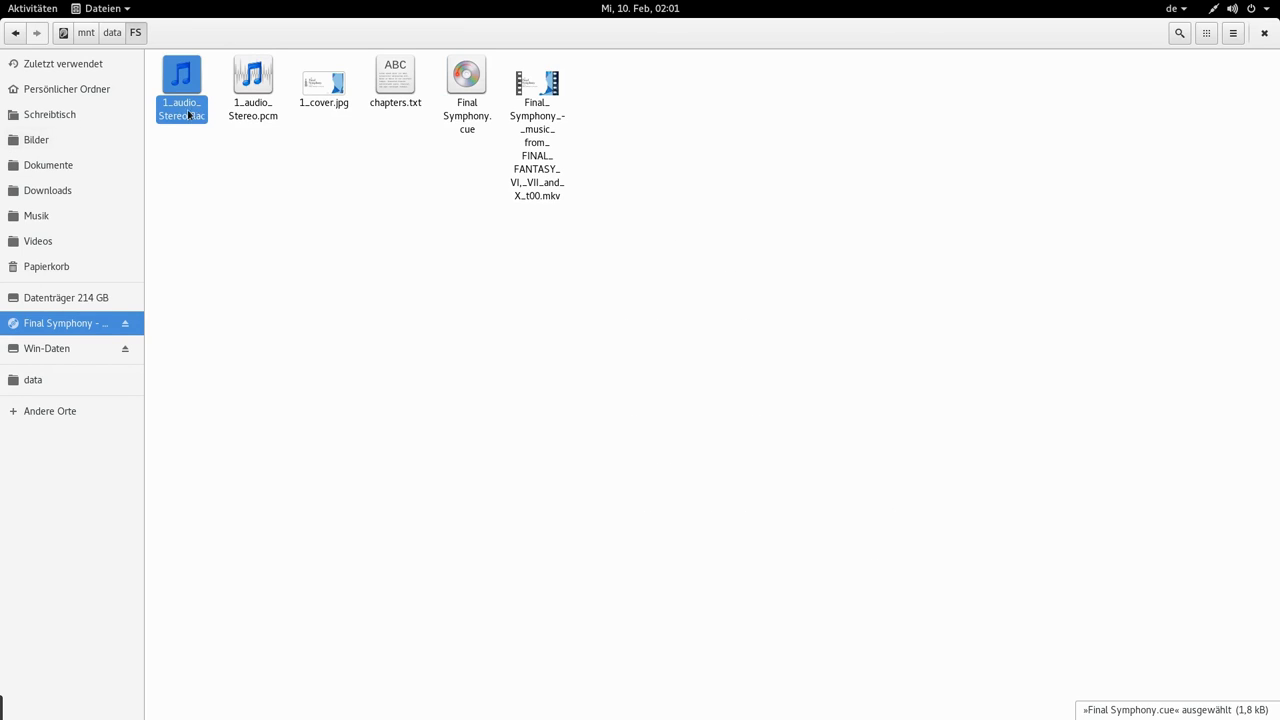
{"action": "key", "text": "F2"}
{"action": "type", "text": "Fin"}
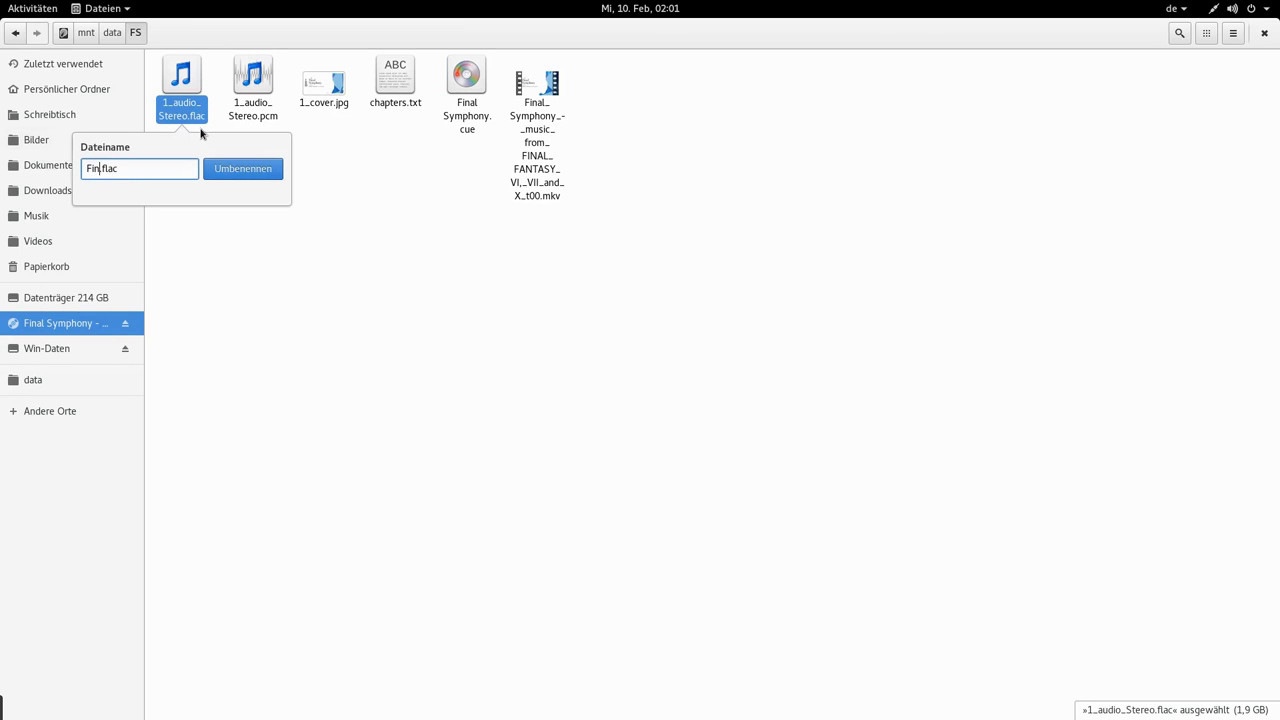
{"action": "type", "text": "al Symphony"}
{"action": "key", "text": "Return"}
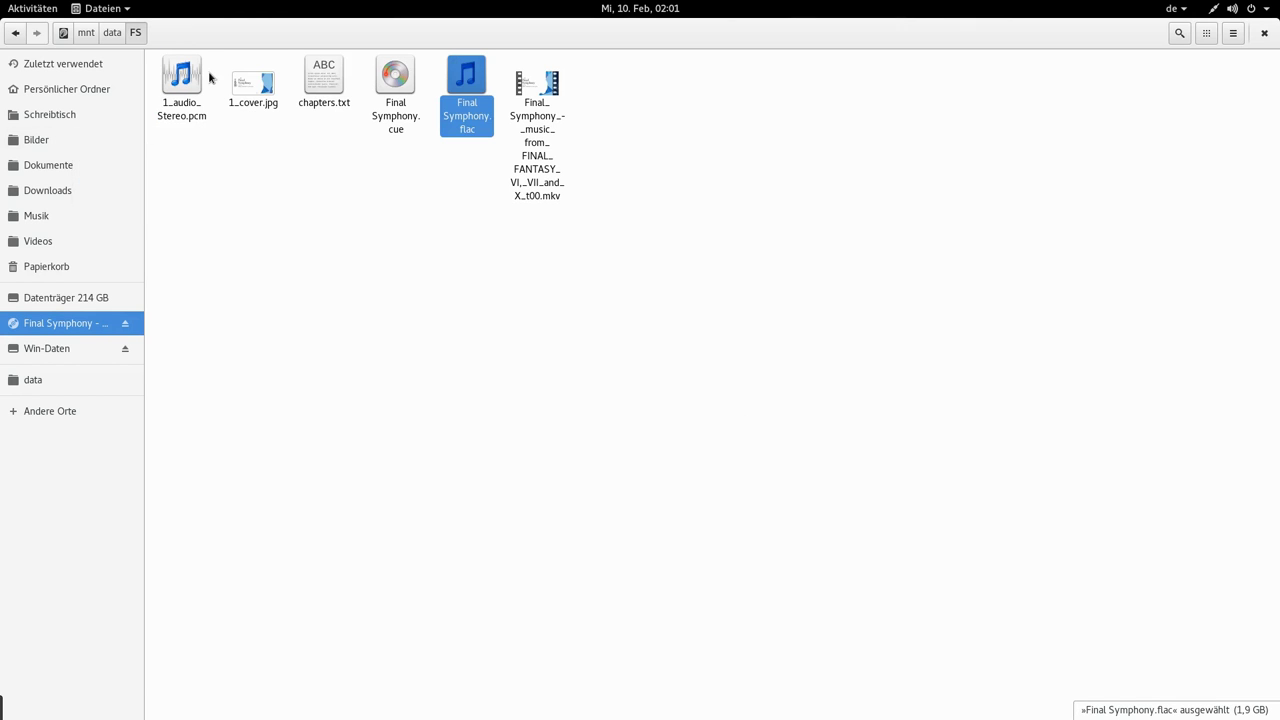
- Return to the cue sheet and examine the TRACK 08 entry and its title
{"action": "mouse_move", "coordinate": [0, 0]}
{"action": "left_click", "coordinate": [797, 346]}
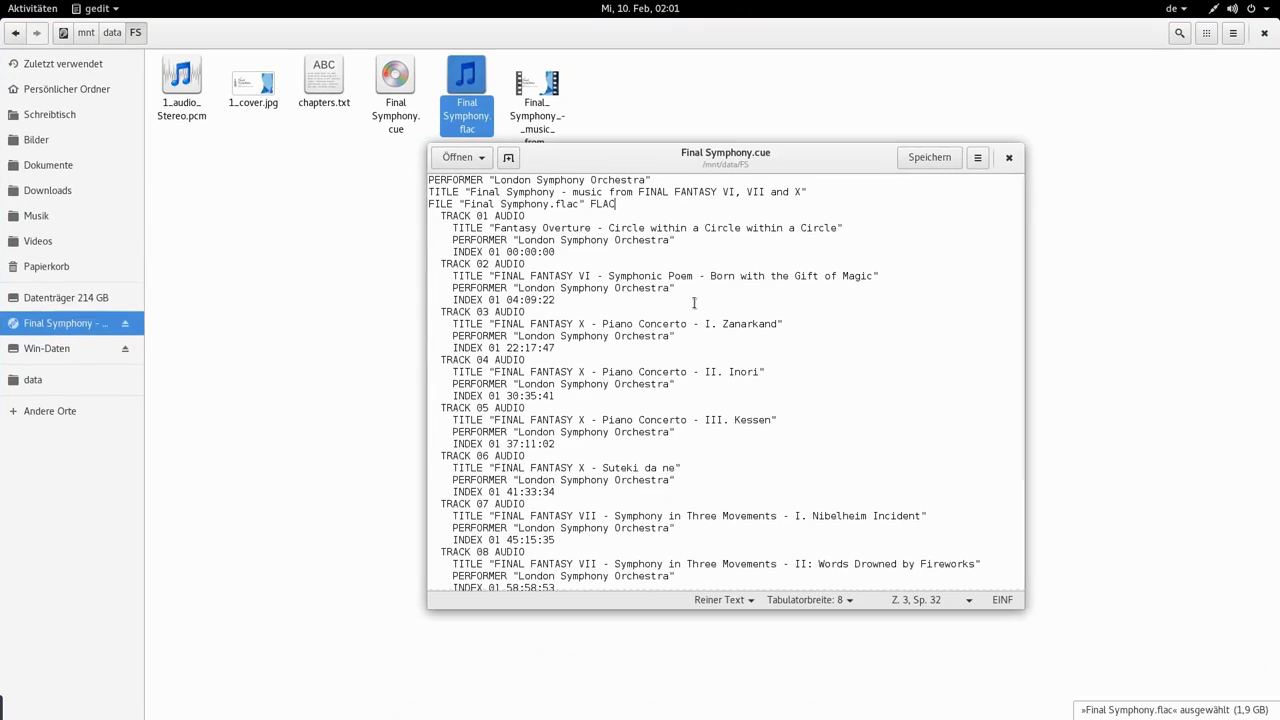
{"action": "scroll", "coordinate": [538, 270], "scroll_direction": "down", "scroll_amount": 3}
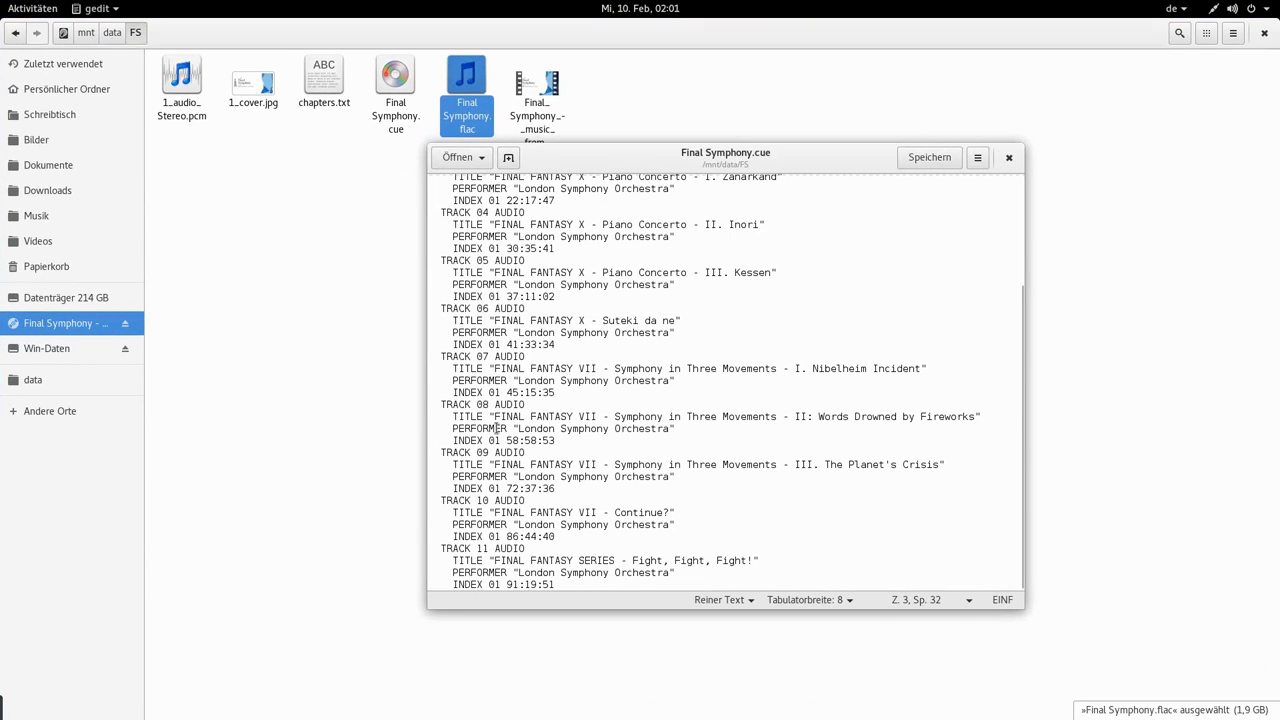
{"action": "left_click_drag", "start_coordinate": [445, 403], "coordinate": [532, 405]}
{"action": "left_click", "coordinate": [532, 405]}
{"action": "left_click_drag", "start_coordinate": [443, 403], "coordinate": [530, 404]}
{"action": "left_click", "coordinate": [526, 404]}
{"action": "left_click_drag", "start_coordinate": [456, 418], "coordinate": [740, 410]}
{"action": "left_click", "coordinate": [733, 422]}
- Check track 8's INDEX 01 time of 58:58:53 in the cue sheet
{"action": "left_click_drag", "start_coordinate": [455, 438], "coordinate": [556, 441]}
{"action": "left_click", "coordinate": [540, 450]}
{"action": "triple_click", "coordinate": [558, 440]}
{"action": "left_click", "coordinate": [558, 440]}
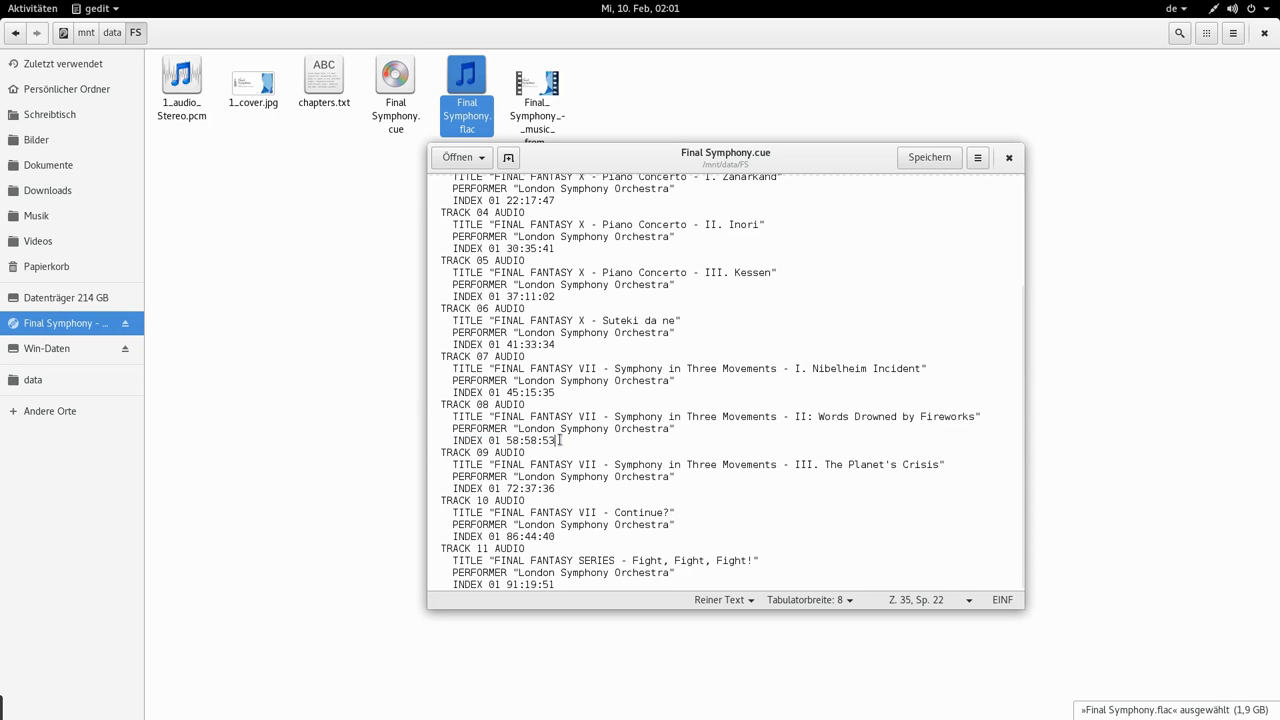
{"action": "scroll", "coordinate": [558, 440], "scroll_direction": "up", "scroll_amount": 4}
{"action": "scroll", "coordinate": [558, 440], "scroll_direction": "down", "scroll_amount": 4}
{"action": "scroll", "coordinate": [620, 460], "scroll_direction": "up", "scroll_amount": 4}
- Close gedit, reopen Final Symphony.cue as text, close it, and reselect the file
{"action": "left_click", "coordinate": [1009, 157]}
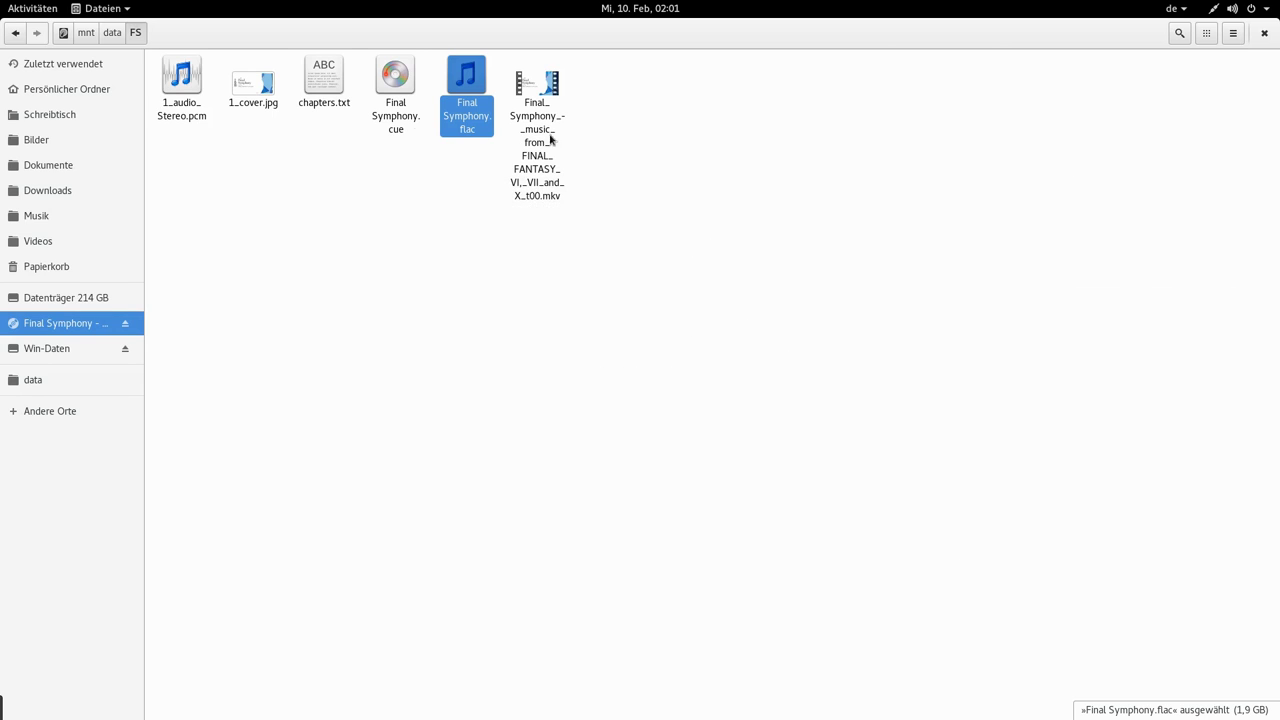
{"action": "left_click", "coordinate": [409, 115]}
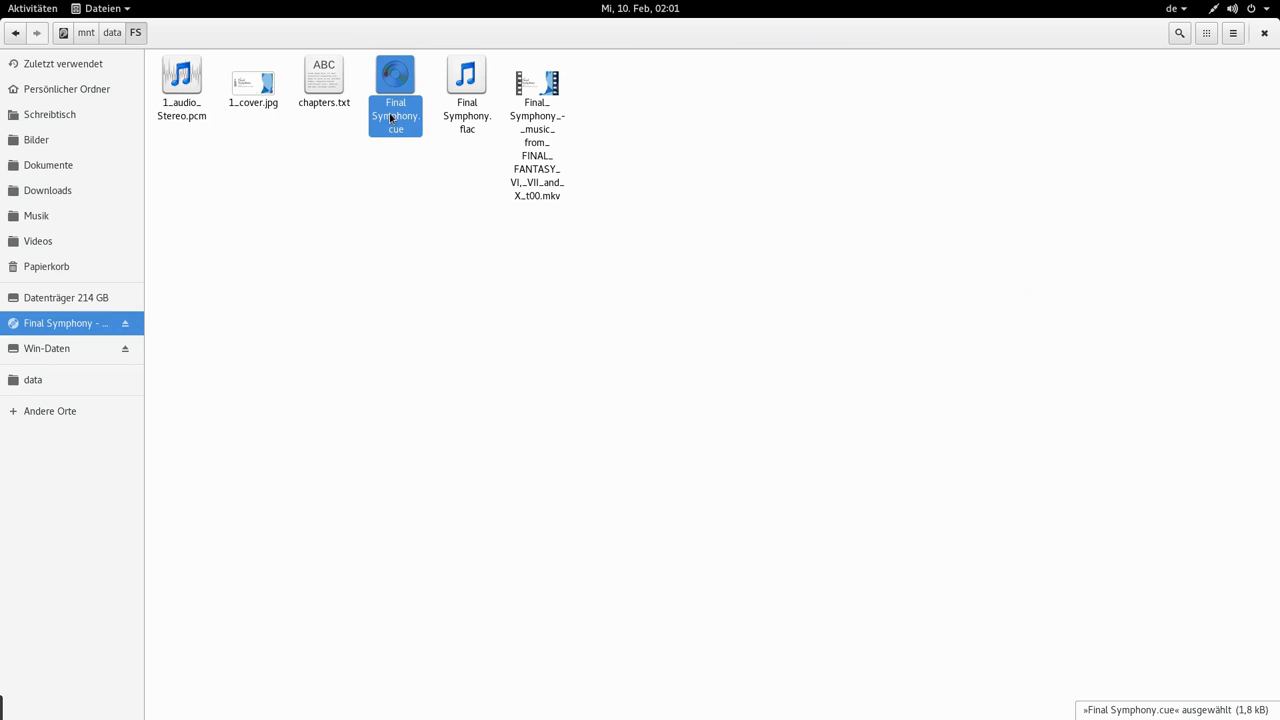
{"action": "double_click", "coordinate": [389, 113]}
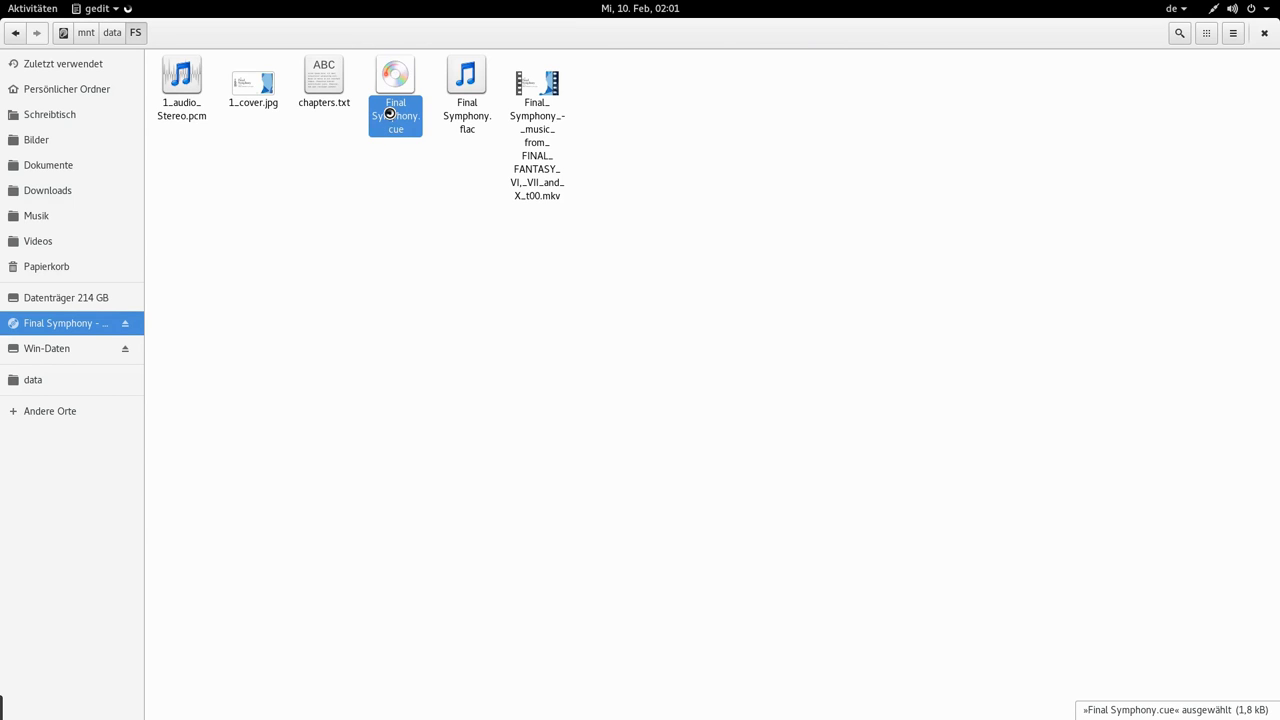
{"action": "left_click", "coordinate": [615, 66]}
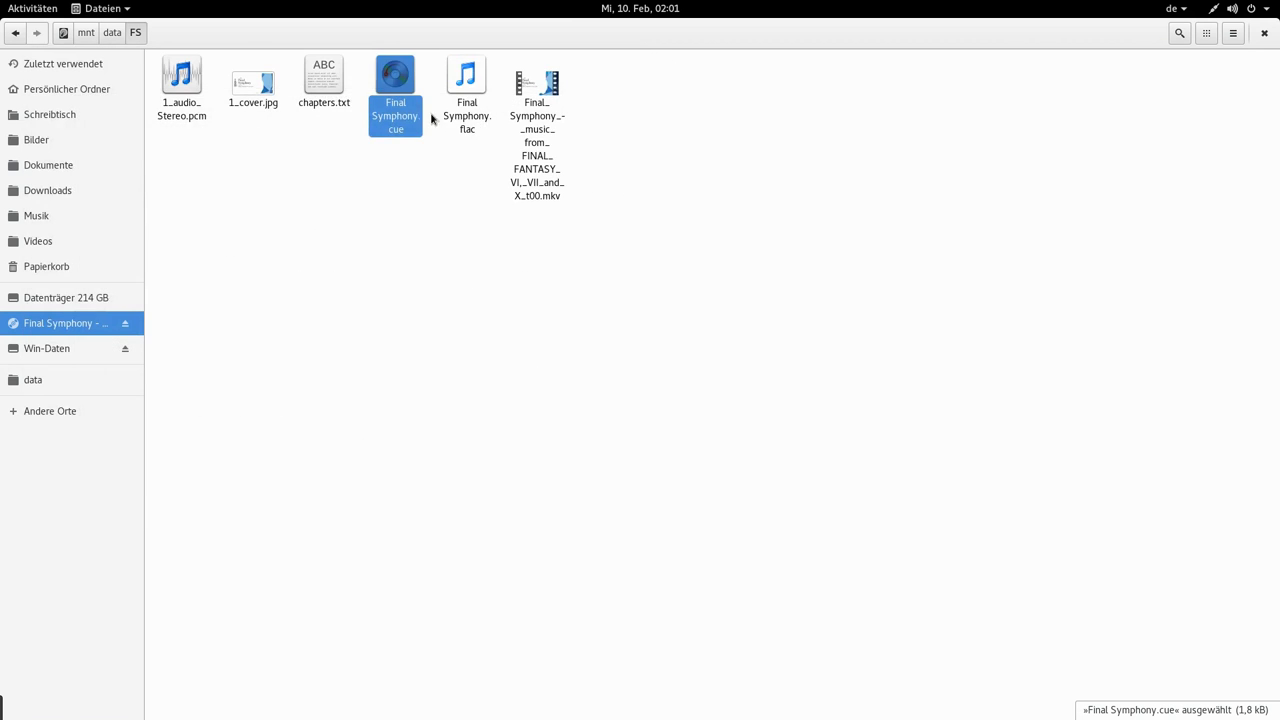
{"action": "left_click", "coordinate": [421, 225]}
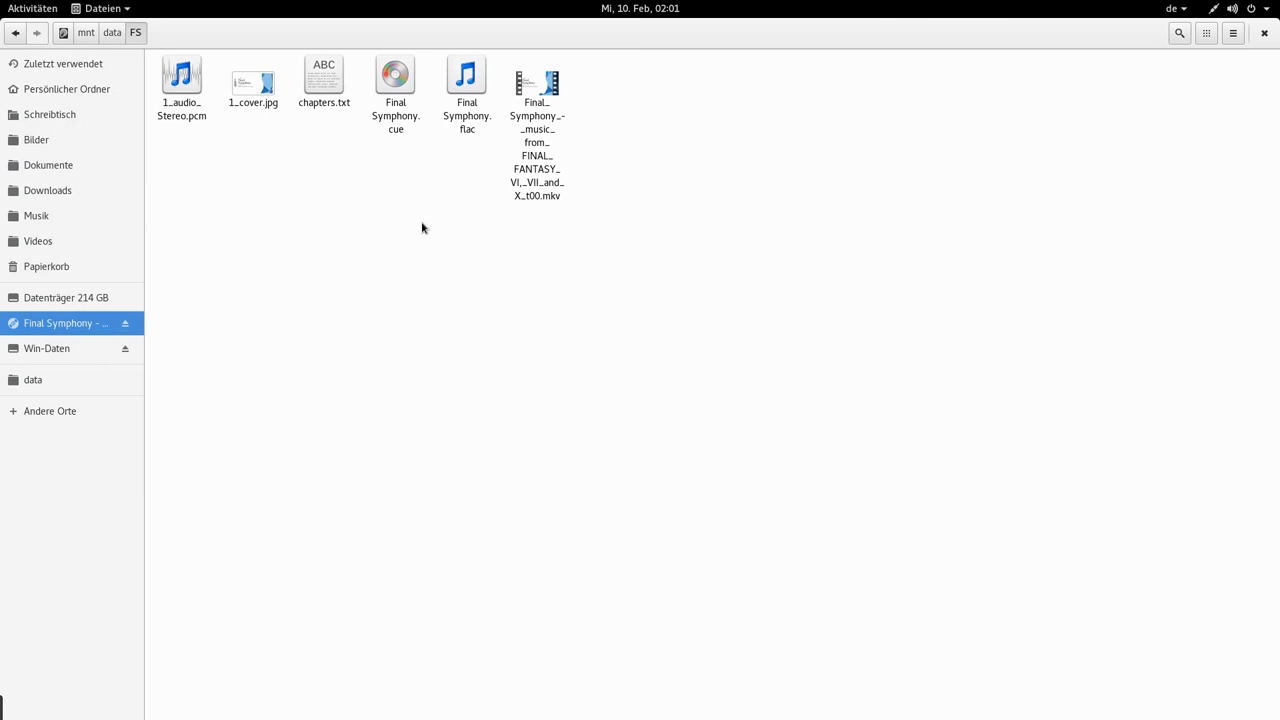
{"action": "left_click_drag", "start_coordinate": [390, 186], "coordinate": [418, 244]}
- Launch the fre:ac audio converter by searching 'frea'
{"action": "key", "text": "super"}
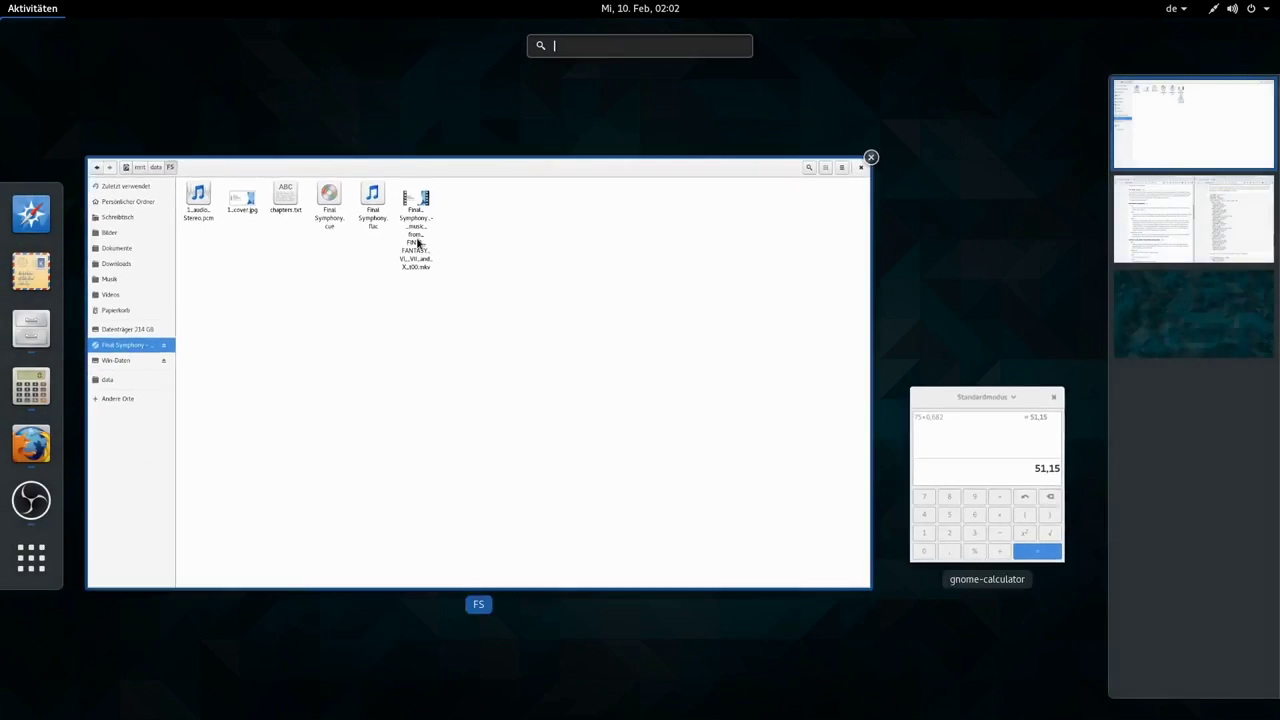
{"action": "type", "text": "frea"}
{"action": "key", "text": "Return"}
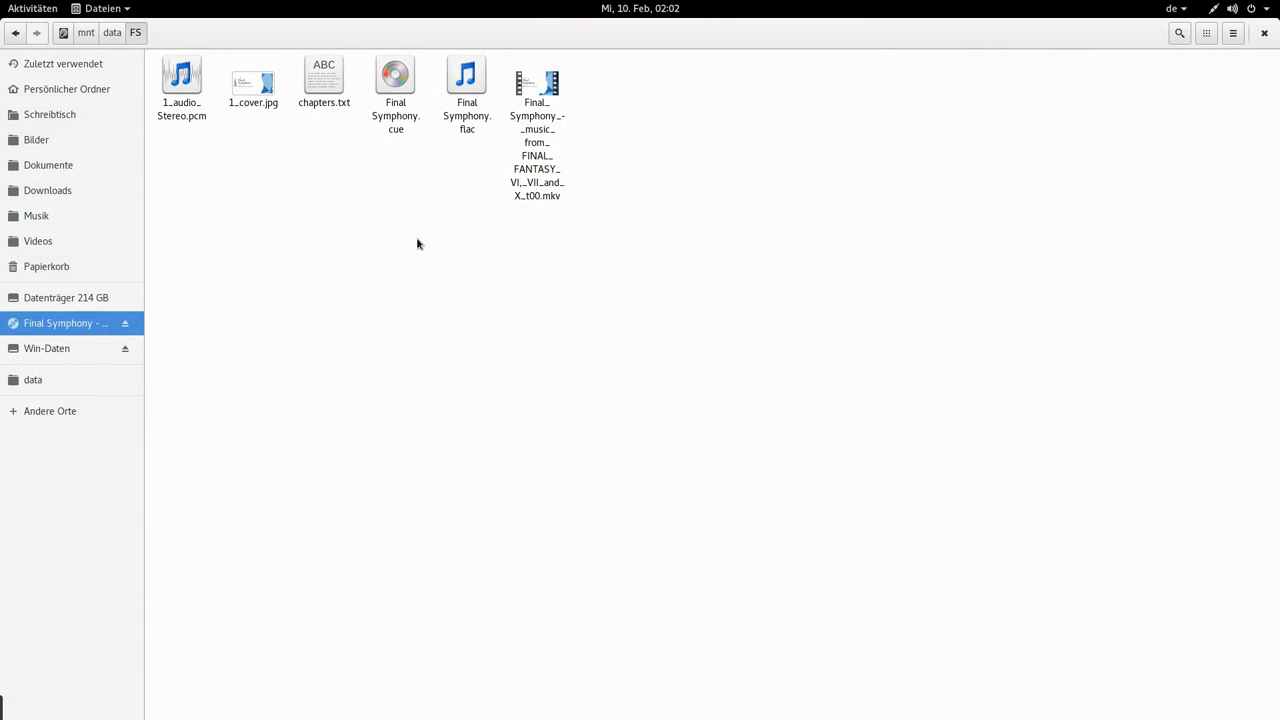
- Dismiss fre:ac's donation request and load Final Symphony.cue's 11 tracks into the job list
{"action": "left_click_drag", "start_coordinate": [1165, 257], "coordinate": [960, 250]}
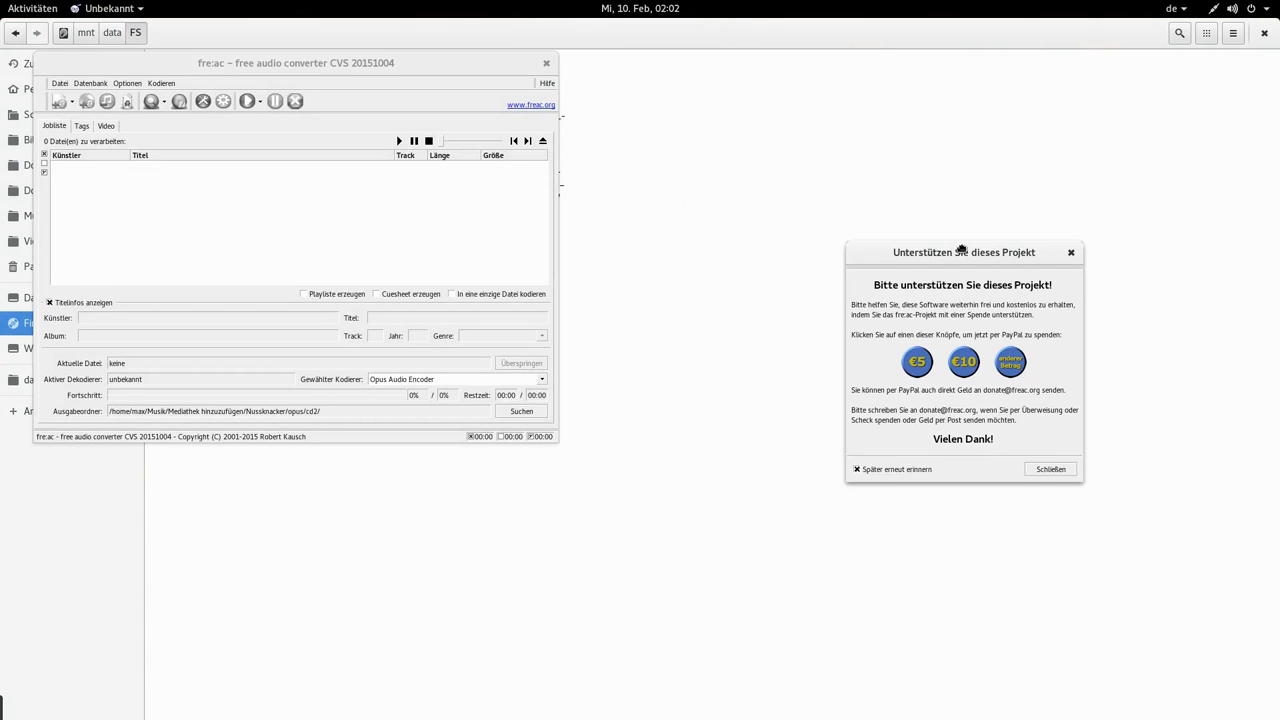
{"action": "left_click", "coordinate": [1062, 252]}
{"action": "left_click_drag", "start_coordinate": [254, 54], "coordinate": [870, 98]}
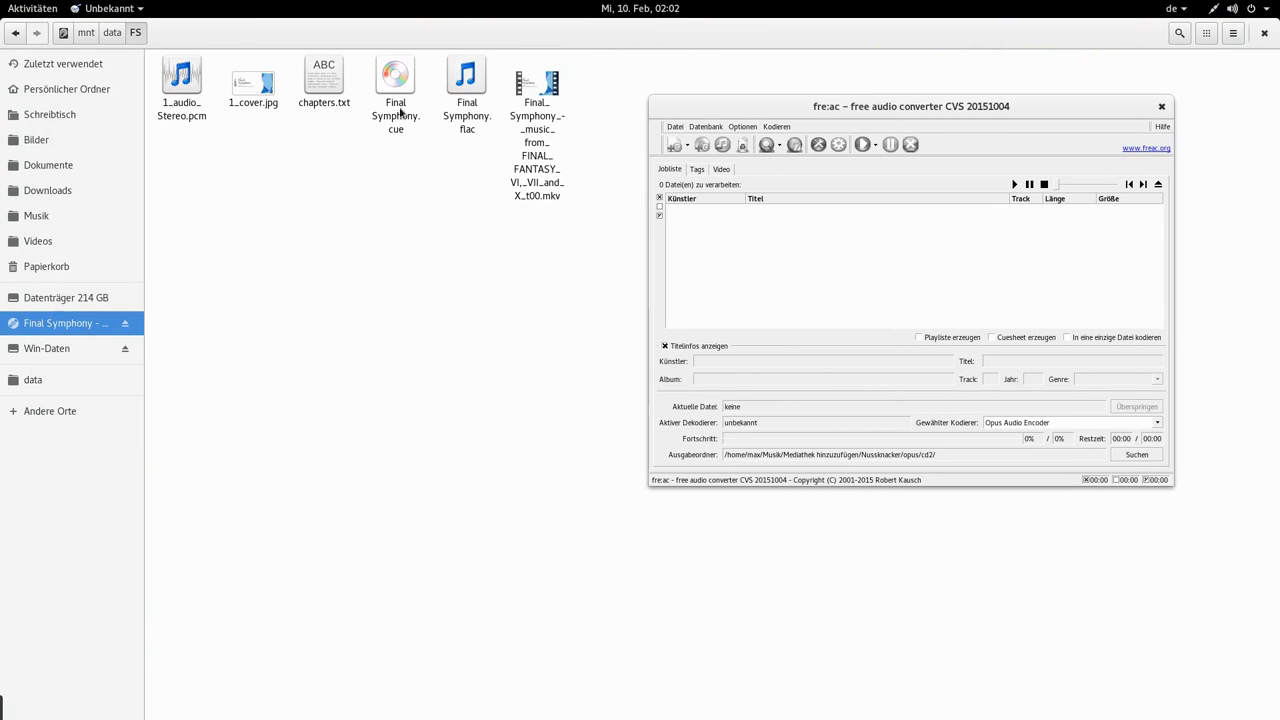
{"action": "left_click_drag", "start_coordinate": [399, 106], "coordinate": [846, 282]}
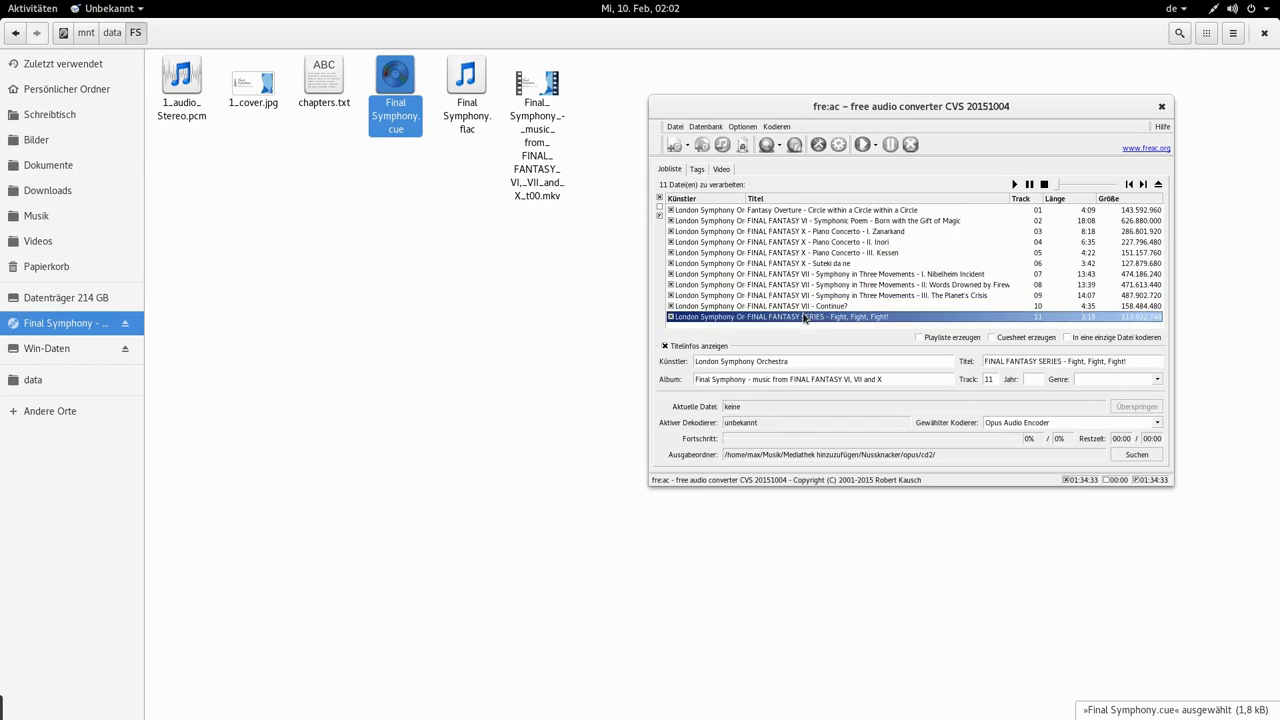
- Check the title info of tracks 01 and 02 and start encoding all tracks to Opus
{"action": "left_click", "coordinate": [816, 224]}
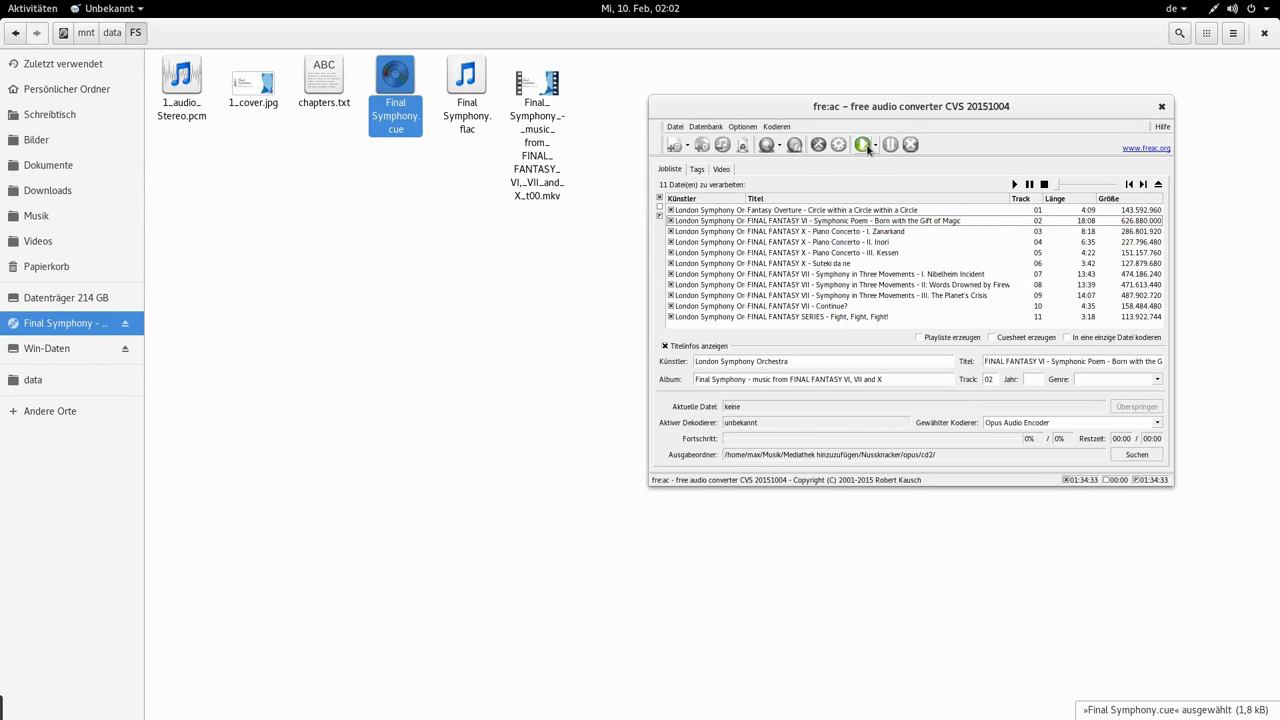
{"action": "left_click", "coordinate": [803, 212]}
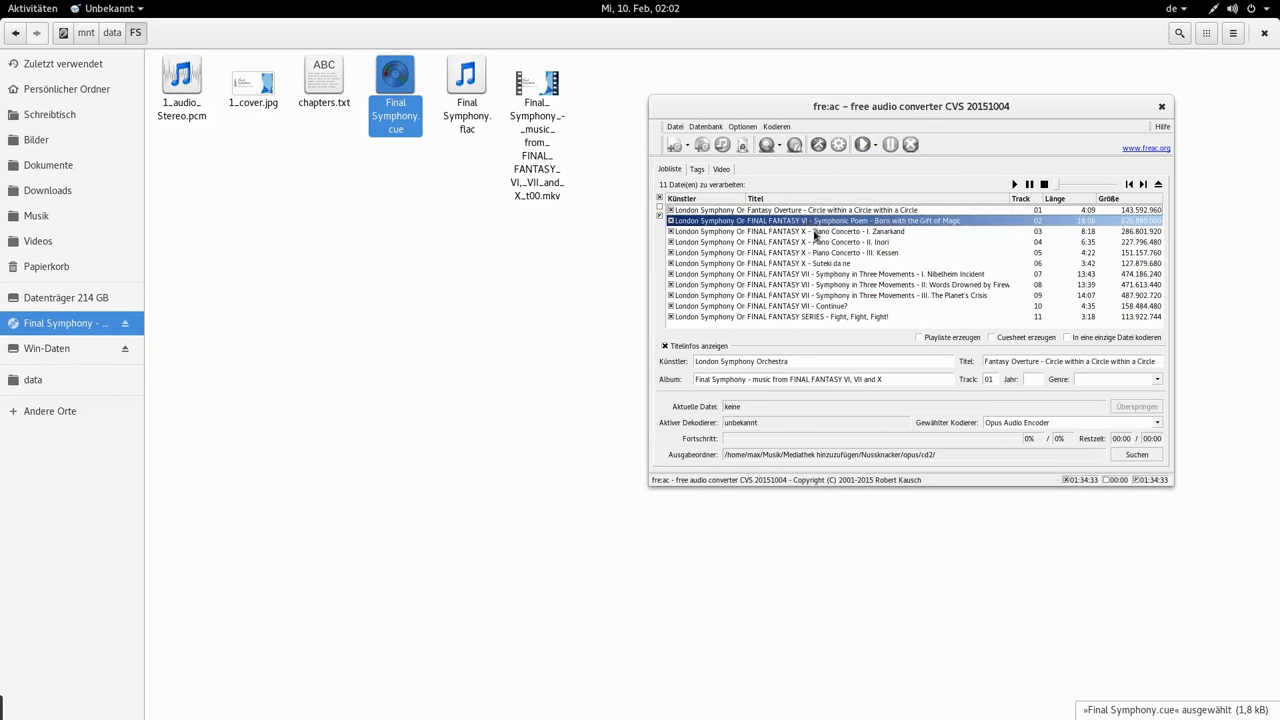
{"action": "left_click", "coordinate": [862, 148]}
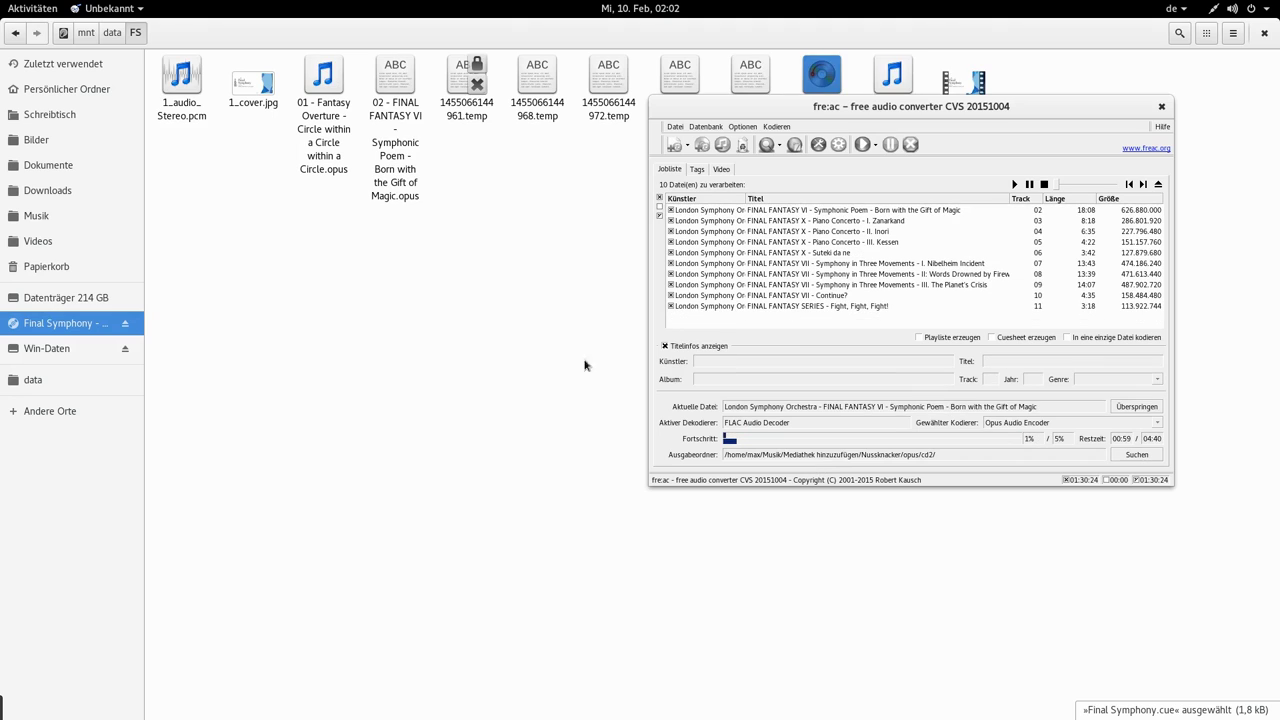
- Play the Fantasy Overture Opus file in VLC, skipping to about 00:54 and 02:27
{"action": "left_click", "coordinate": [322, 135]}
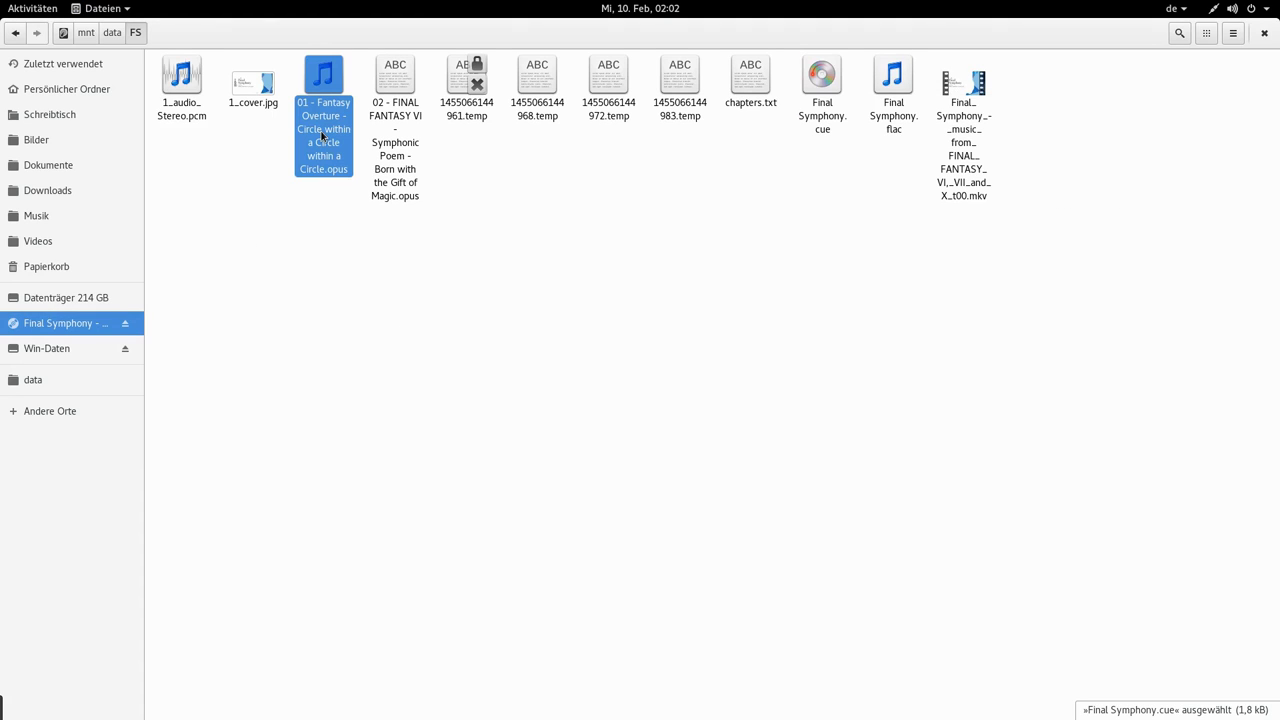
{"action": "double_click", "coordinate": [322, 135]}
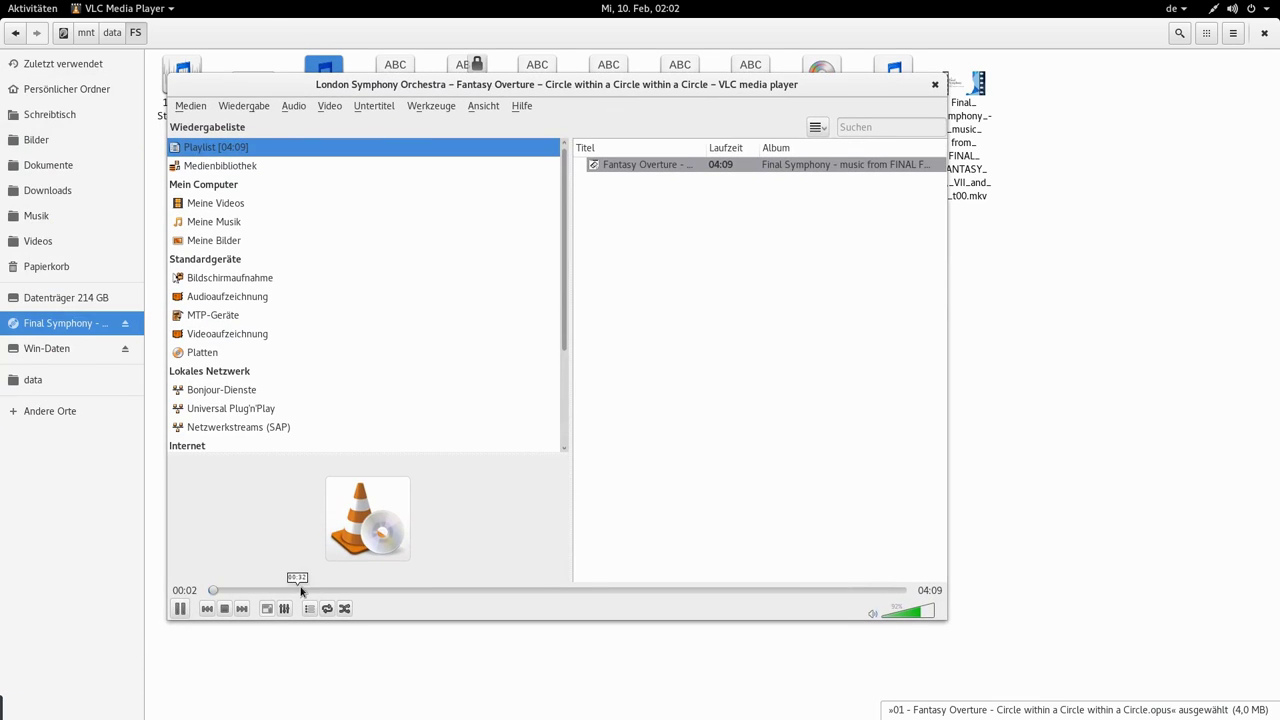
{"action": "left_click", "coordinate": [357, 590]}
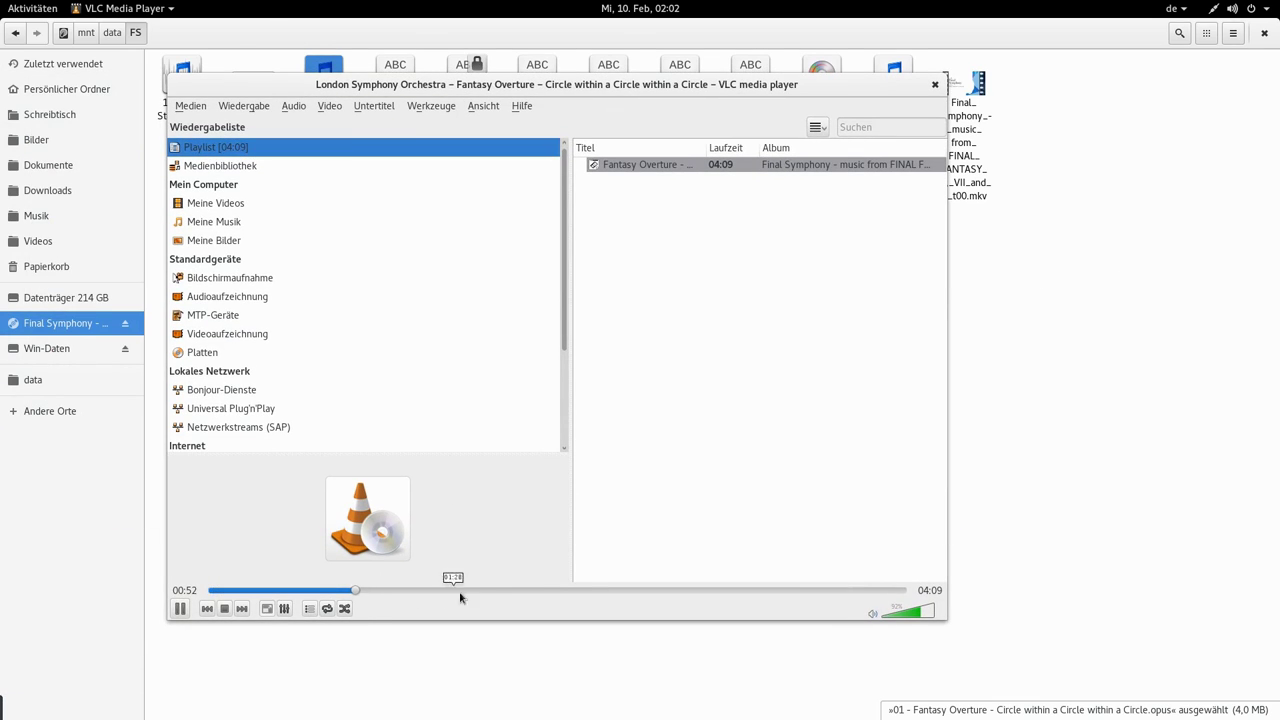
{"action": "left_click", "coordinate": [618, 596]}
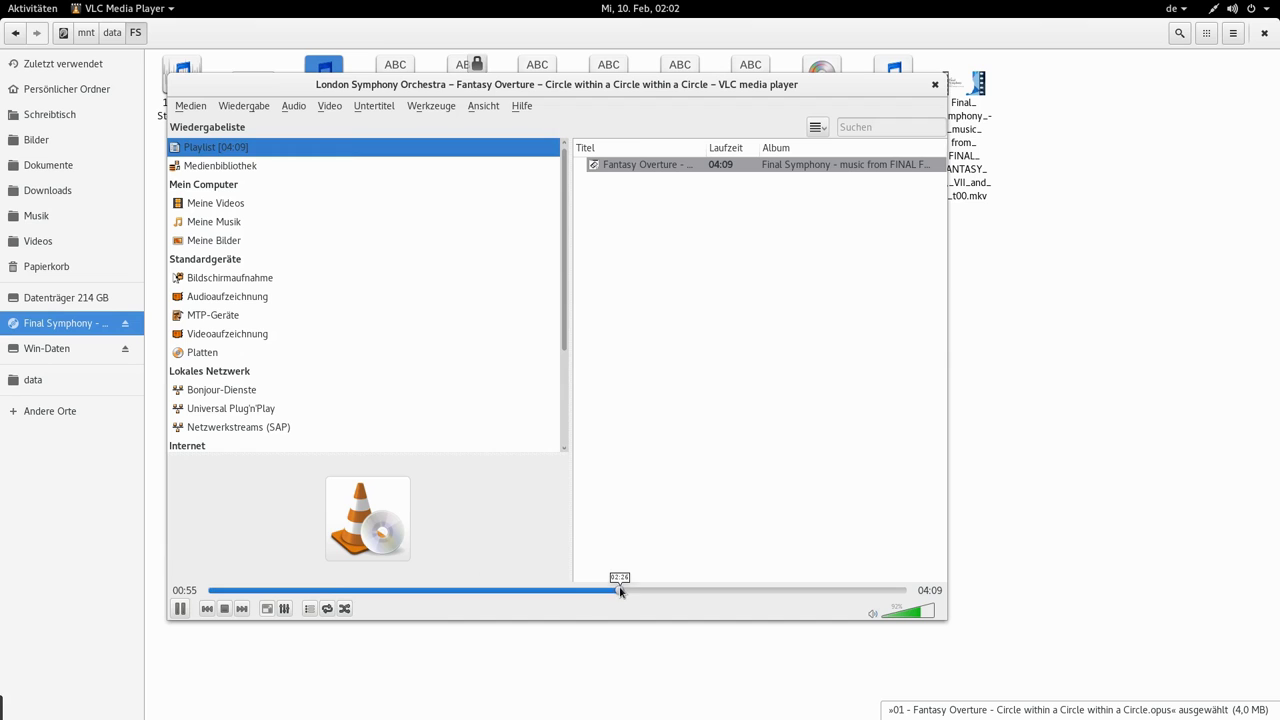
{"action": "left_click", "coordinate": [935, 84]}
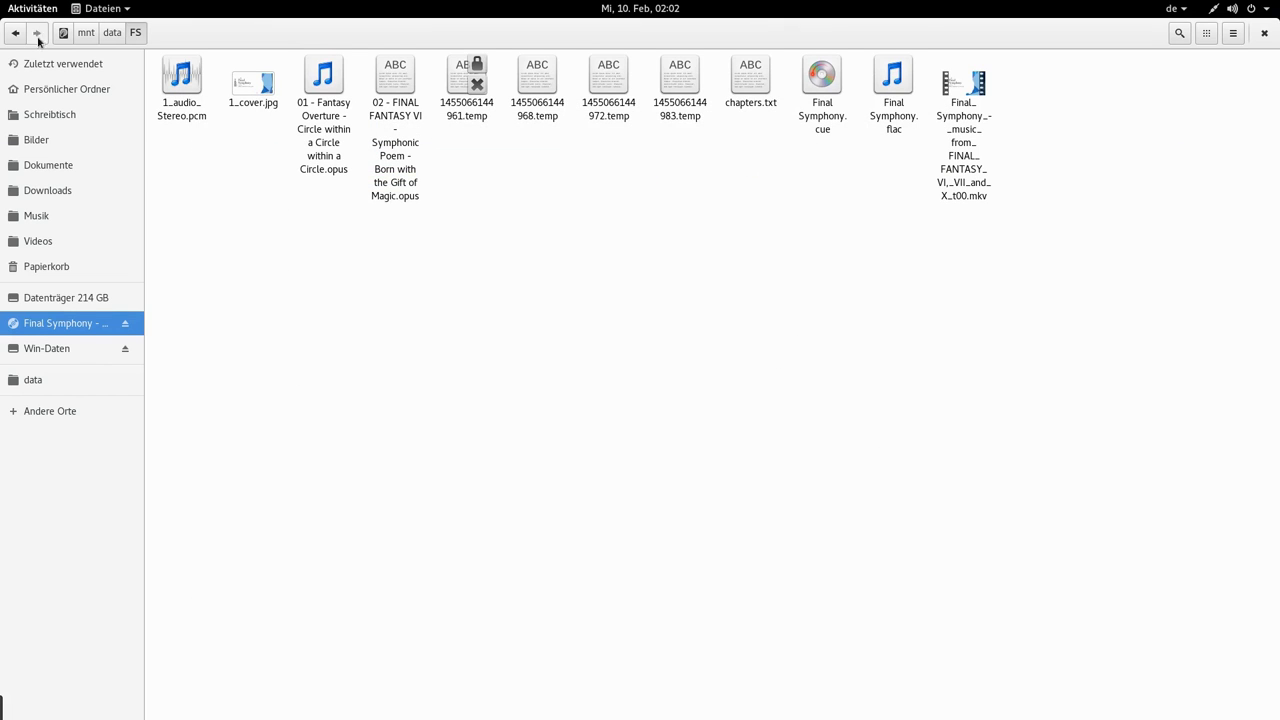
- Quit fre:ac, confirming despite the track 02 conversion still running
{"action": "left_click", "coordinate": [30, 8]}
{"action": "left_click", "coordinate": [850, 420]}
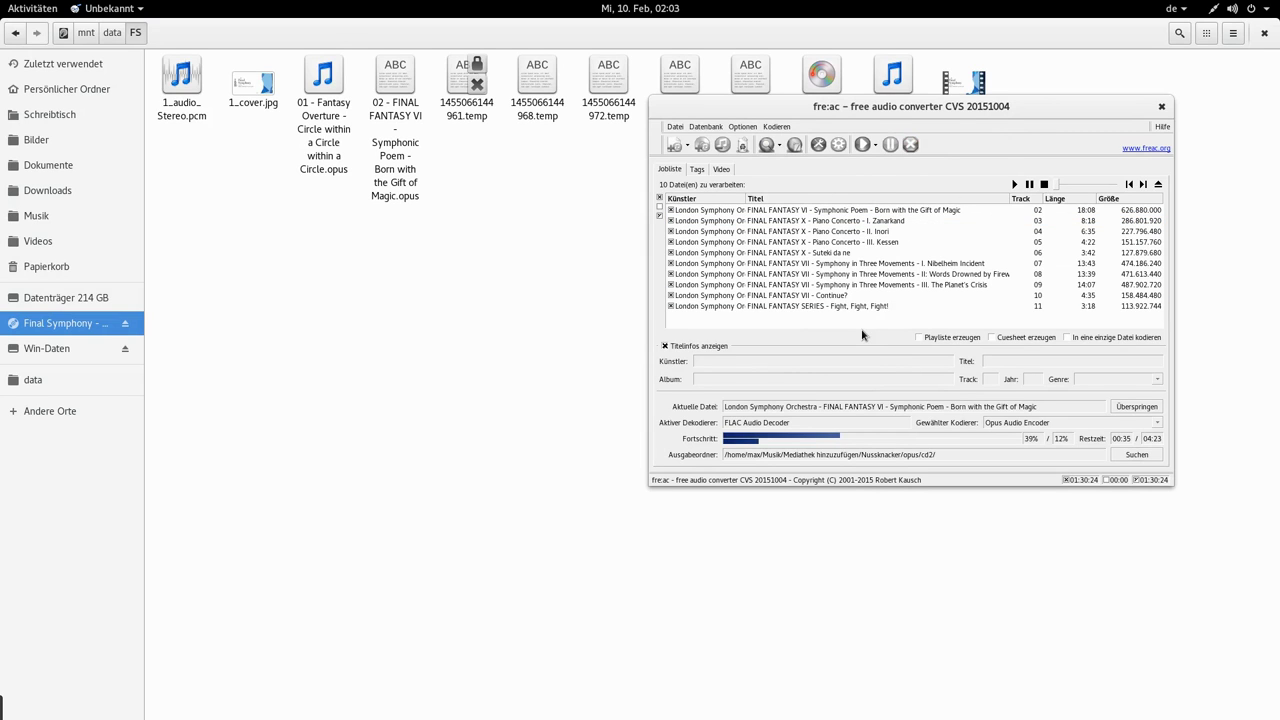
{"action": "left_click", "coordinate": [1162, 111]}
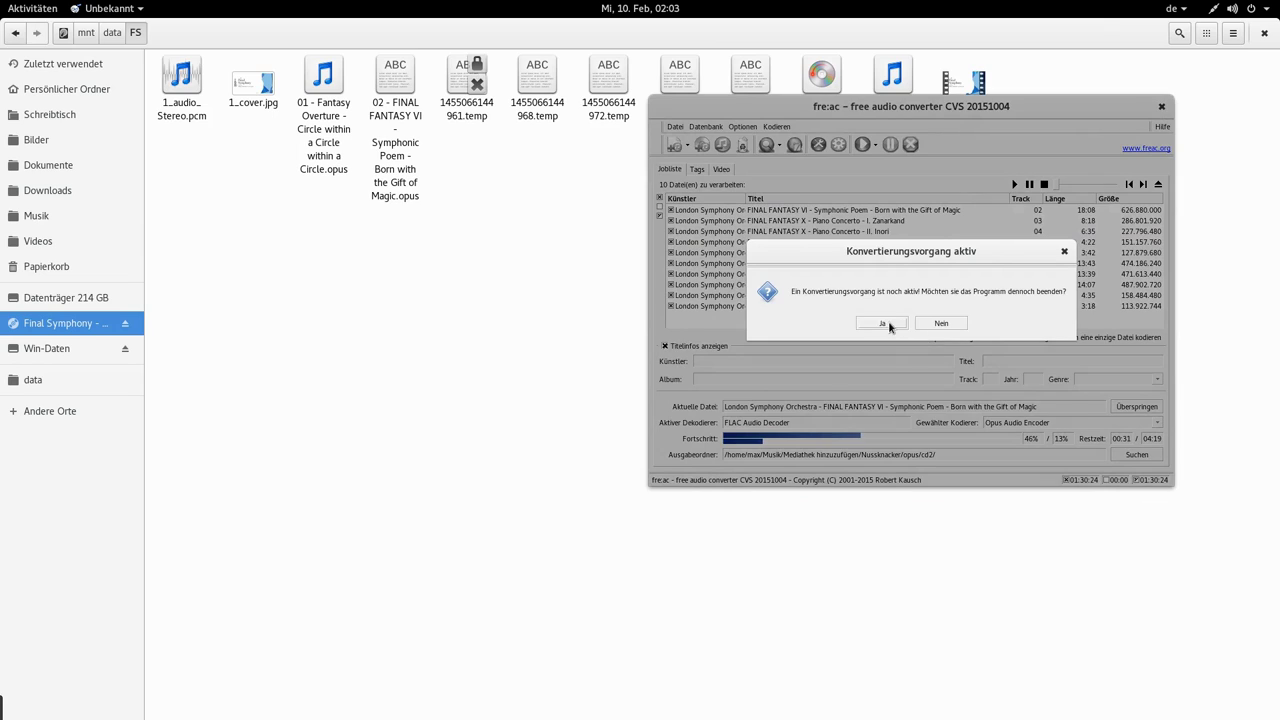
{"action": "left_click", "coordinate": [890, 326]}
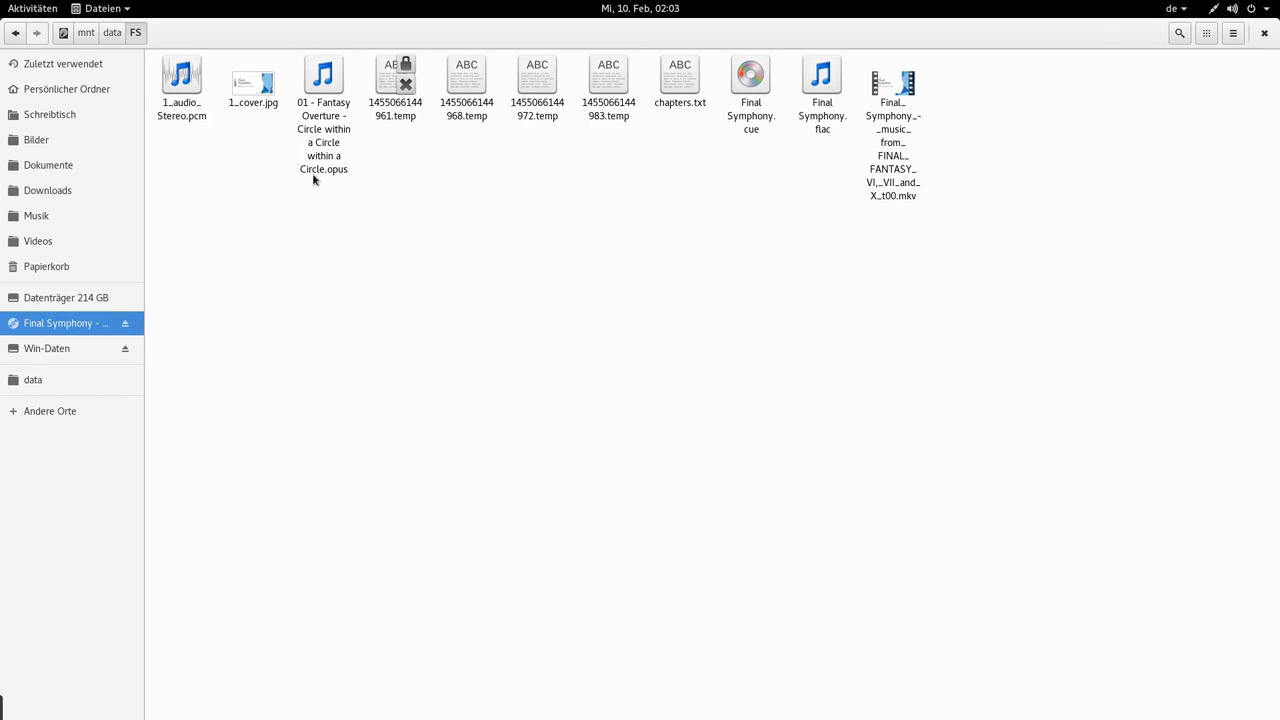
- Open the 640×360 1_cover.jpg in Image Viewer
{"action": "left_click", "coordinate": [262, 106]}
{"action": "mouse_move", "coordinate": [240, 100]}
{"action": "left_mouse_down"}
{"action": "mouse_move", "coordinate": [260, 124]}
{"action": "mouse_move", "coordinate": [248, 106]}
{"action": "left_mouse_up"}
{"action": "left_click", "coordinate": [246, 166]}
{"action": "left_click", "coordinate": [254, 106]}
{"action": "left_click", "coordinate": [249, 194]}
{"action": "left_click", "coordinate": [252, 100]}
{"action": "left_click", "coordinate": [240, 172]}
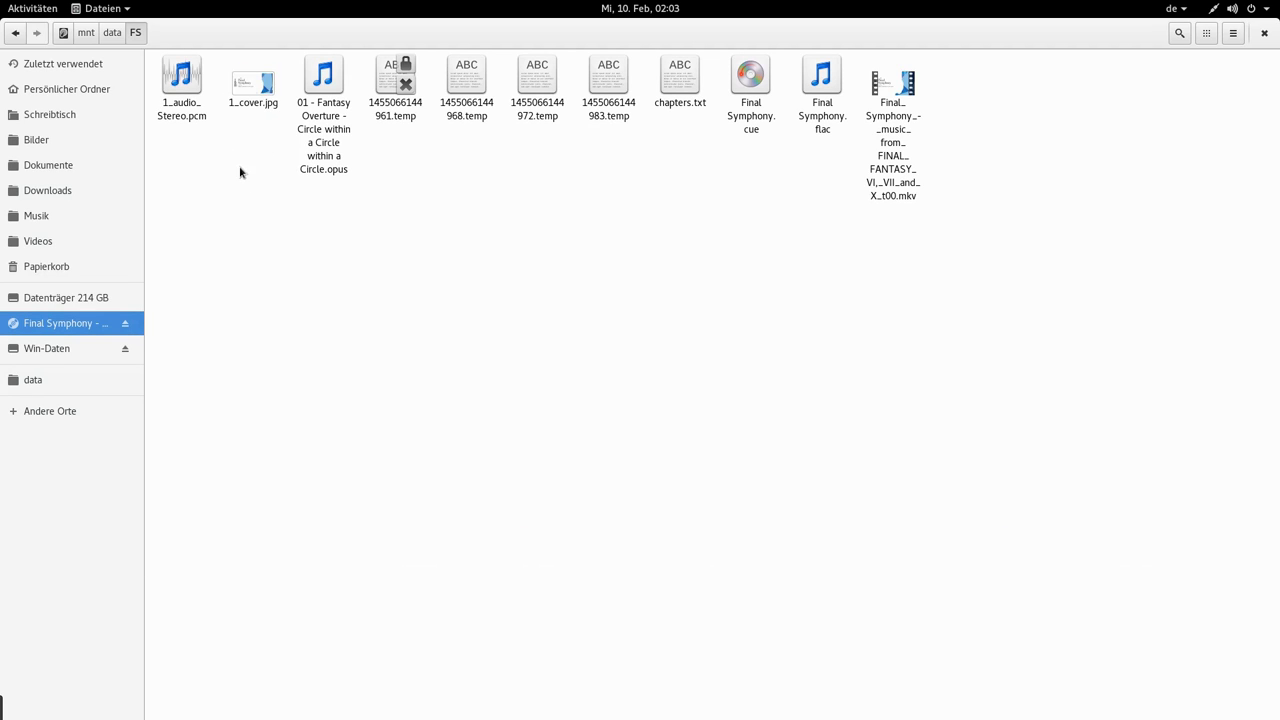
{"action": "double_click", "coordinate": [250, 86]}
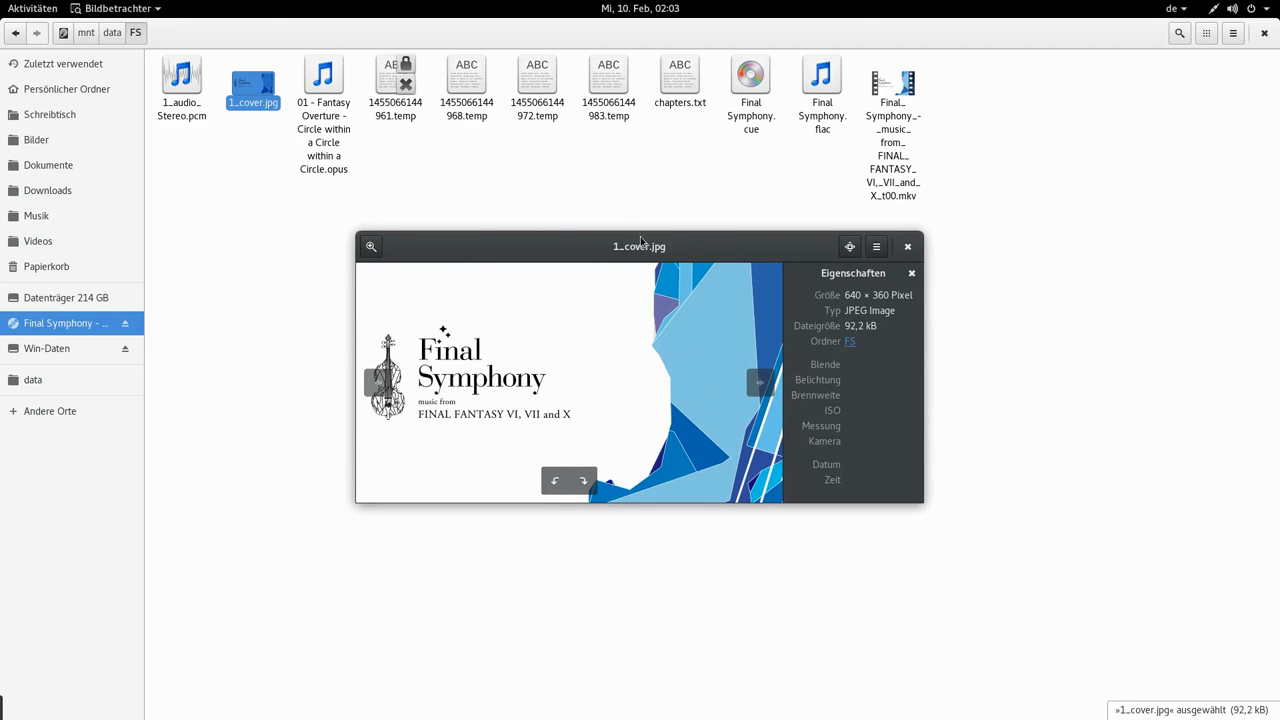
{"action": "left_click_drag", "start_coordinate": [641, 241], "coordinate": [688, 213]}
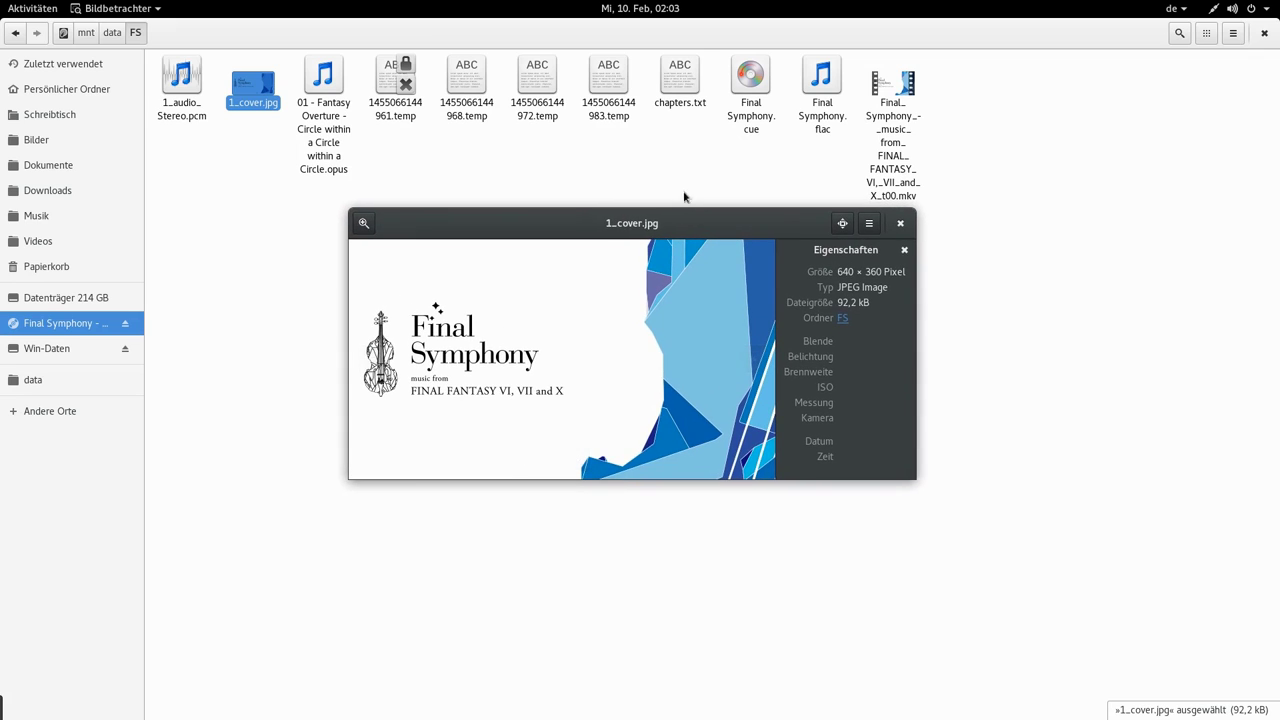
- Save the viewed cover into the folder as cover.png and open it
{"action": "key", "text": "alt+Tab"}
{"action": "left_click_drag", "start_coordinate": [790, 350], "coordinate": [197, 303]}
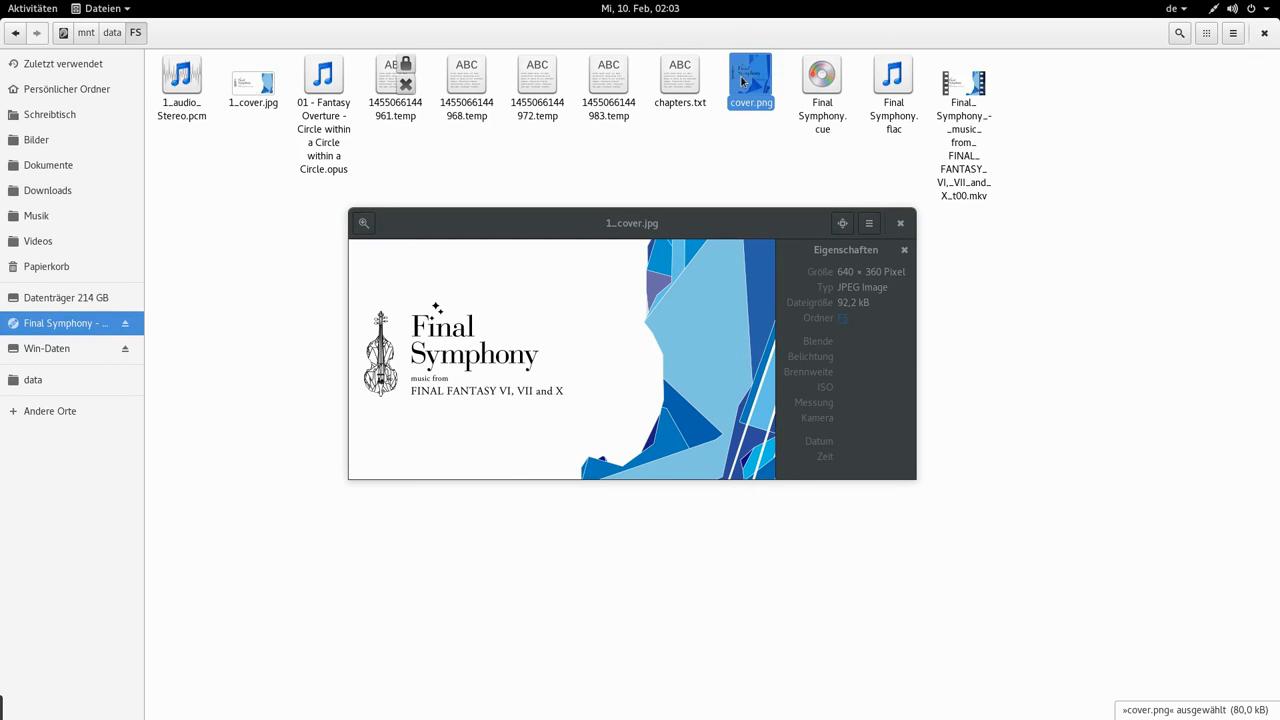
{"action": "left_click", "coordinate": [761, 68]}
{"action": "double_click", "coordinate": [761, 86]}
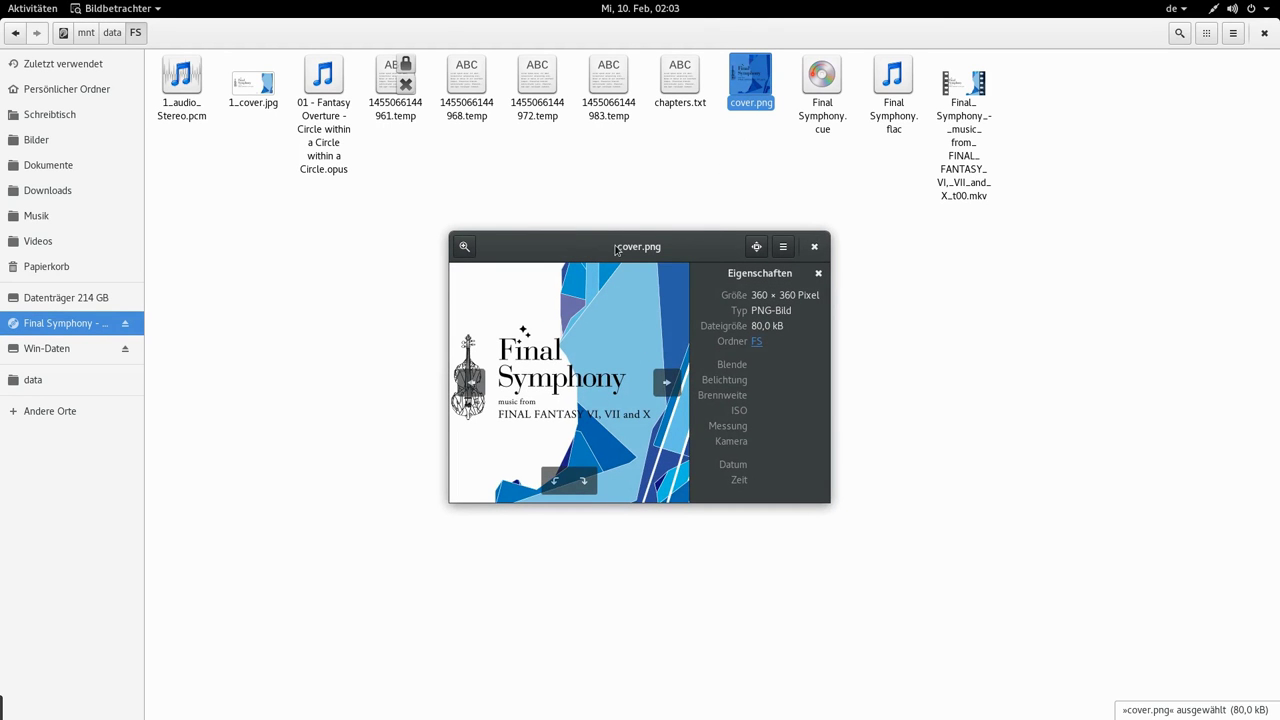
- Compare the 360×360 cover.png beside the original, then close both viewers
{"action": "key", "text": "super"}
{"action": "left_click", "coordinate": [350, 530]}
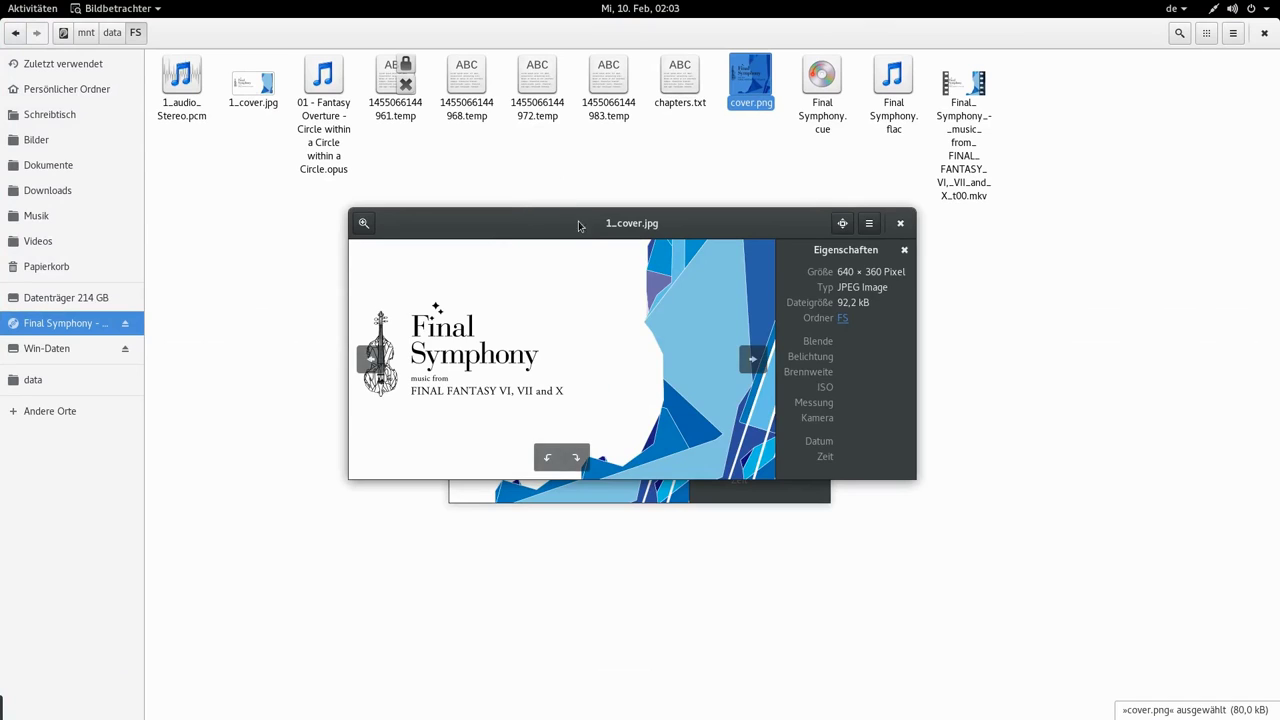
{"action": "left_click_drag", "start_coordinate": [578, 225], "coordinate": [828, 275]}
{"action": "left_click_drag", "start_coordinate": [508, 249], "coordinate": [247, 192]}
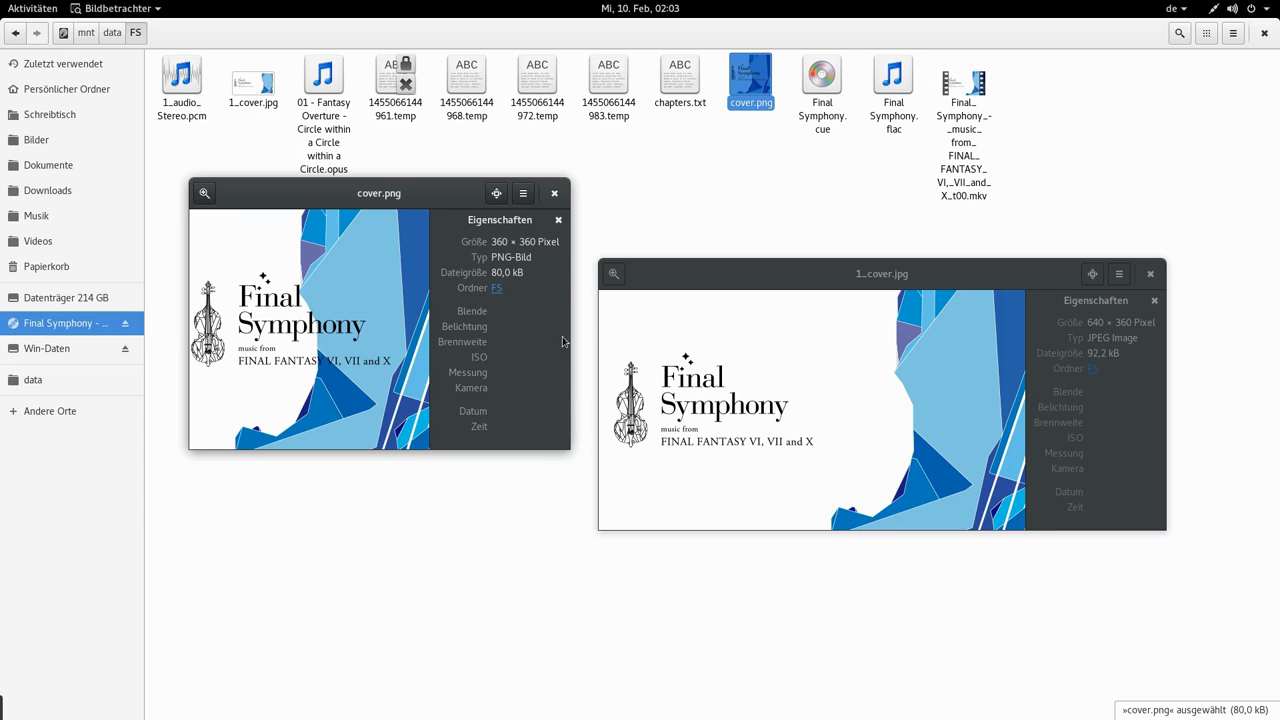
{"action": "left_click", "coordinate": [554, 193]}
{"action": "left_click", "coordinate": [1150, 274]}
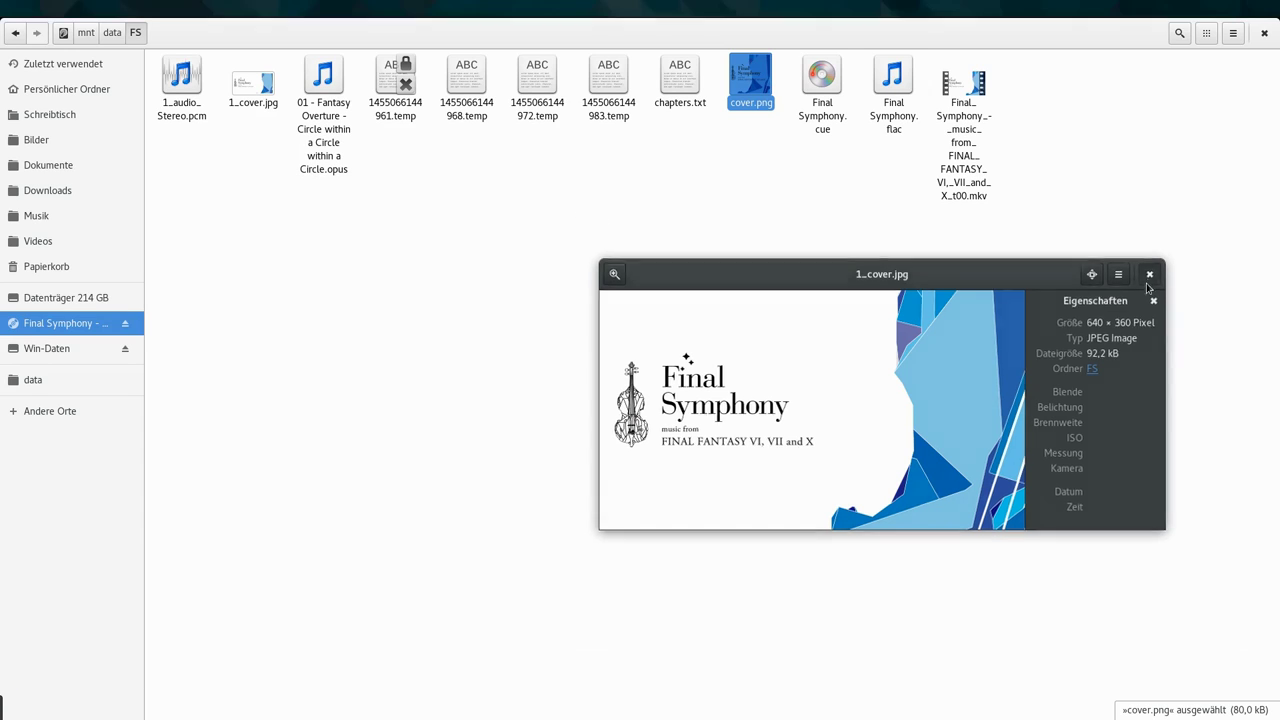
{"action": "left_click", "coordinate": [725, 405]}
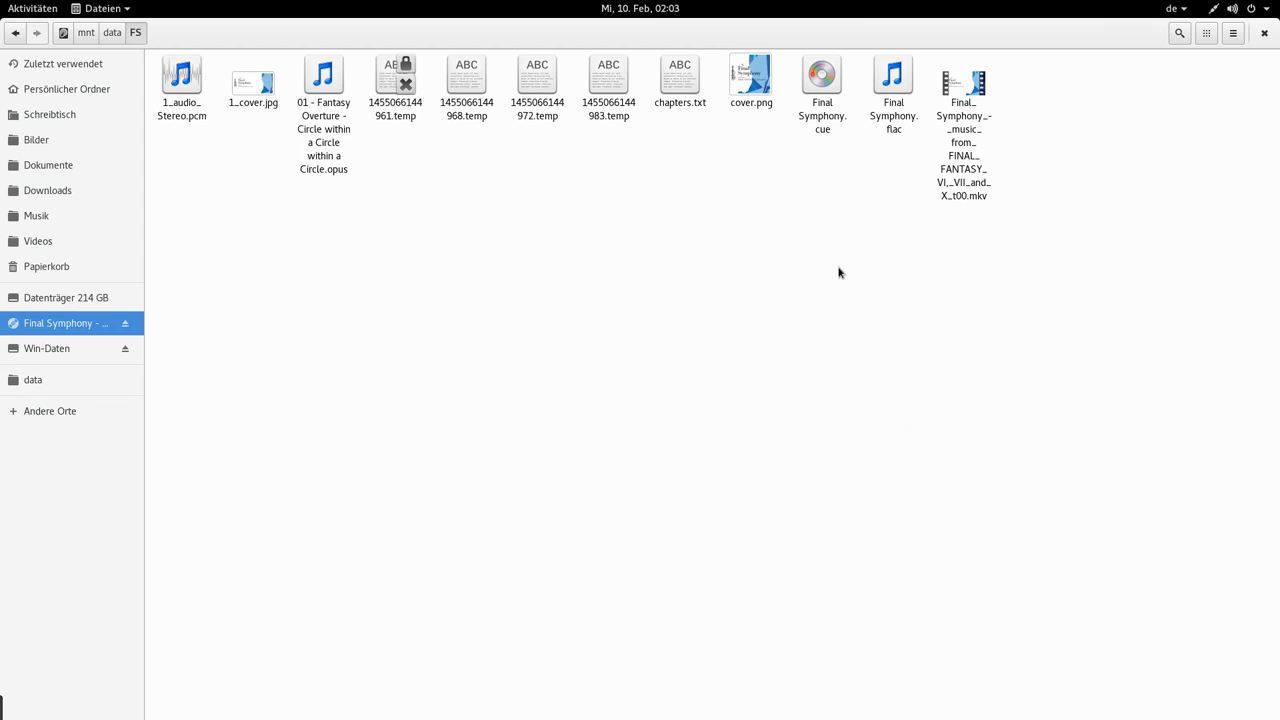